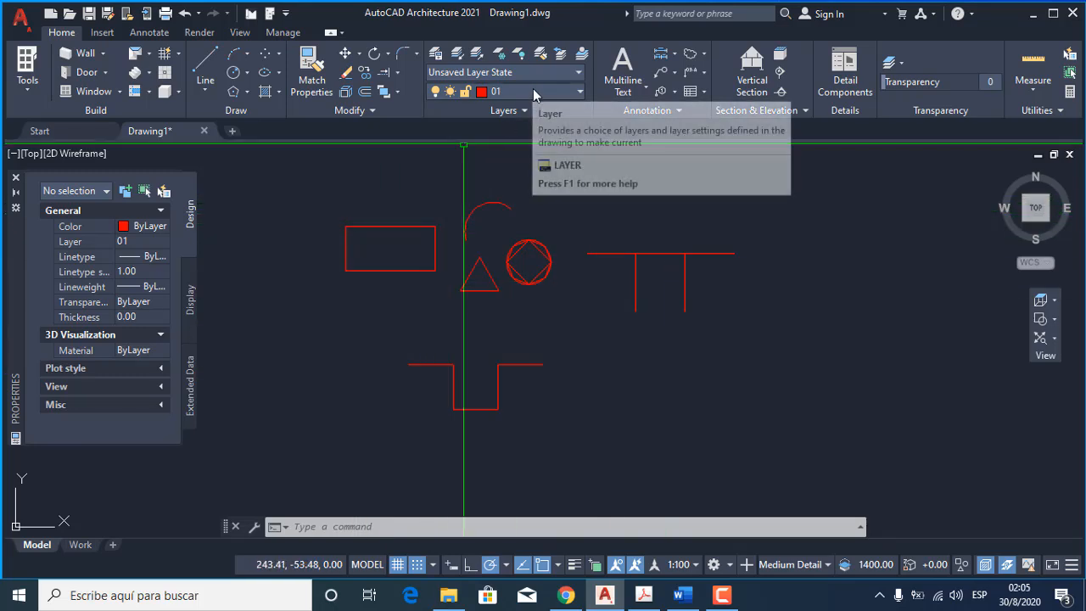
# Assign the red rectangle to layer 02 and clear the selection.
pyautogui.click(435, 226)
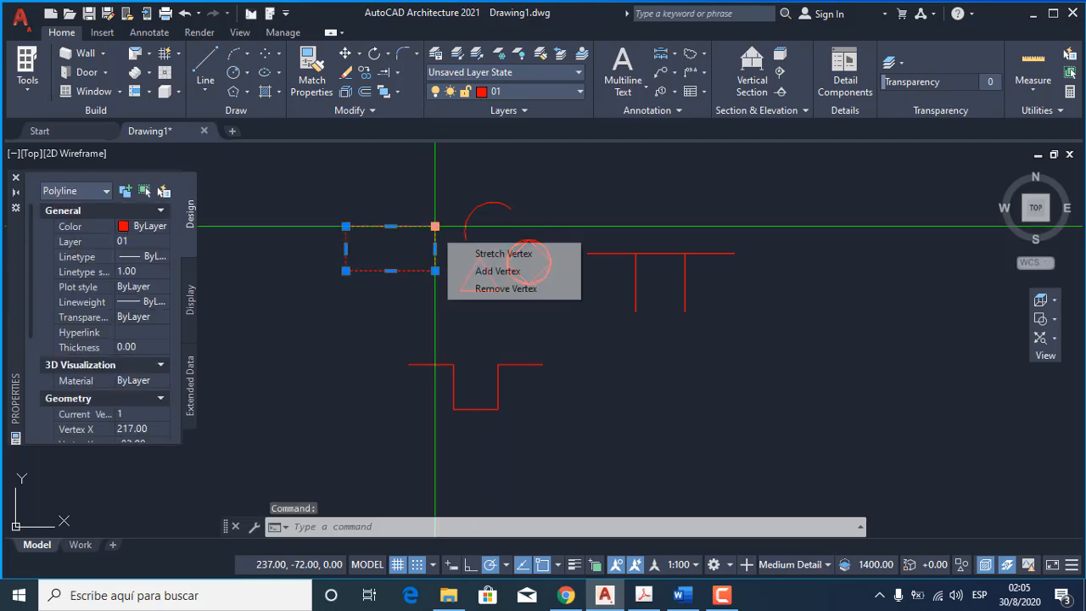
pyautogui.click(551, 89)
pyautogui.click(506, 132)
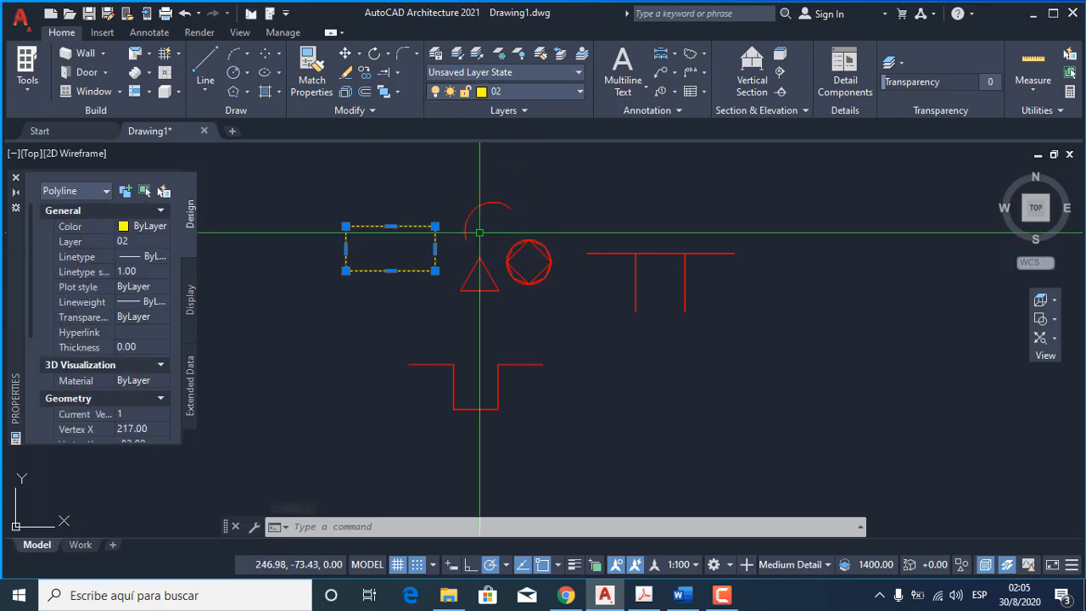
pyautogui.press('Escape')
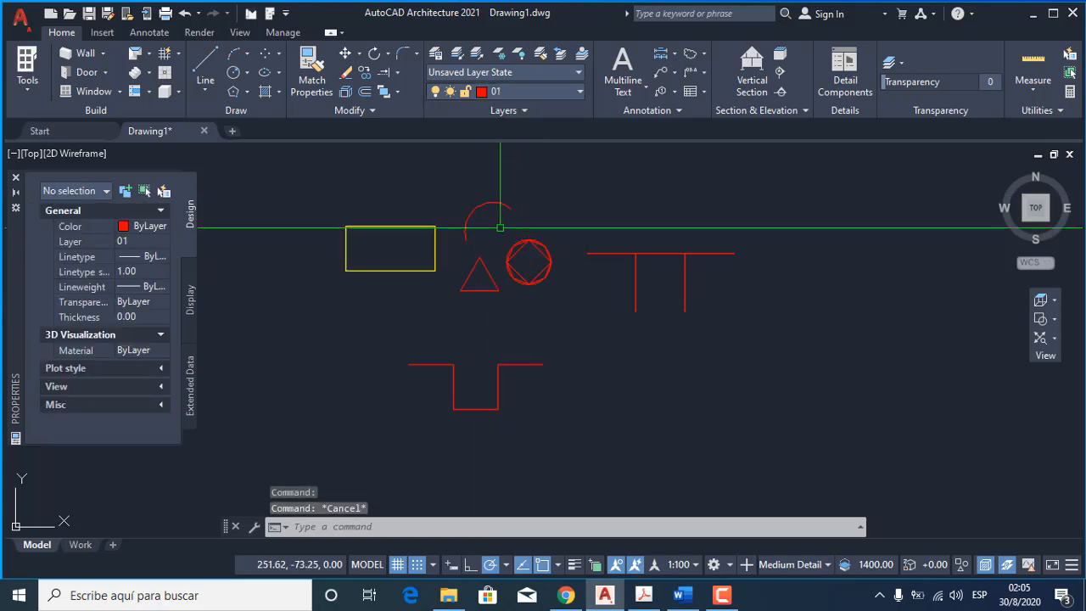
# Assign the red arc above the triangle to layer 03 and clear the selection.
pyautogui.click(505, 206)
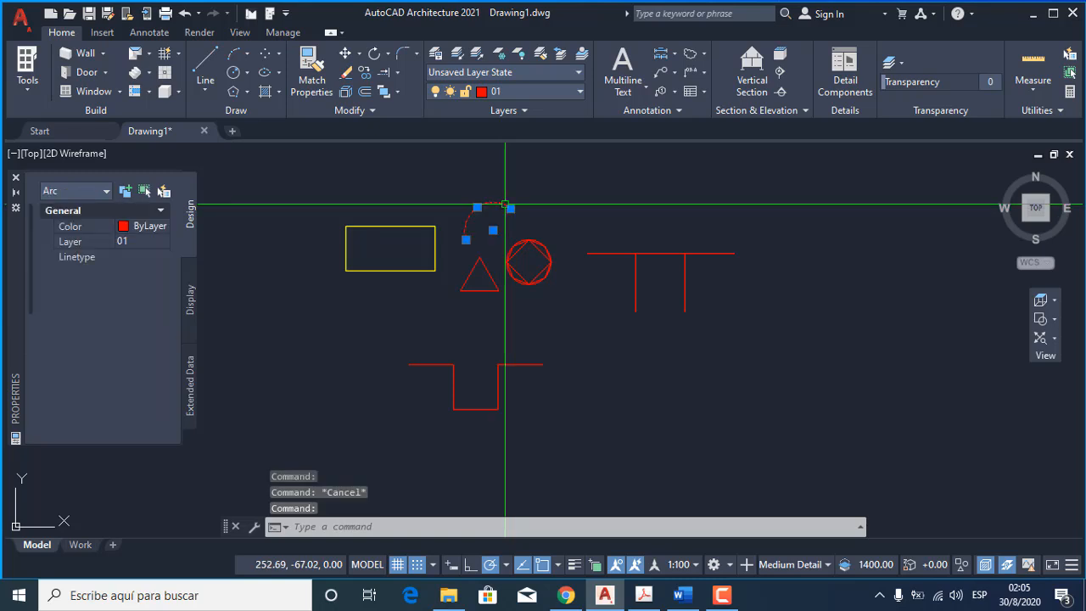
pyautogui.click(564, 90)
pyautogui.click(522, 168)
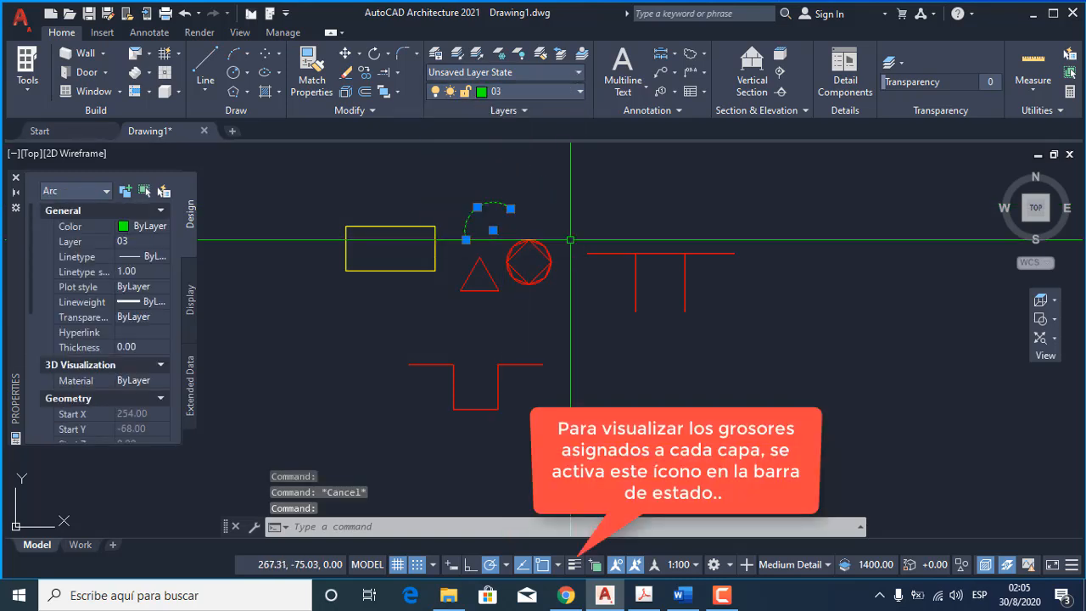
pyautogui.press('Escape')
# Assign the long horizontal line and the two vertical lines beneath it to layer 05.
pyautogui.click(605, 256)
pyautogui.click(597, 243)
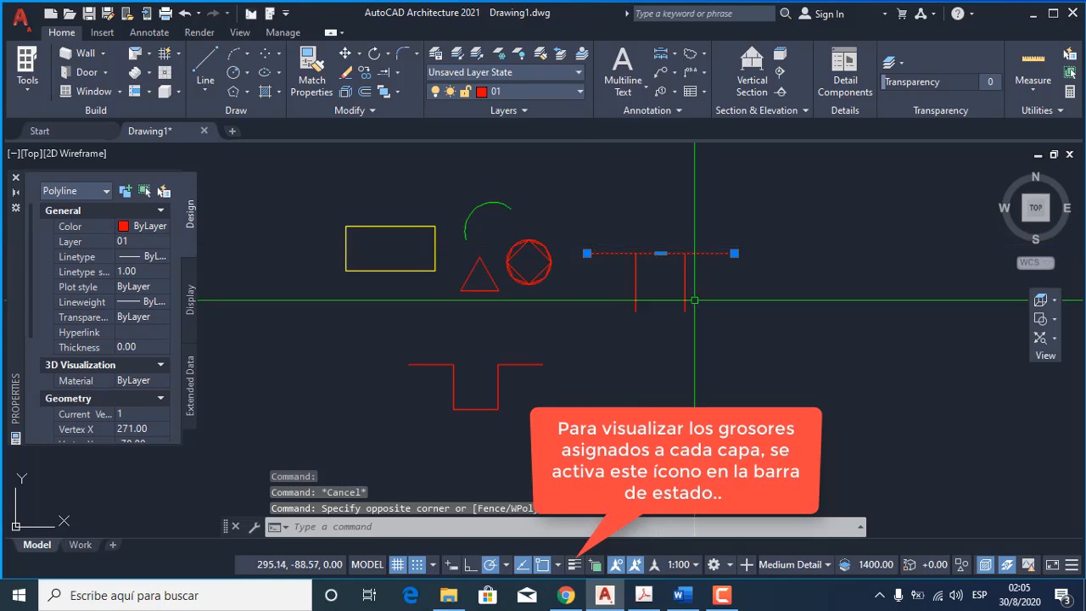
pyautogui.click(763, 300)
pyautogui.click(618, 286)
pyautogui.click(518, 93)
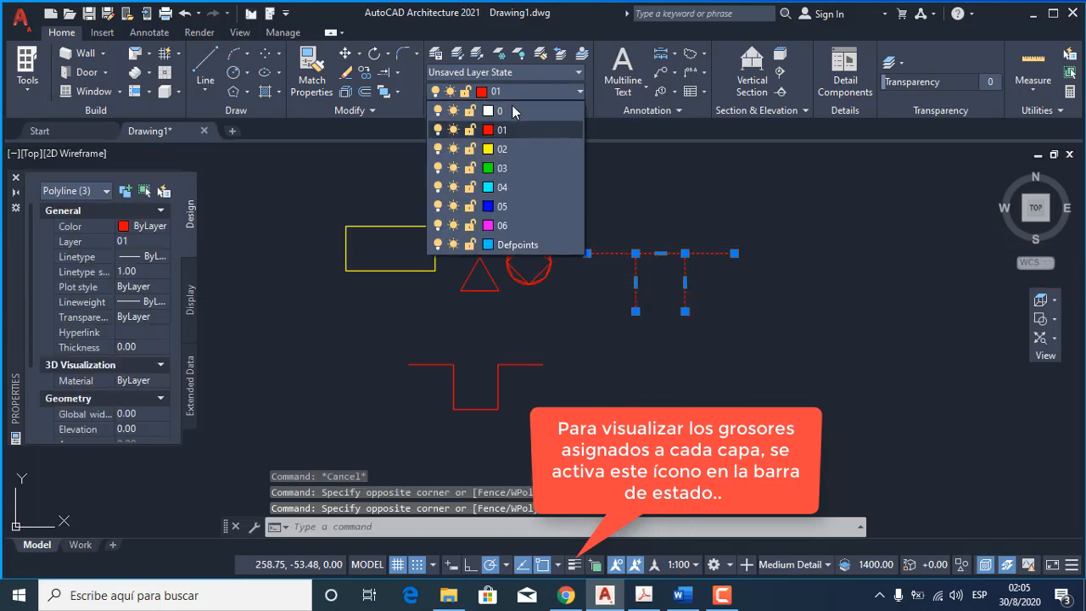
pyautogui.click(518, 197)
pyautogui.press('Escape')
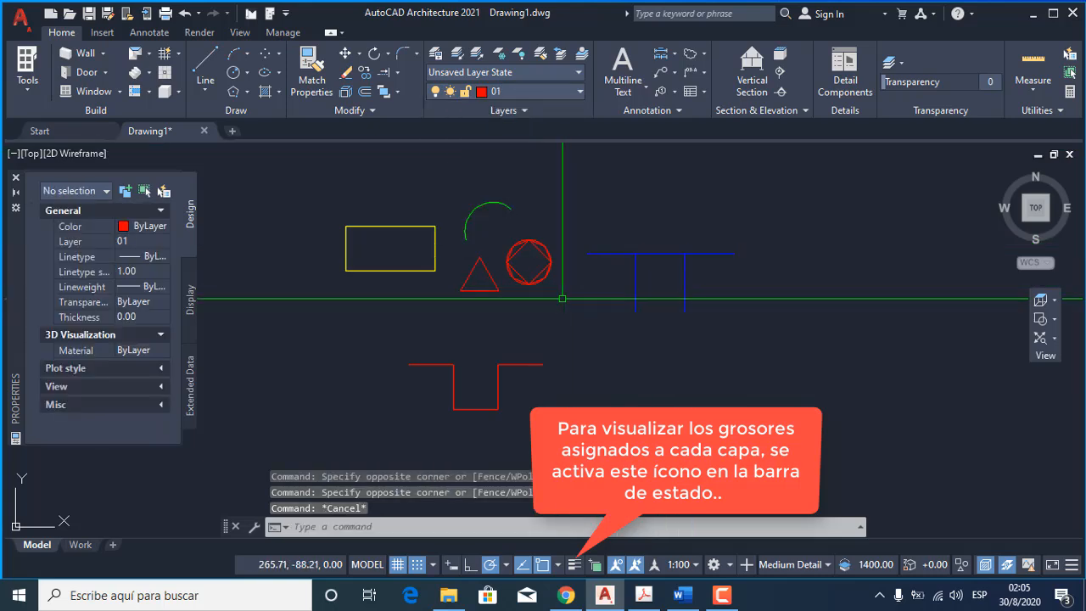
# Make layer 06 current and draw a circle of about 10 units radius beside the stepped polyline.
pyautogui.click(558, 95)
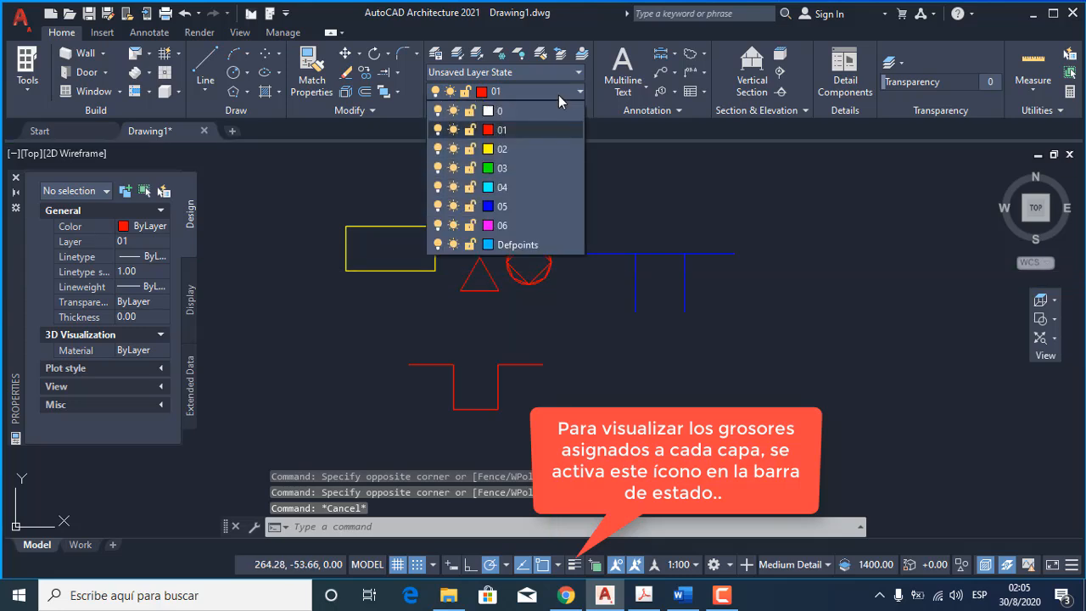
pyautogui.click(515, 223)
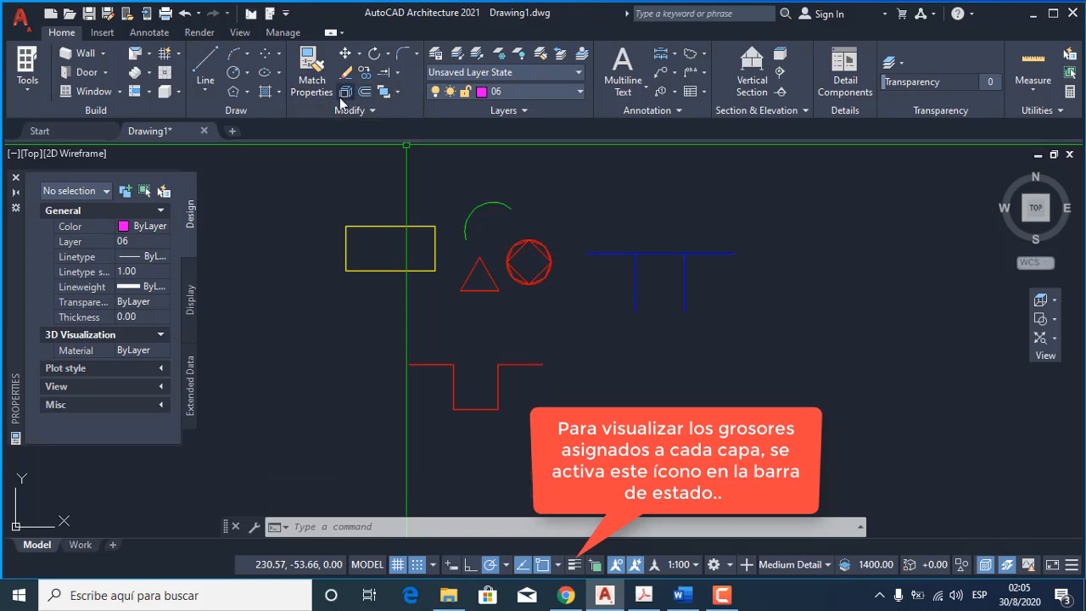
pyautogui.click(233, 74)
pyautogui.click(622, 399)
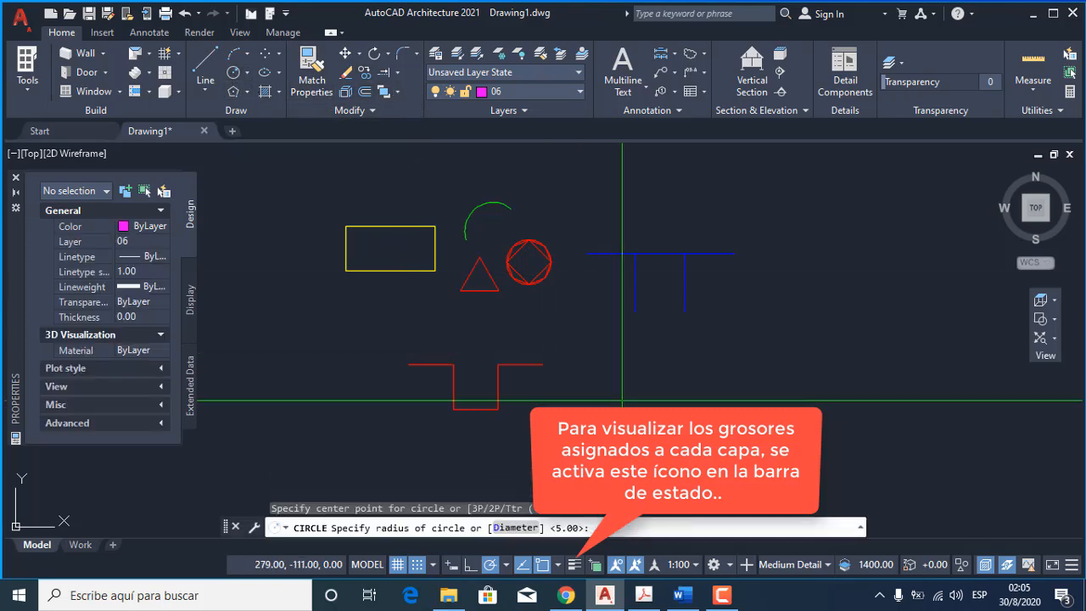
pyautogui.click(648, 363)
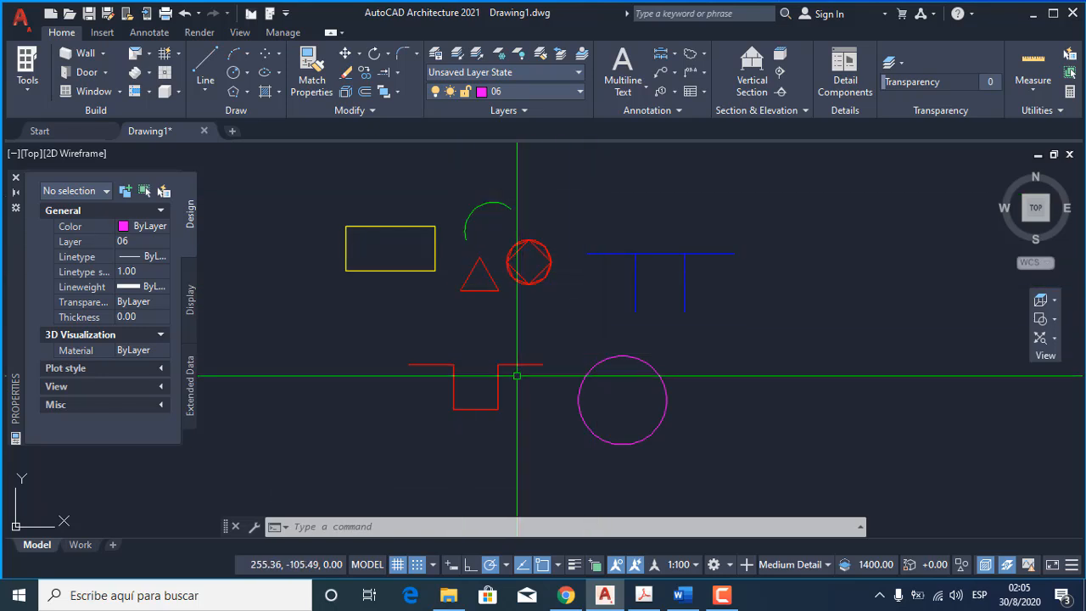
# Assign the red triangle to layer 05 and clear the selection.
pyautogui.click(498, 291)
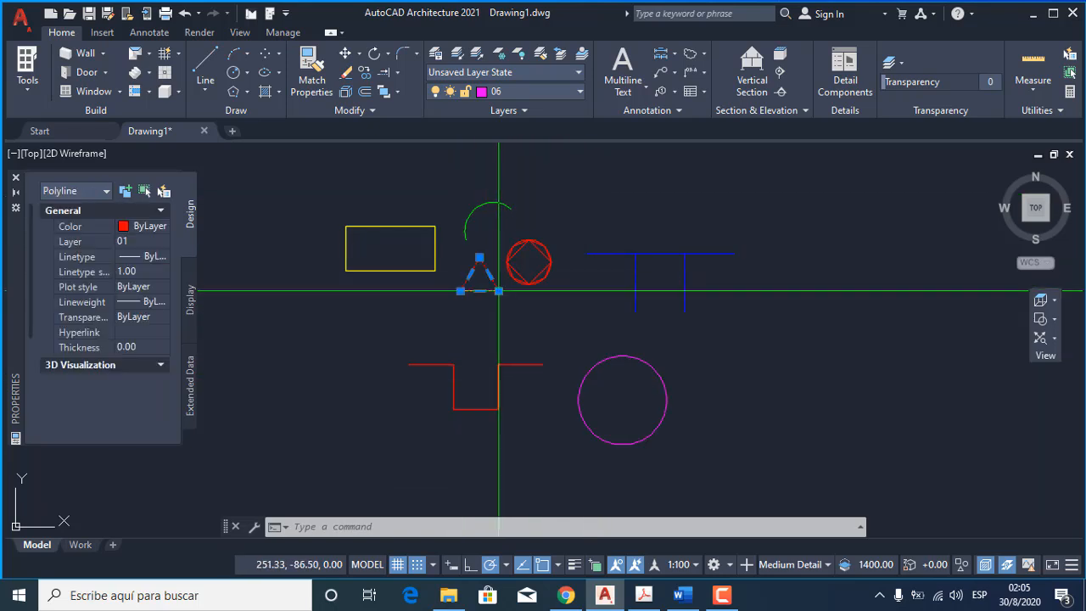
pyautogui.click(552, 91)
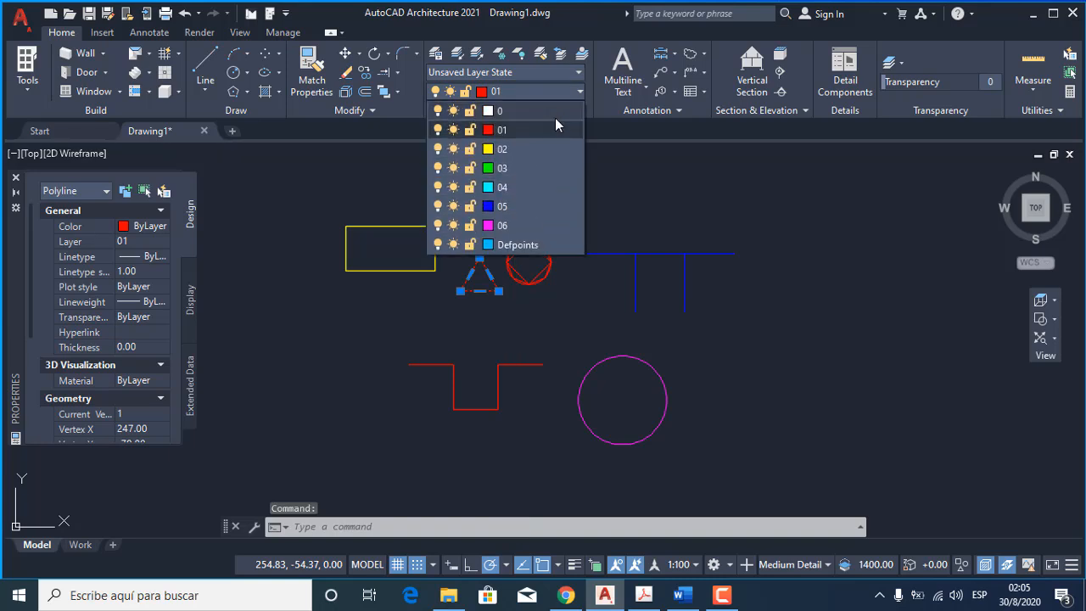
pyautogui.click(515, 208)
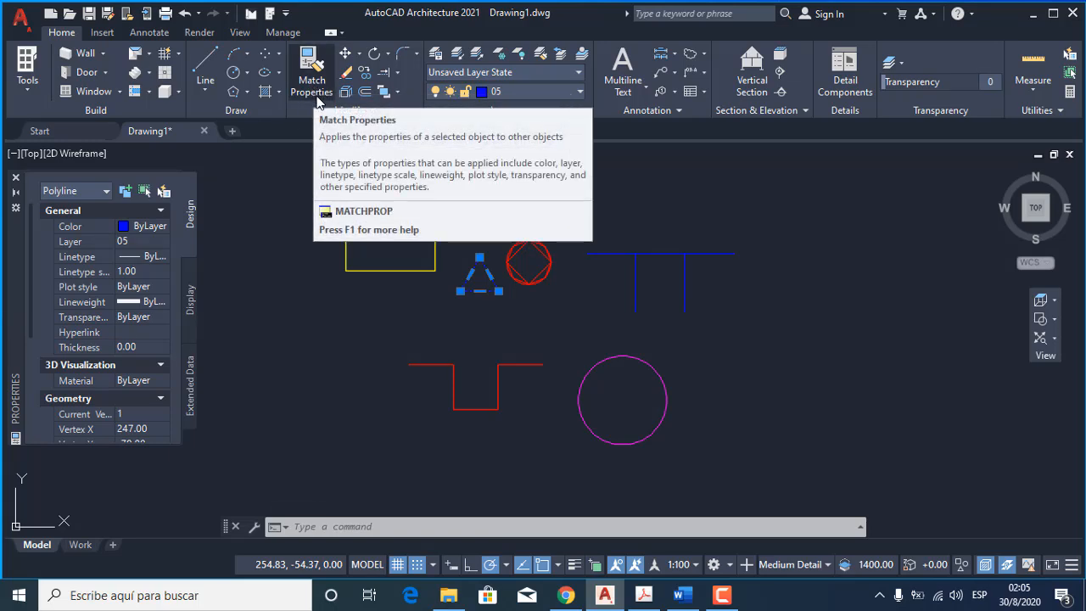
pyautogui.press('Escape')
pyautogui.press('Escape')
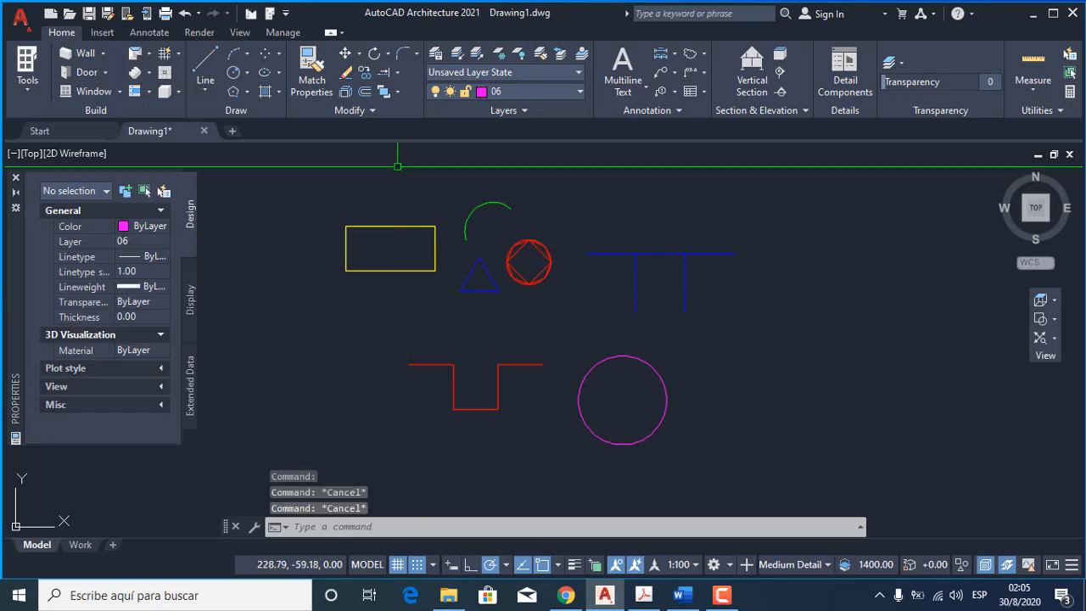
# Match the properties of the yellow rectangle onto the red stepped polyline.
pyautogui.click(313, 78)
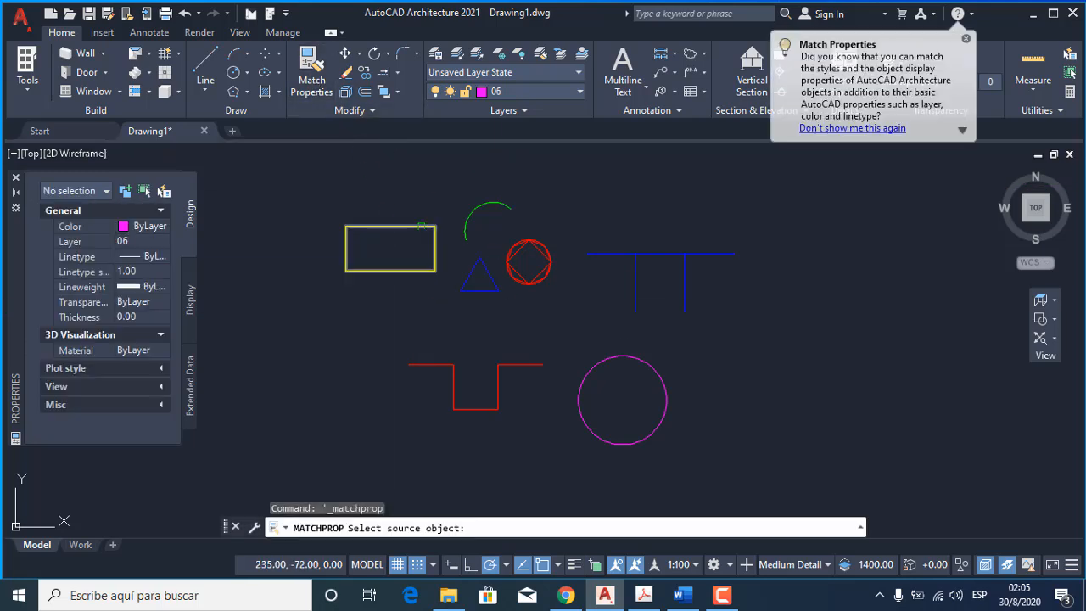
pyautogui.click(415, 226)
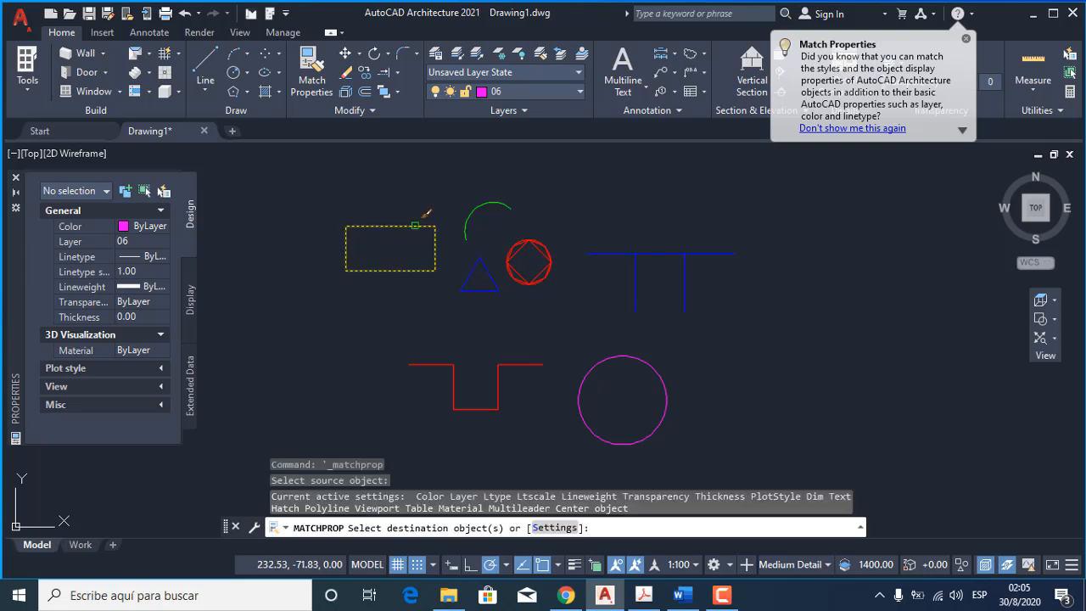
pyautogui.click(446, 364)
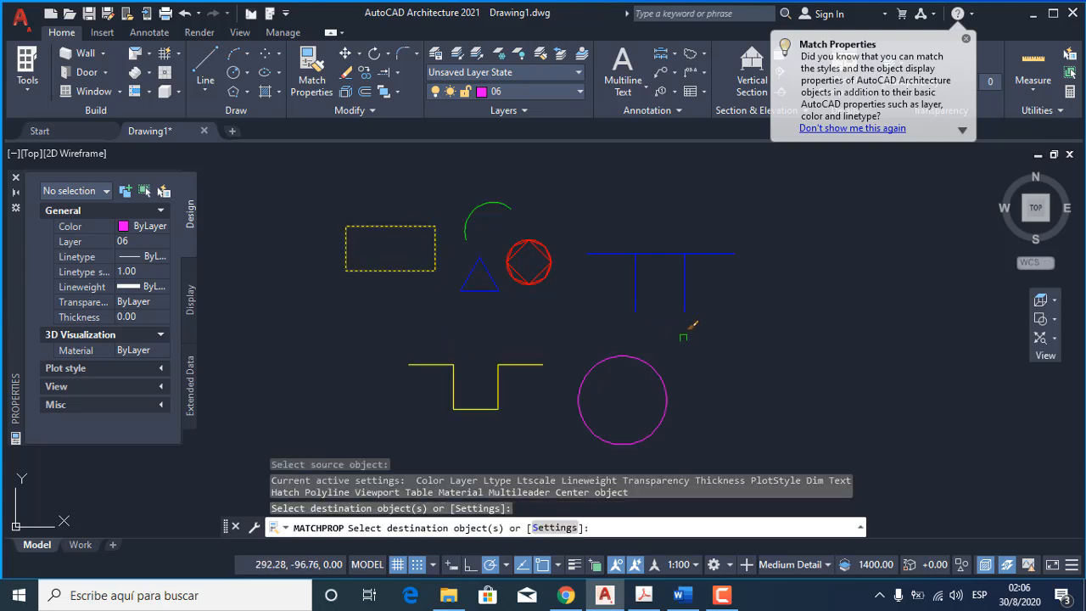
pyautogui.press('Return')
pyautogui.press('Return')
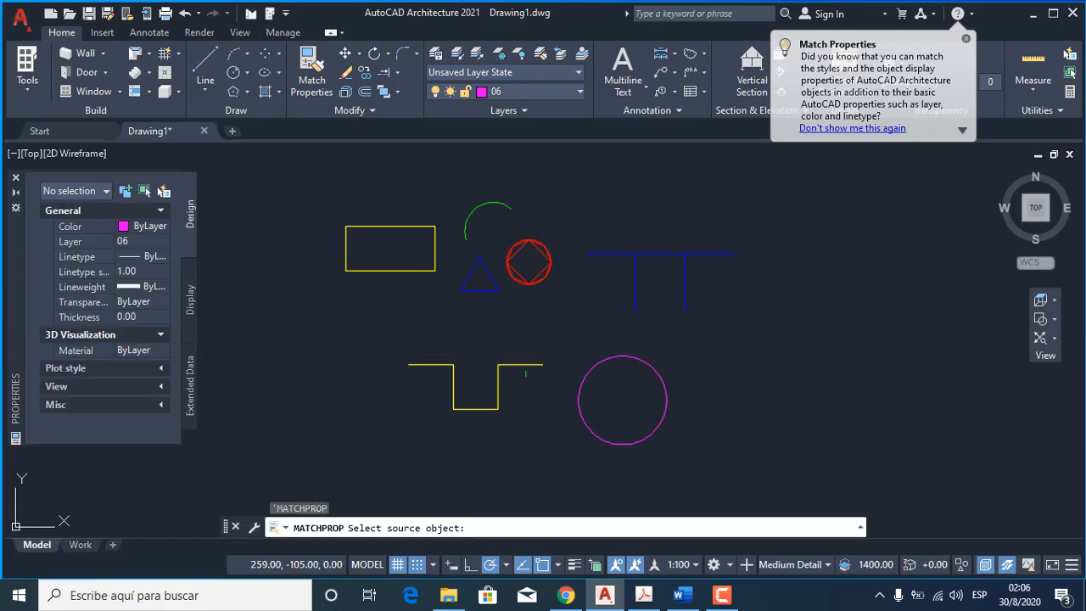
# Match the properties of the yellow stepped polyline onto the square inside the red circle.
pyautogui.click(528, 369)
pyautogui.click(524, 361)
pyautogui.click(525, 365)
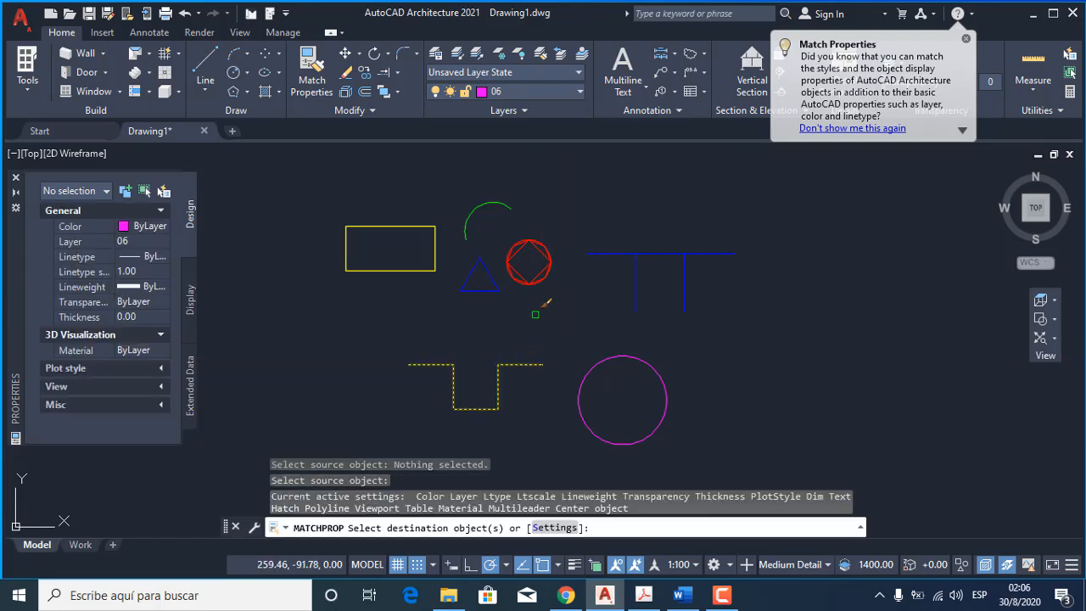
pyautogui.click(529, 263)
pyautogui.press('Return')
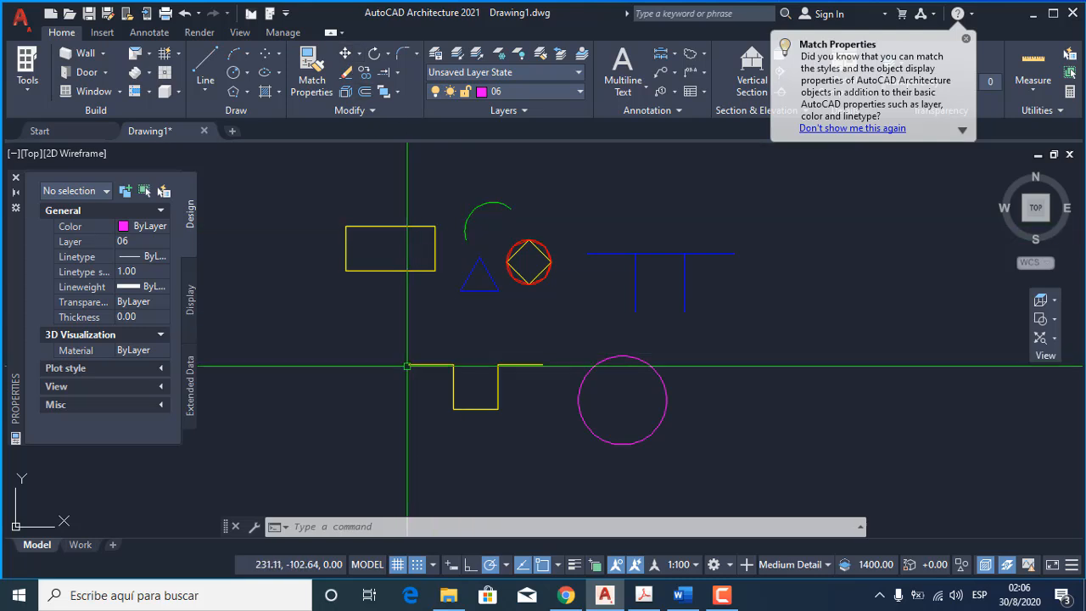
# Review the enabled object snap modes in the drafting settings and accept them.
pyautogui.rightClick(543, 568)
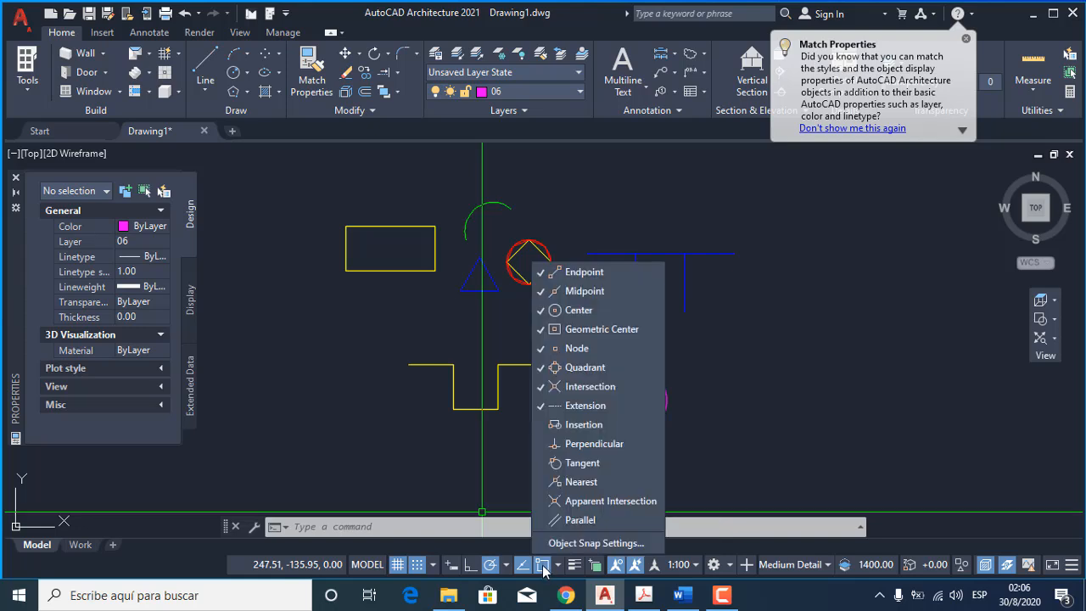
pyautogui.click(594, 543)
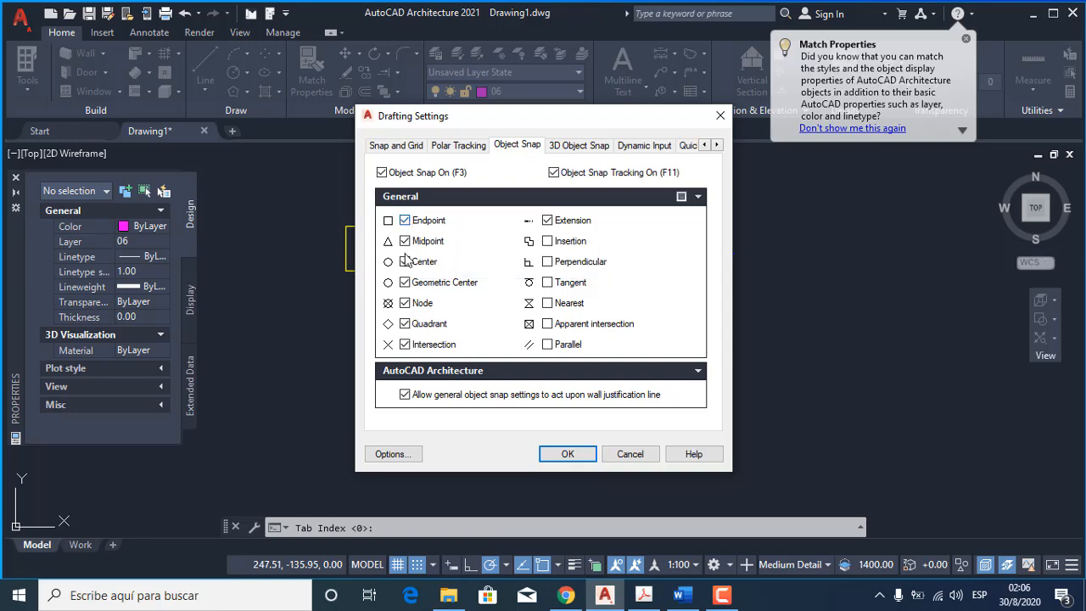
pyautogui.click(567, 454)
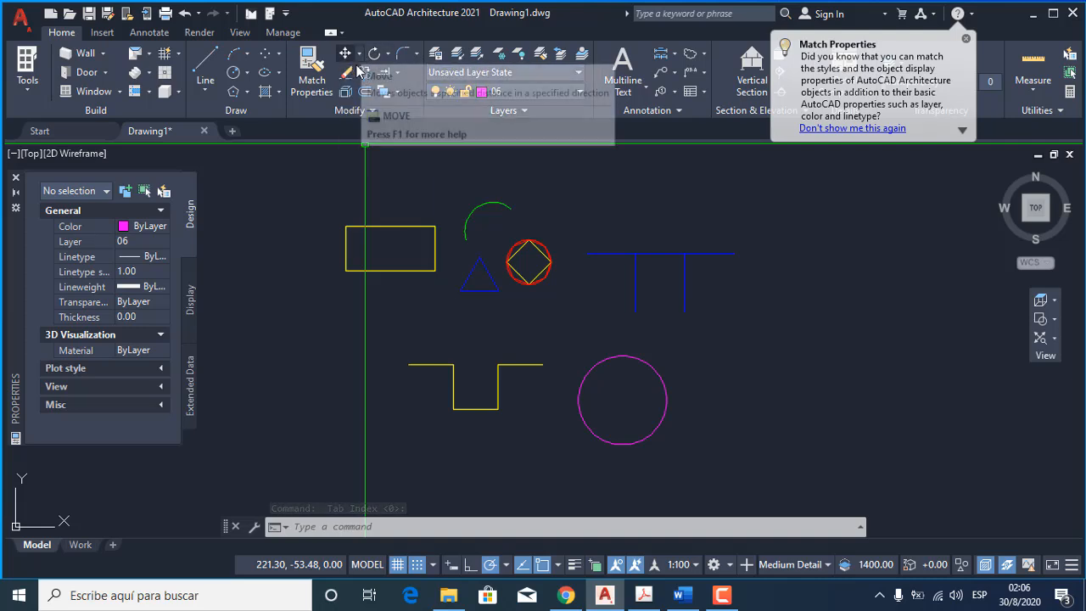
pyautogui.click(418, 224)
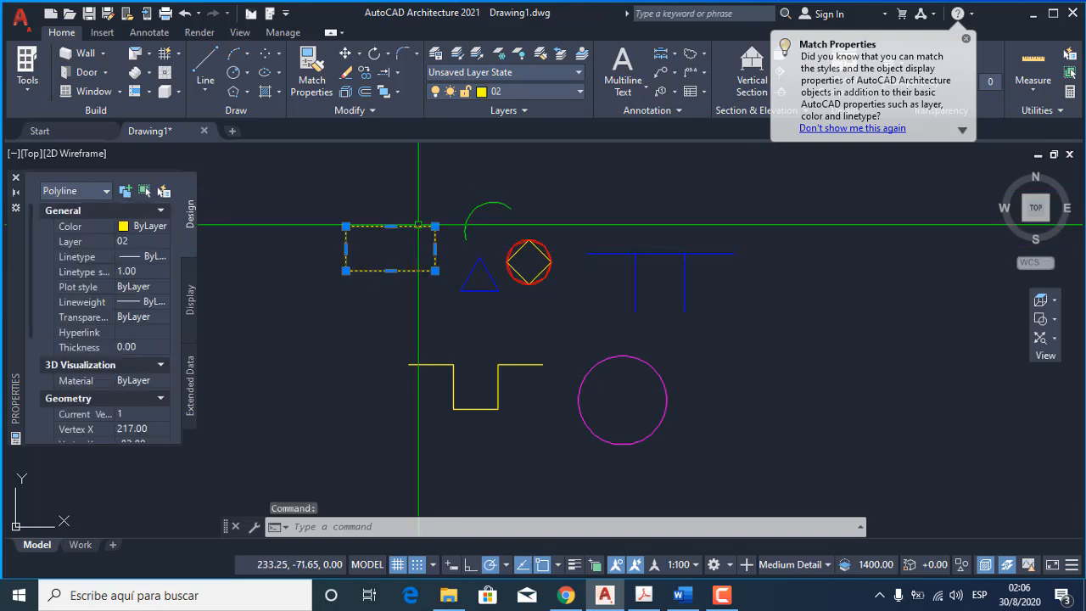
pyautogui.press('Escape')
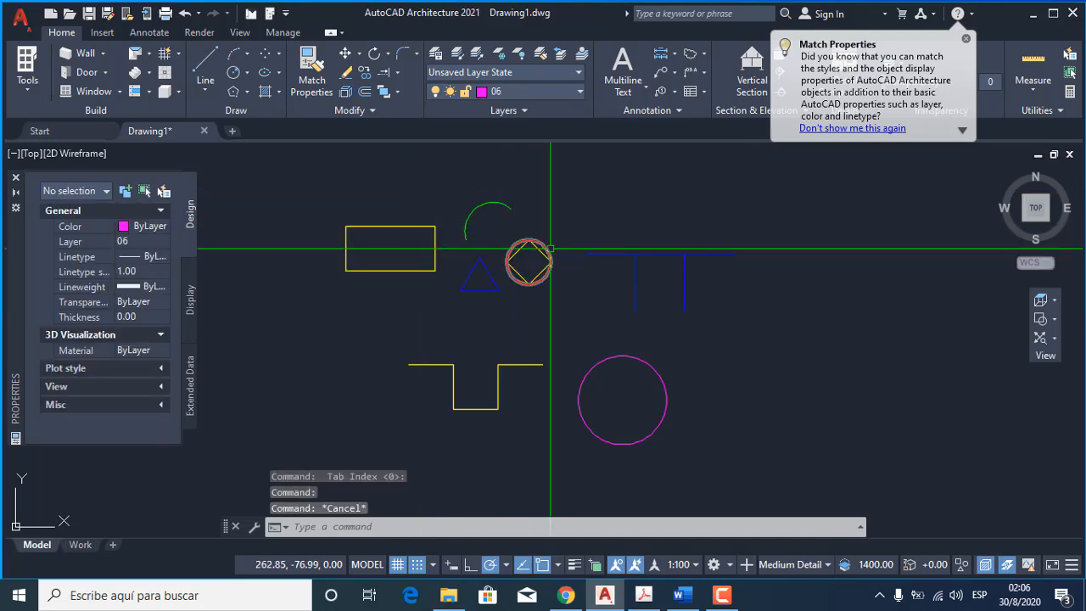
pyautogui.click(544, 246)
pyautogui.click(540, 251)
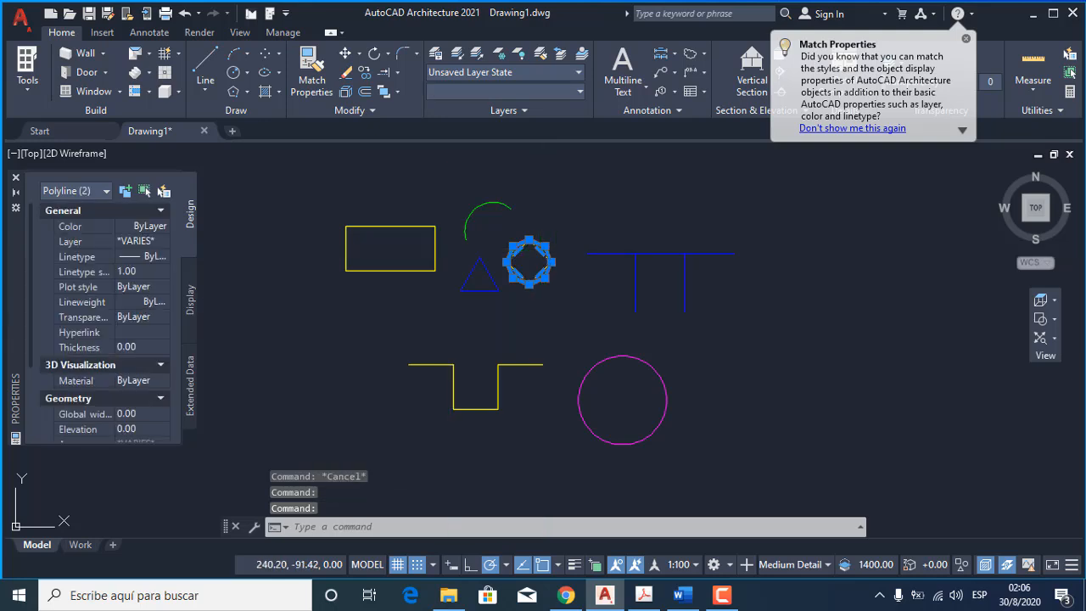
pyautogui.click(363, 73)
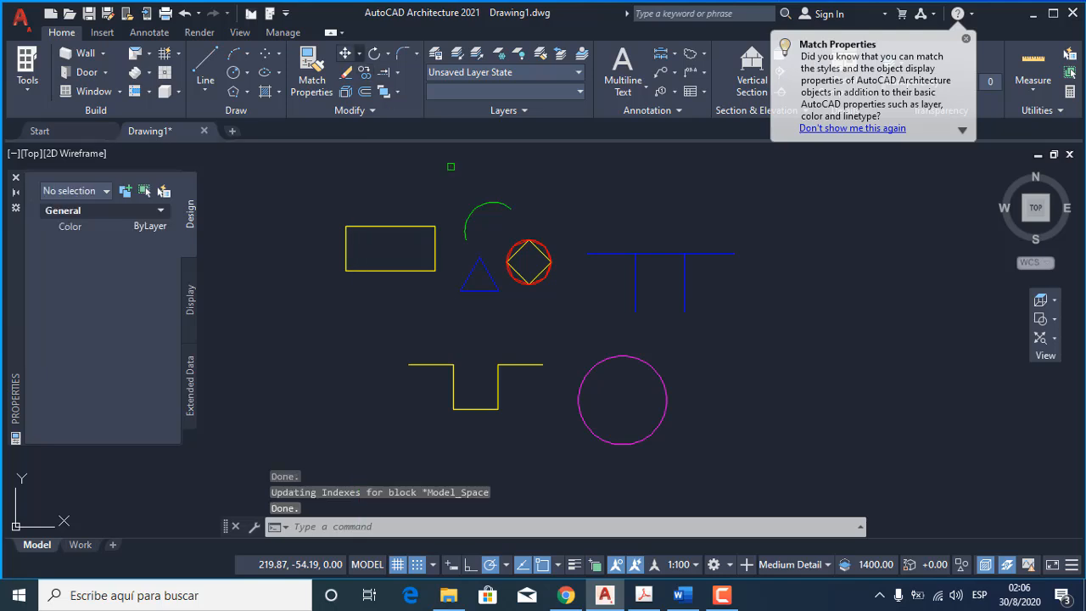
# Move the blue triangle from its geometric center to the left endpoint of the yellow stepped polyline, with grid snap turned off.
pyautogui.click(345, 54)
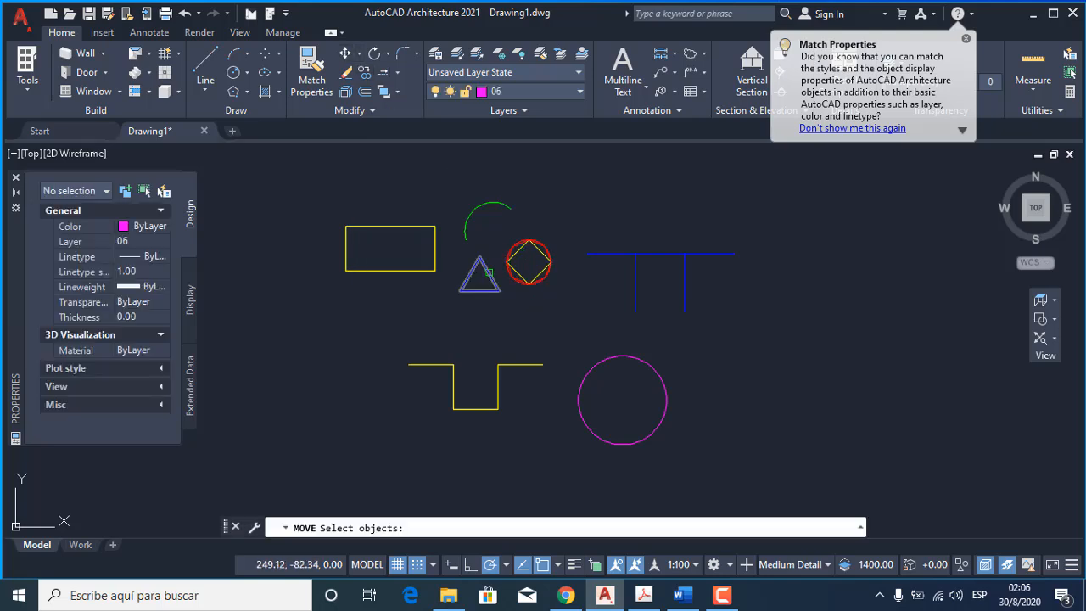
pyautogui.click(488, 272)
pyautogui.press('Return')
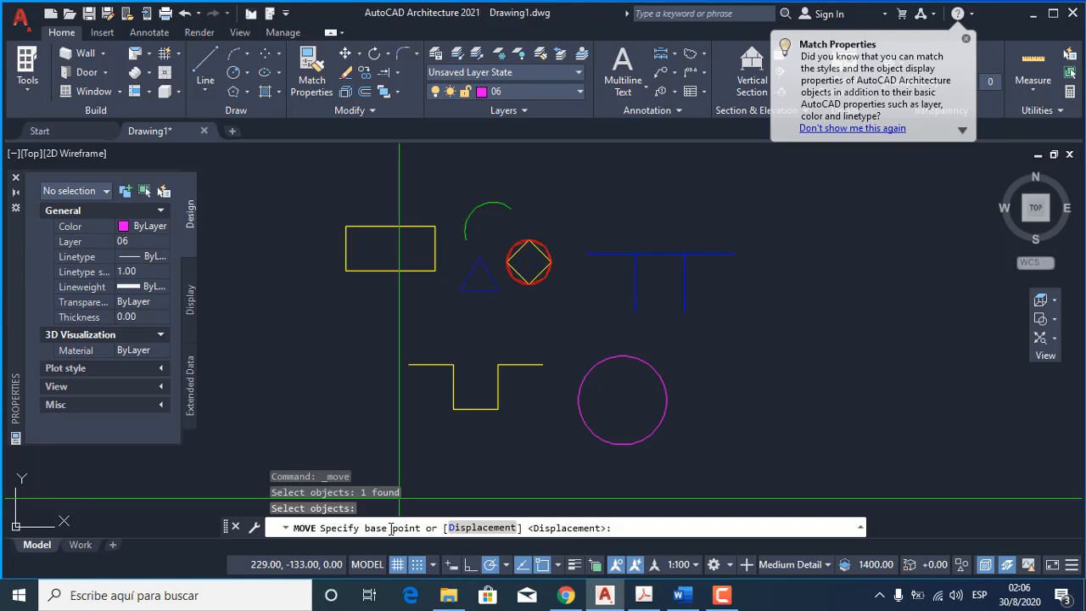
pyautogui.scroll(6, 513, 280)
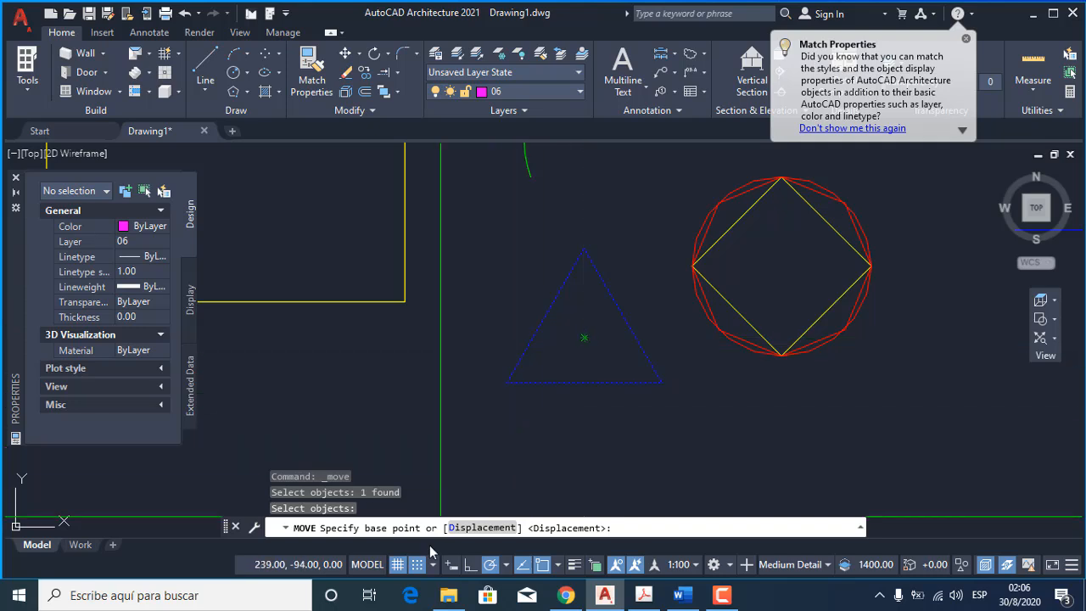
pyautogui.click(419, 566)
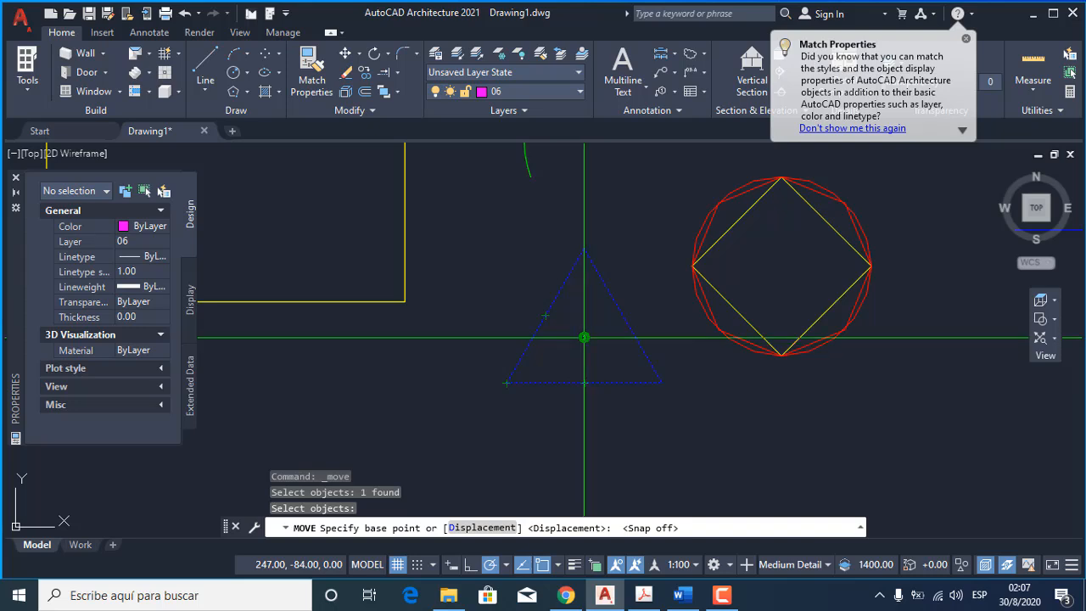
pyautogui.click(584, 337)
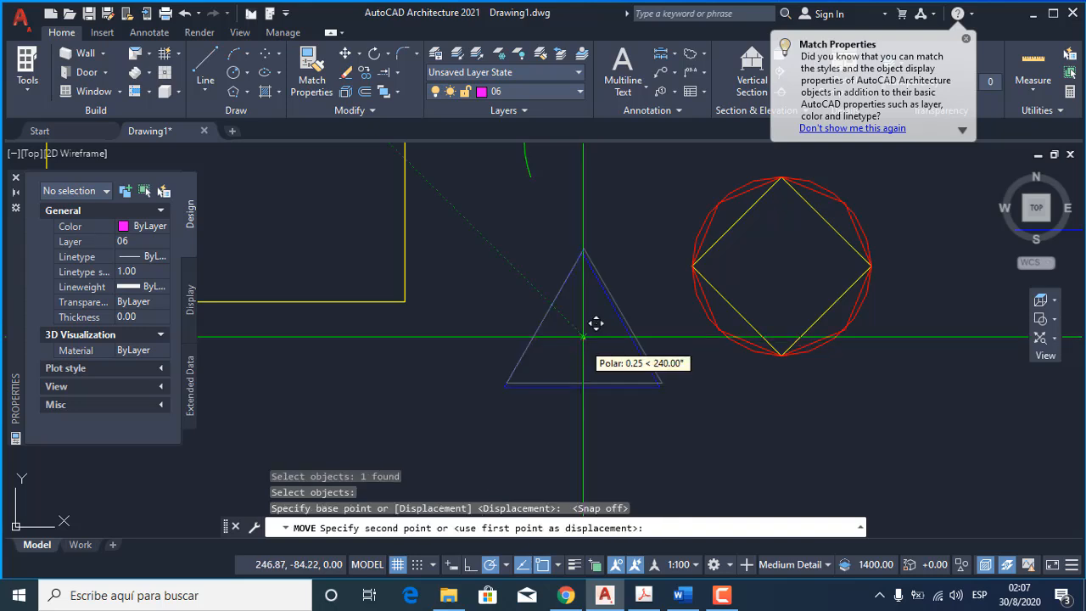
pyautogui.scroll(-7, 582, 276)
pyautogui.scroll(5, 571, 282)
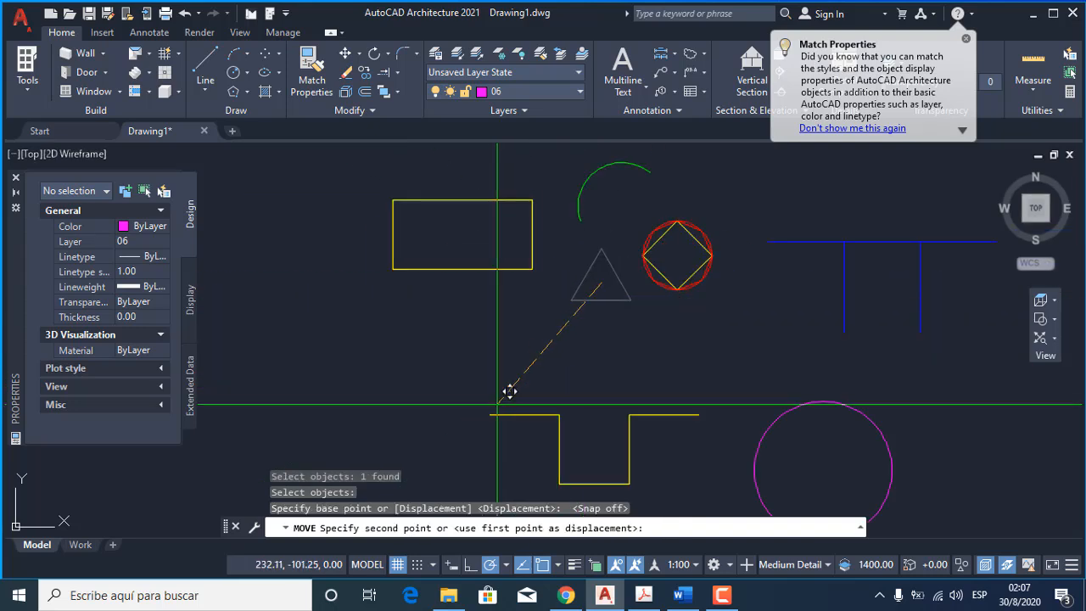
pyautogui.click(503, 401)
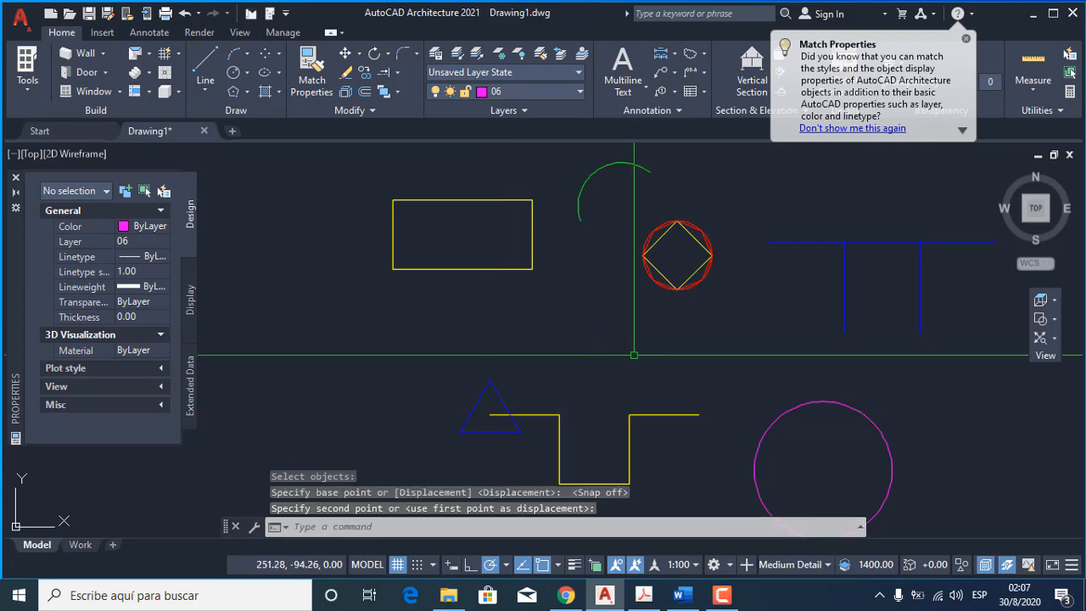
# Copy the blue triangle from the stepped polyline's left endpoint to its right endpoint.
pyautogui.moveTo(657, 380); pyautogui.dragTo(491, 336, button='middle')
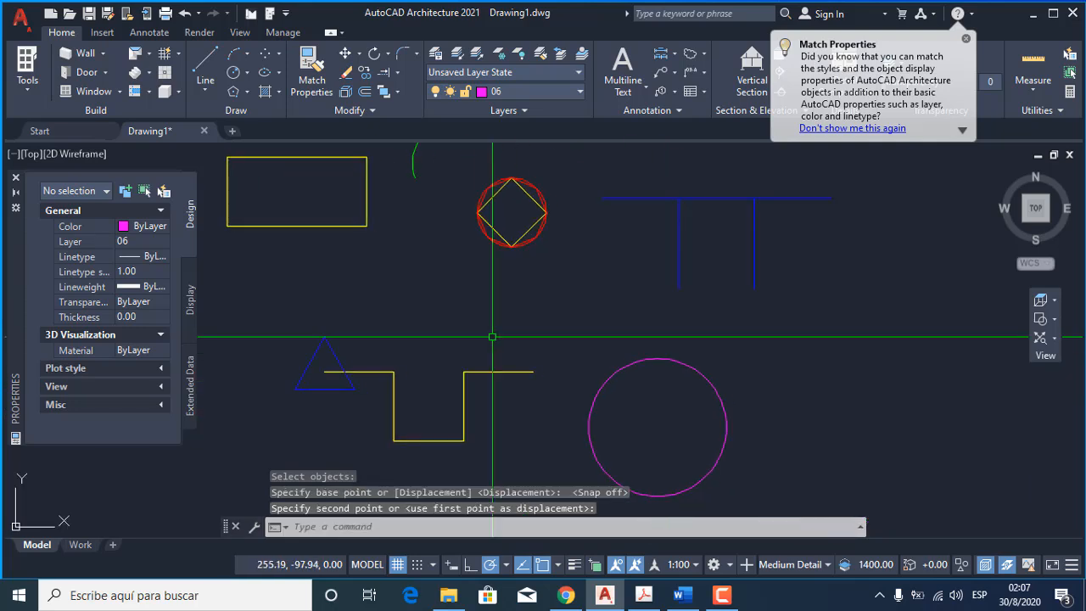
pyautogui.click(365, 75)
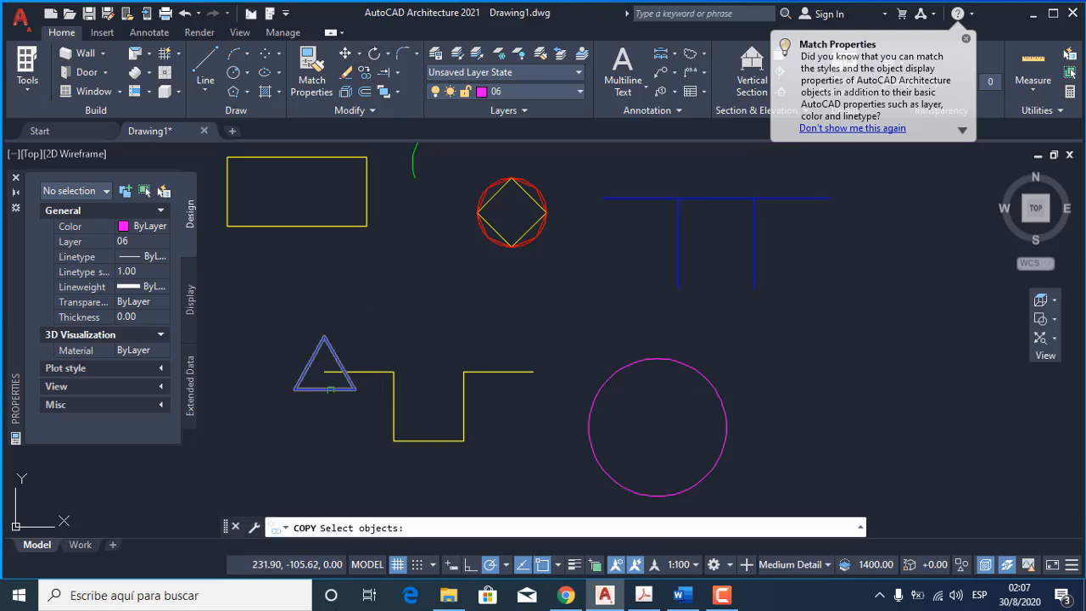
pyautogui.click(325, 387)
pyautogui.press('Return')
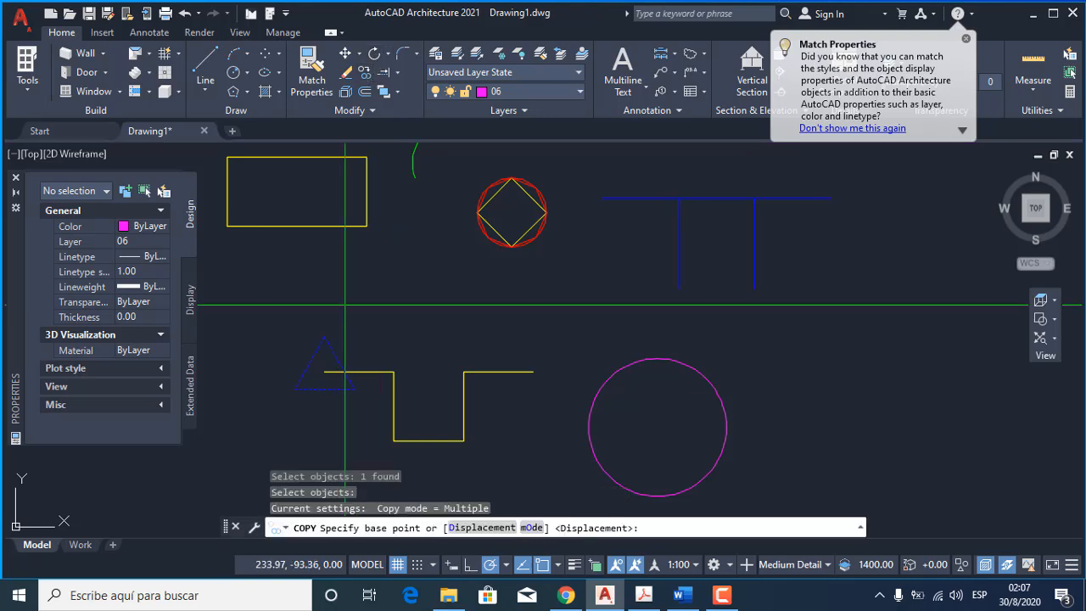
pyautogui.click(325, 371)
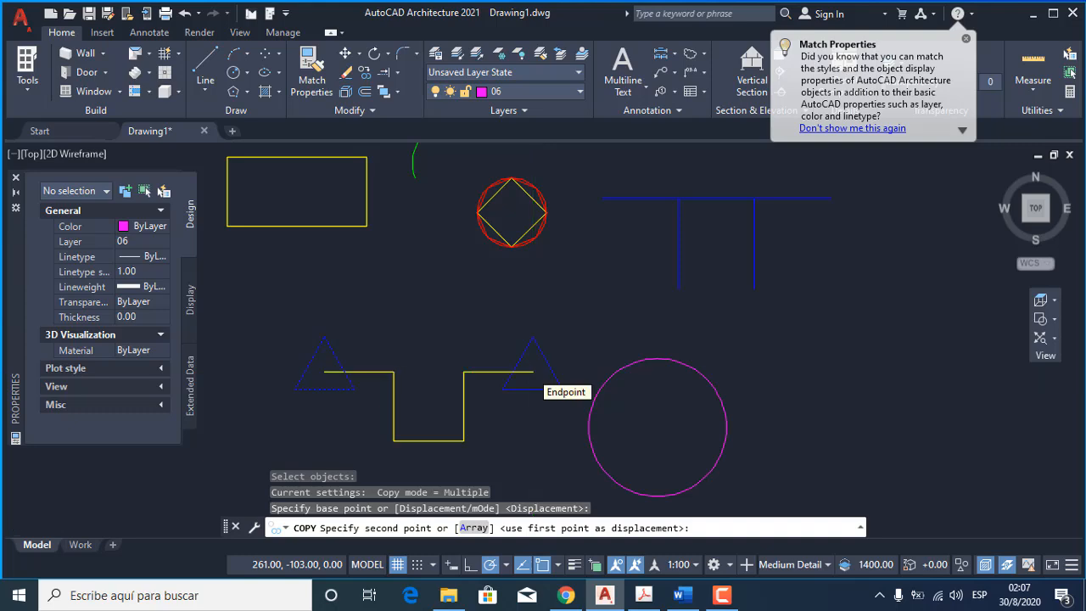
pyautogui.scroll(8, 528, 370)
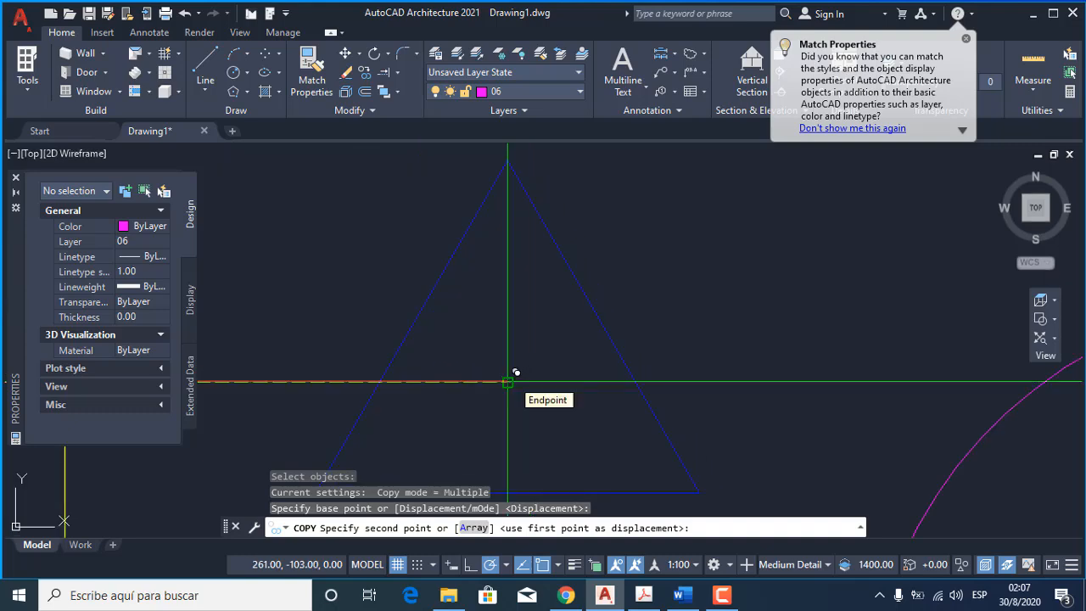
pyautogui.click(507, 382)
pyautogui.scroll(-6, 508, 382)
pyautogui.press('Return')
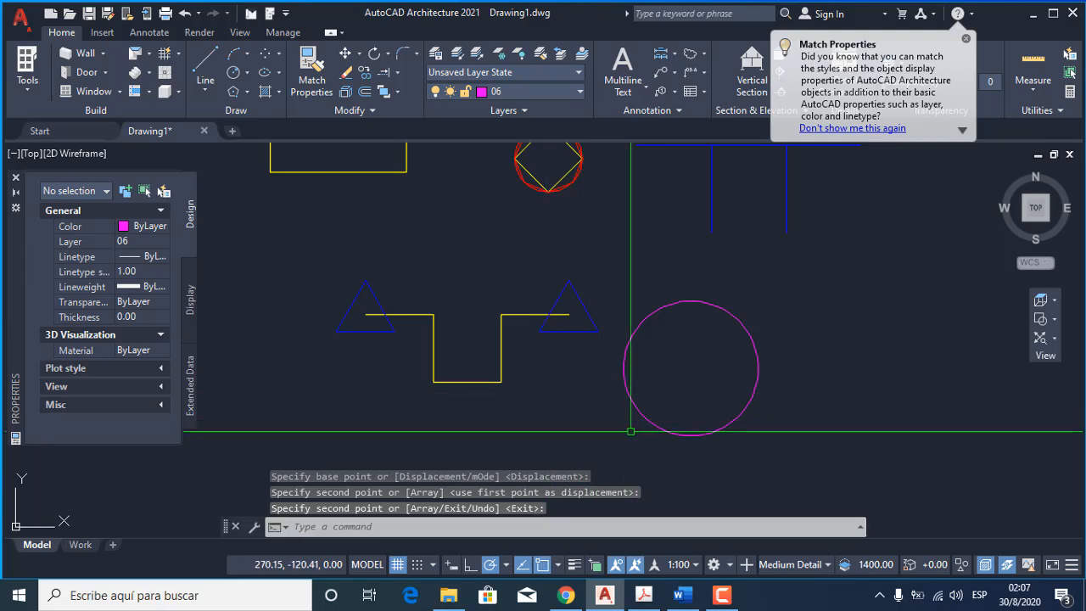
# Copy the red circle with its inner shapes from its center to both lower corners of the yellow stepped polyline.
pyautogui.scroll(-2, 631, 436)
pyautogui.moveTo(573, 397); pyautogui.dragTo(600, 420, button='middle')
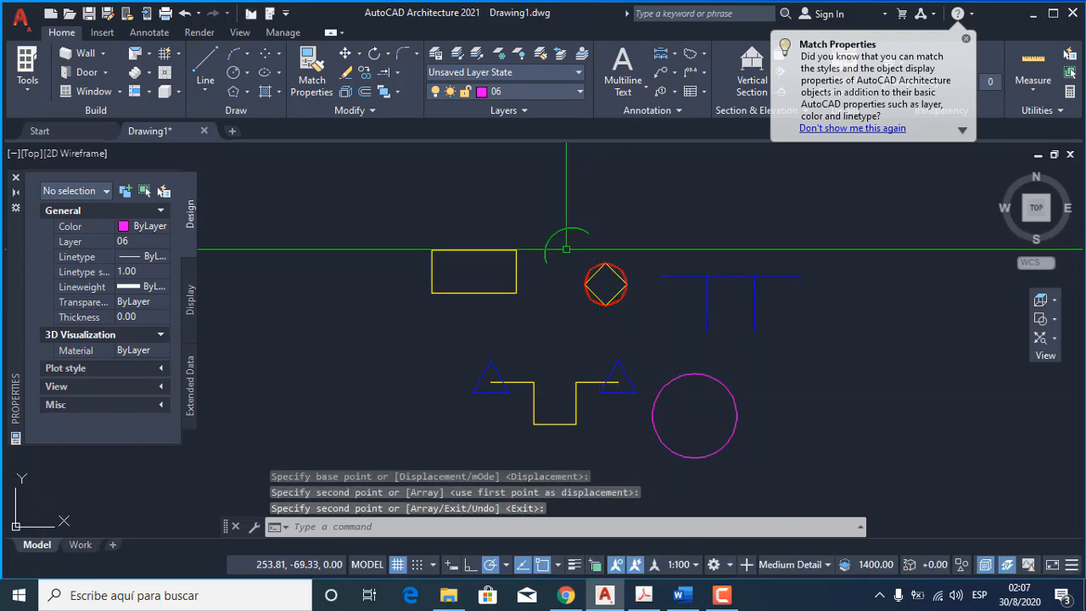
pyautogui.scroll(2, 637, 301)
pyautogui.click(639, 305)
pyautogui.click(597, 268)
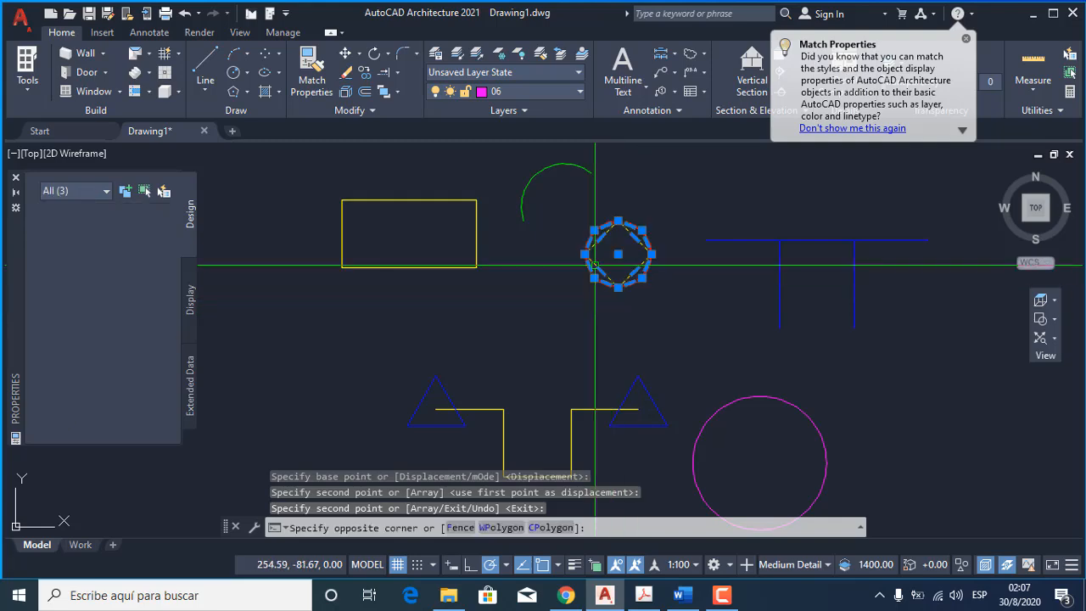
pyautogui.click(61, 35)
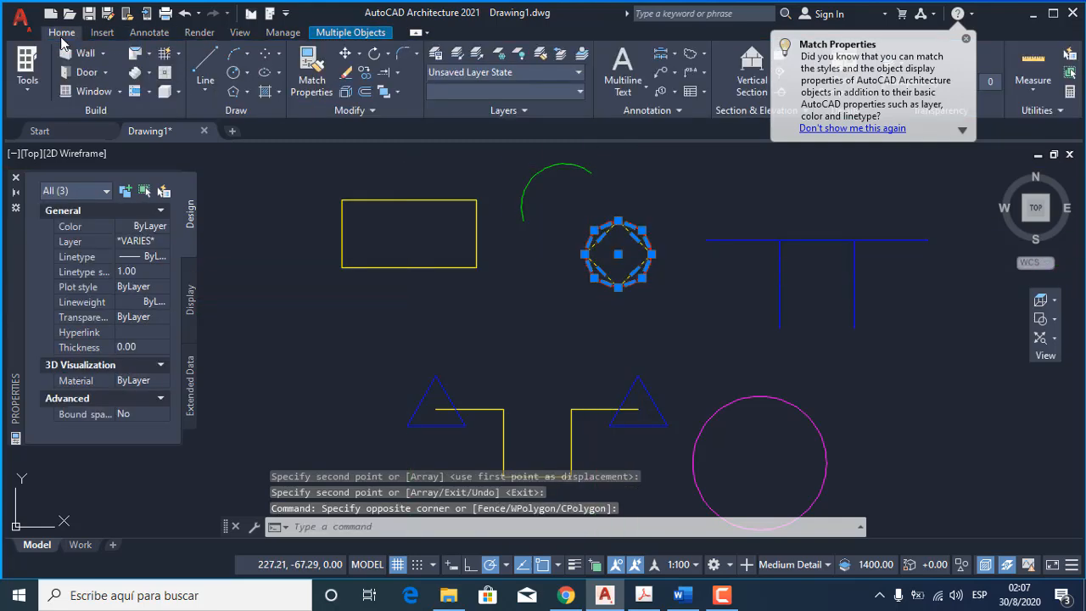
pyautogui.click(364, 73)
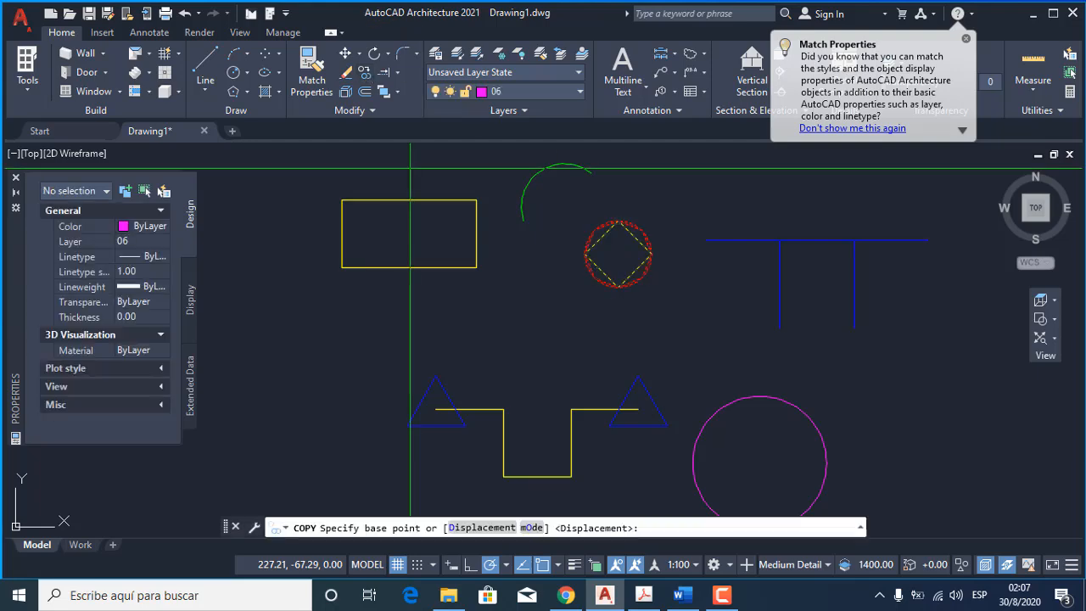
pyautogui.click(618, 254)
pyautogui.moveTo(519, 312); pyautogui.dragTo(516, 223, button='middle')
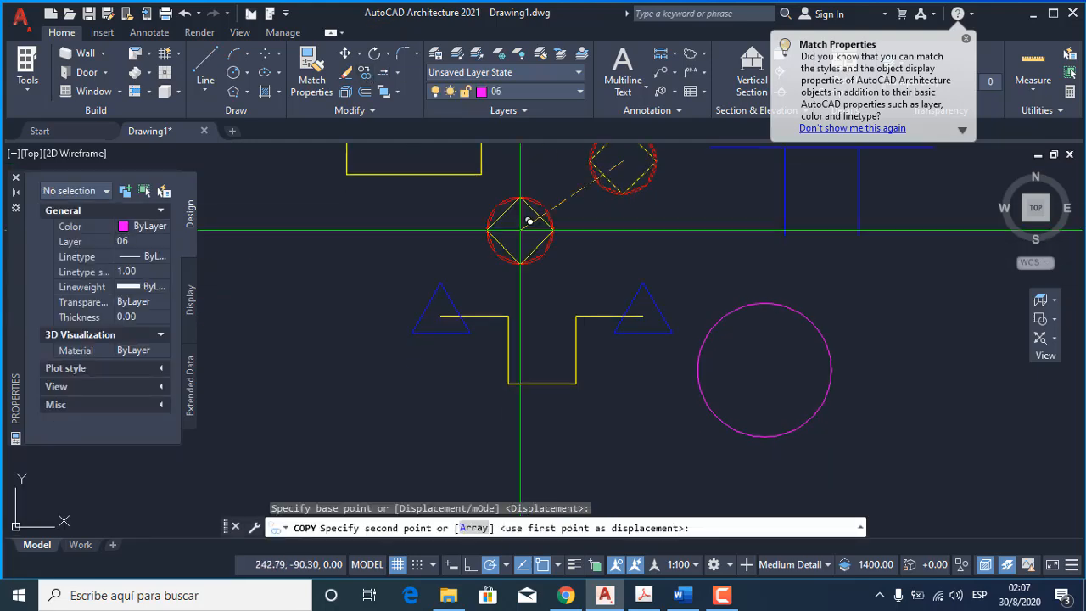
pyautogui.click(575, 384)
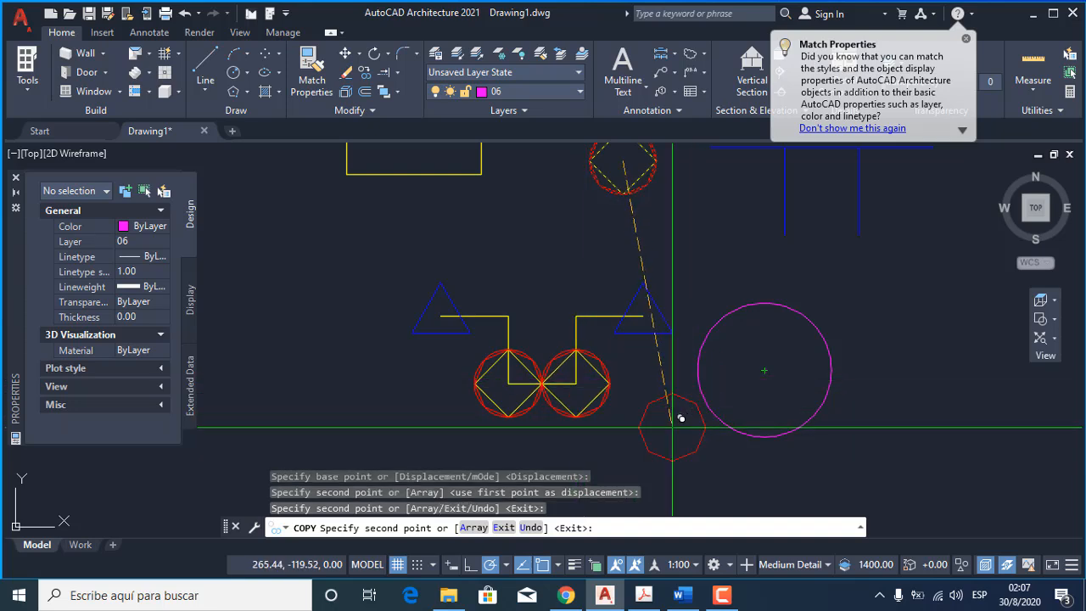
pyautogui.press('Return')
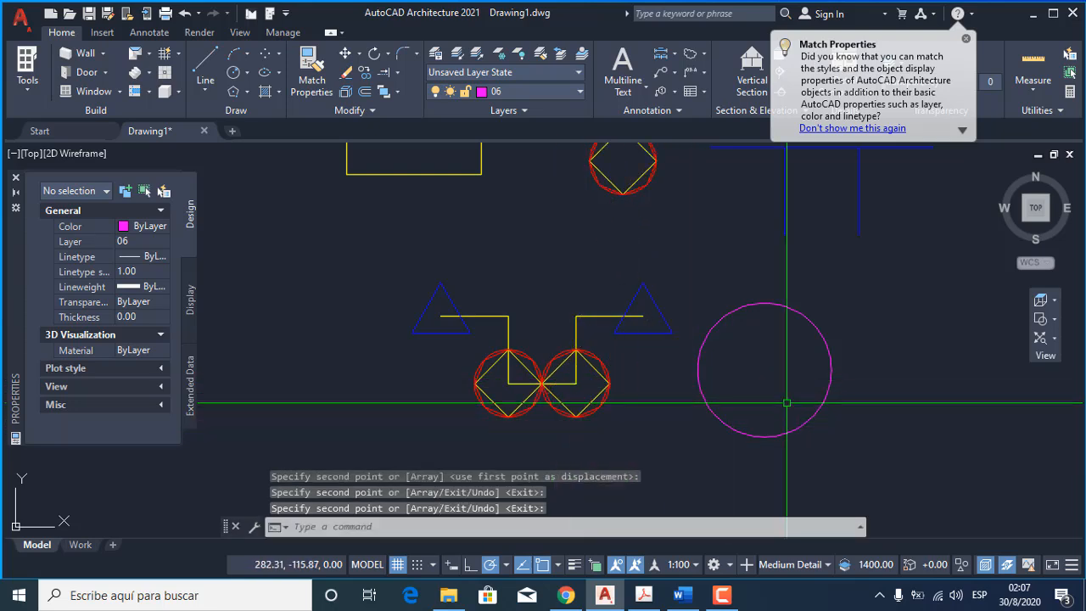
# Copy the yellow rectangle from its center horizontally to the empty area right of the blue lines.
pyautogui.scroll(-3, 605, 397)
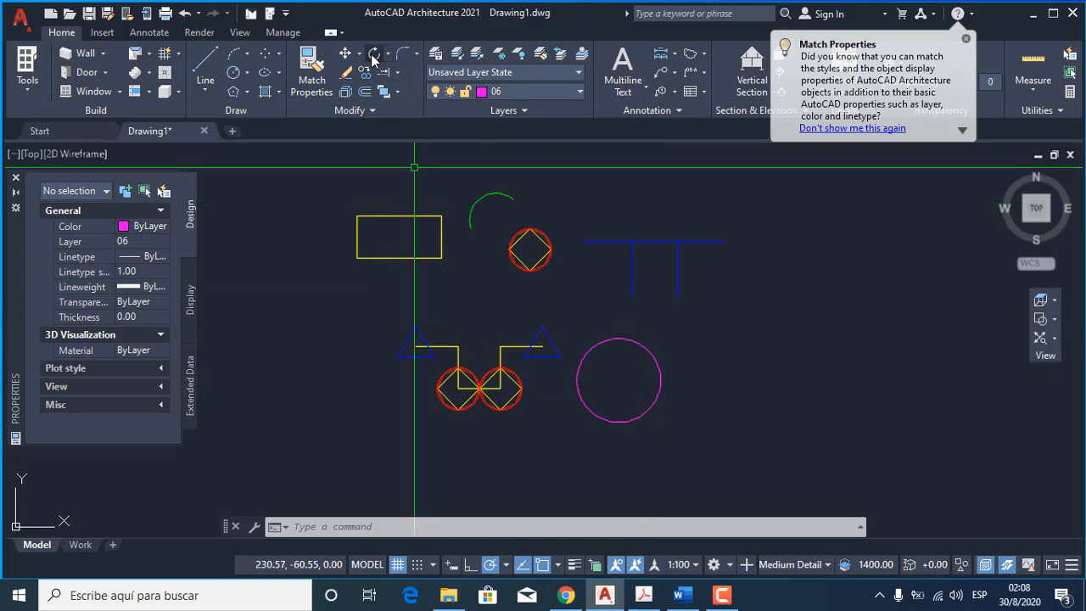
pyautogui.click(388, 275)
pyautogui.click(364, 235)
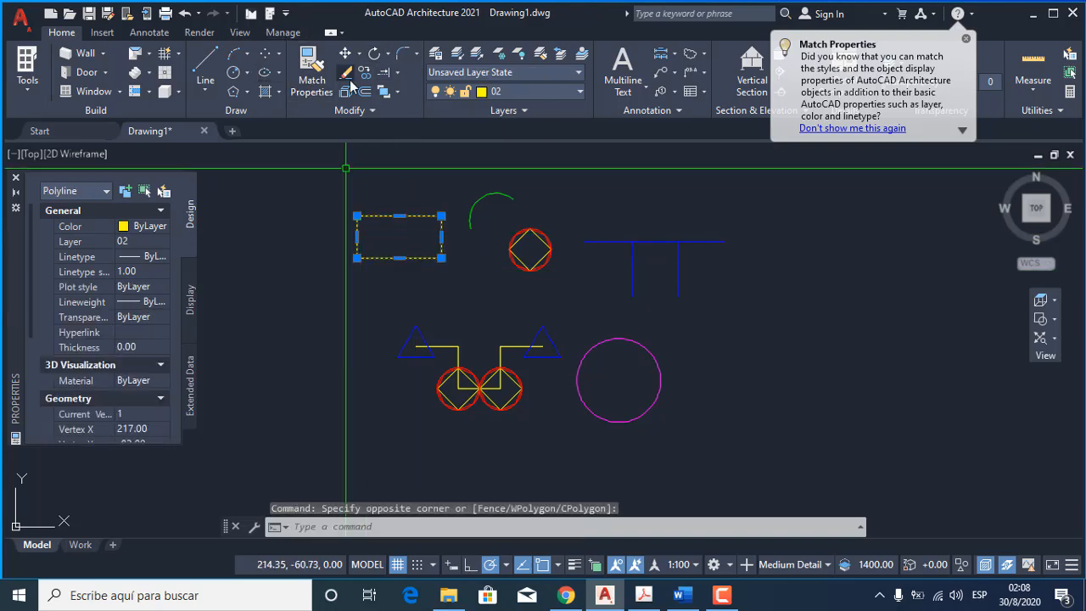
pyautogui.click(347, 74)
pyautogui.click(388, 232)
pyautogui.scroll(-2, 480, 245)
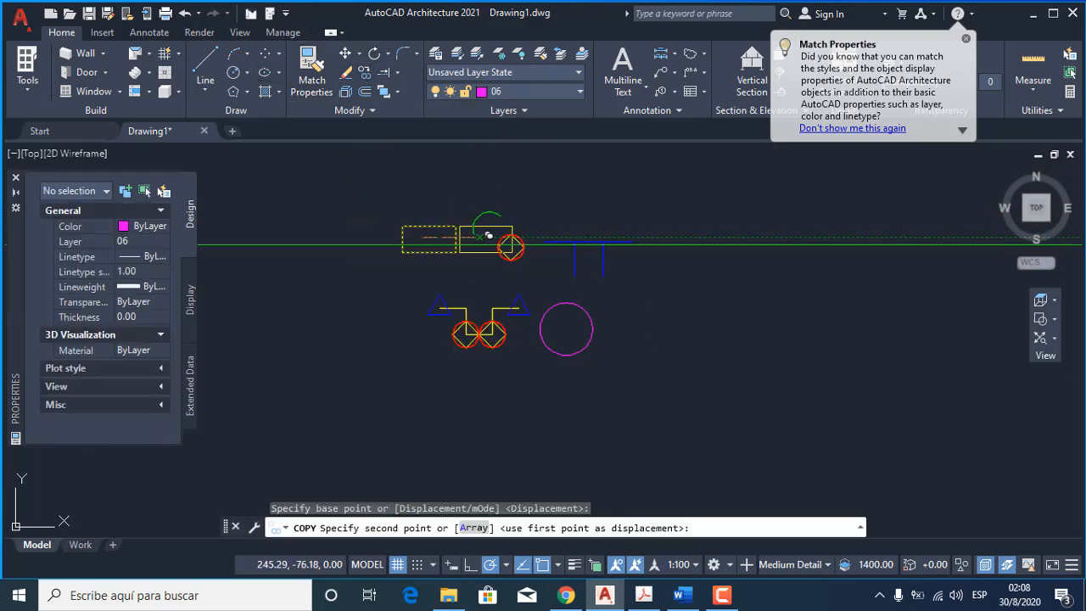
pyautogui.click(698, 237)
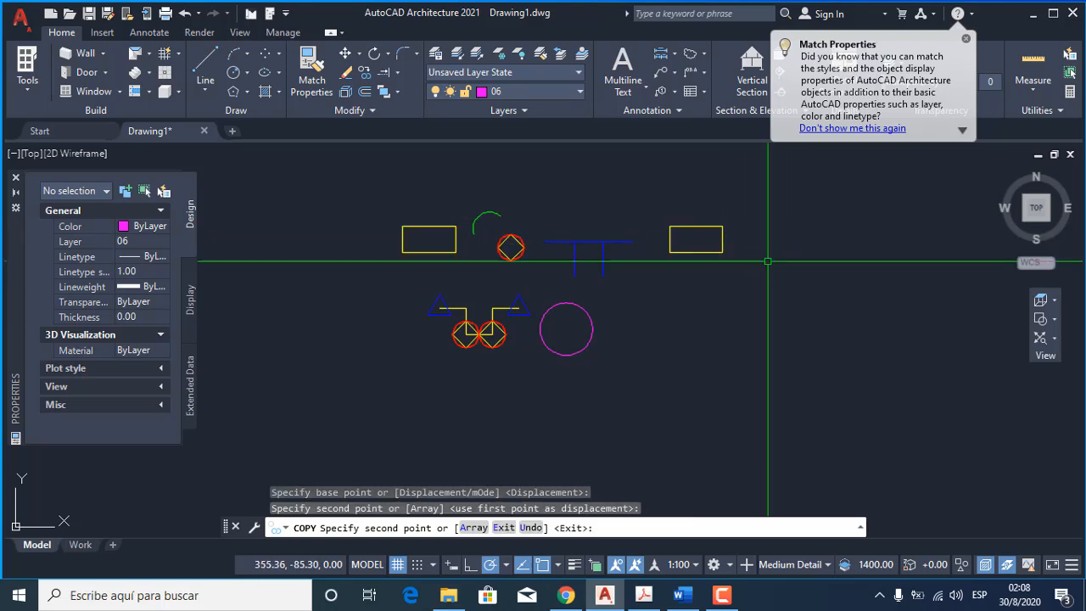
pyautogui.press('Return')
# Rotate the copied yellow rectangle 45 degrees about its geometric center.
pyautogui.scroll(4, 761, 240)
pyautogui.moveTo(759, 240); pyautogui.dragTo(728, 261, button='middle')
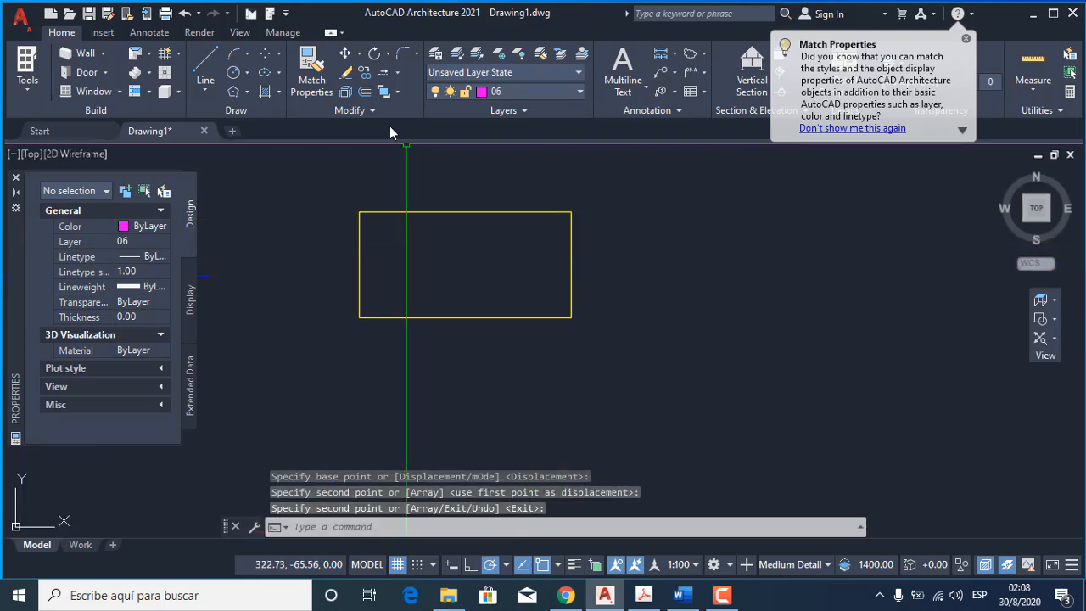
pyautogui.click(373, 56)
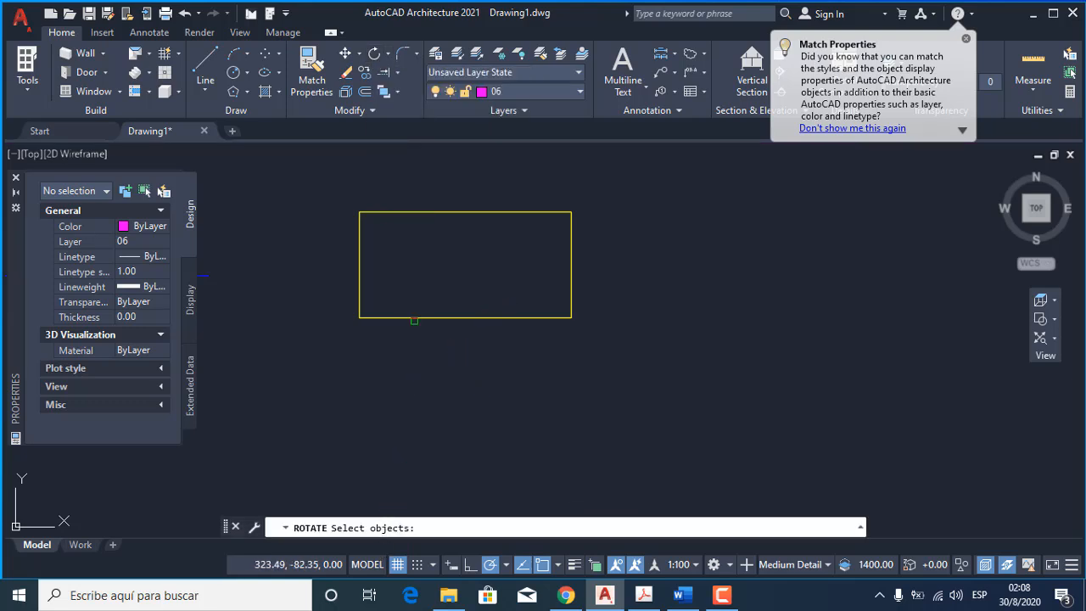
pyautogui.click(415, 317)
pyautogui.press('Return')
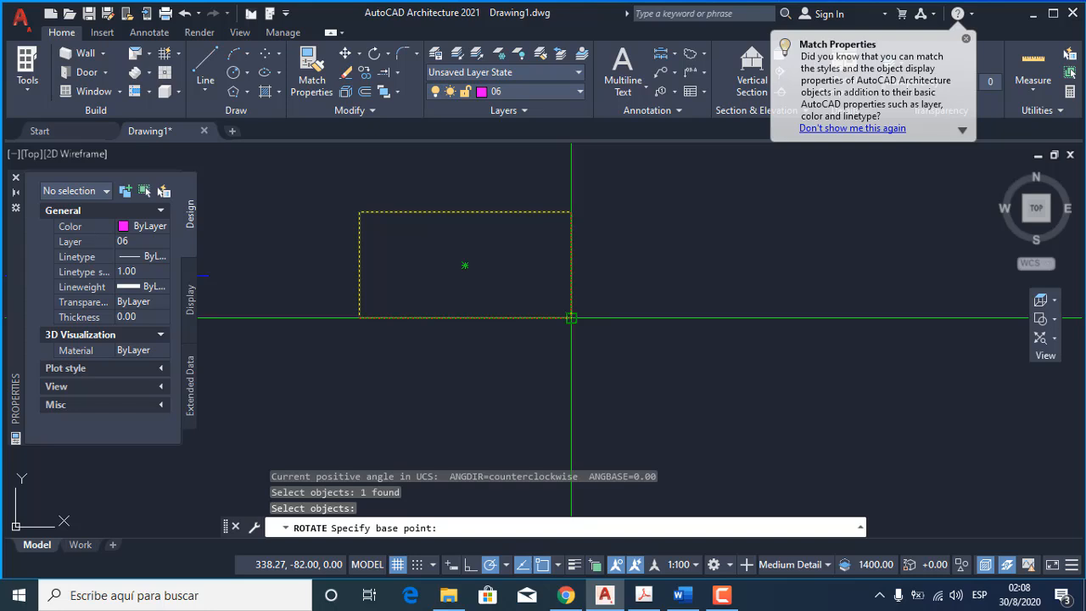
pyautogui.click(465, 265)
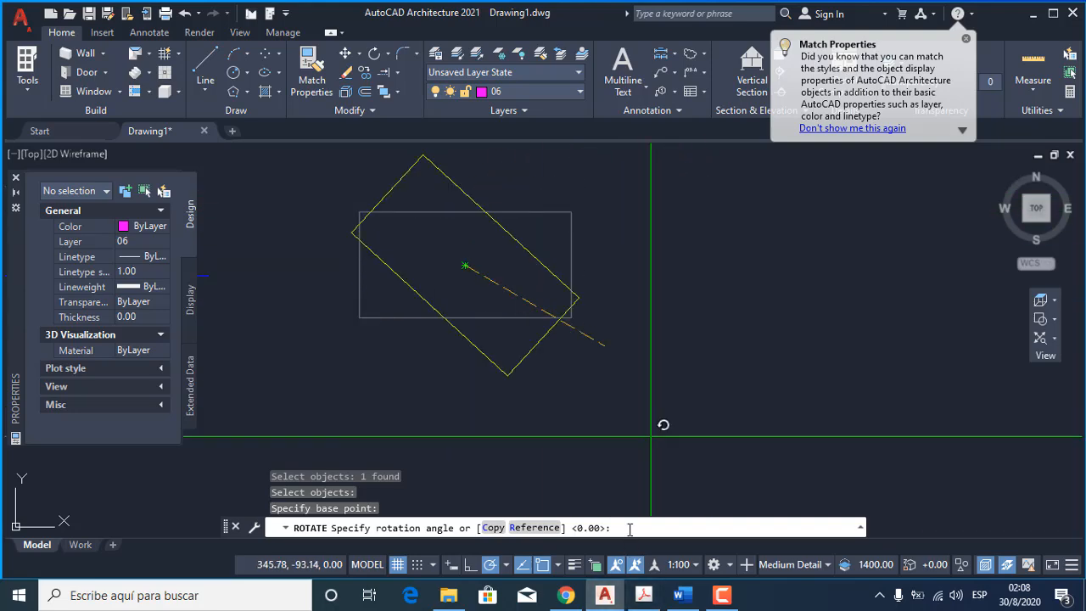
pyautogui.write('45')
pyautogui.press('Return')
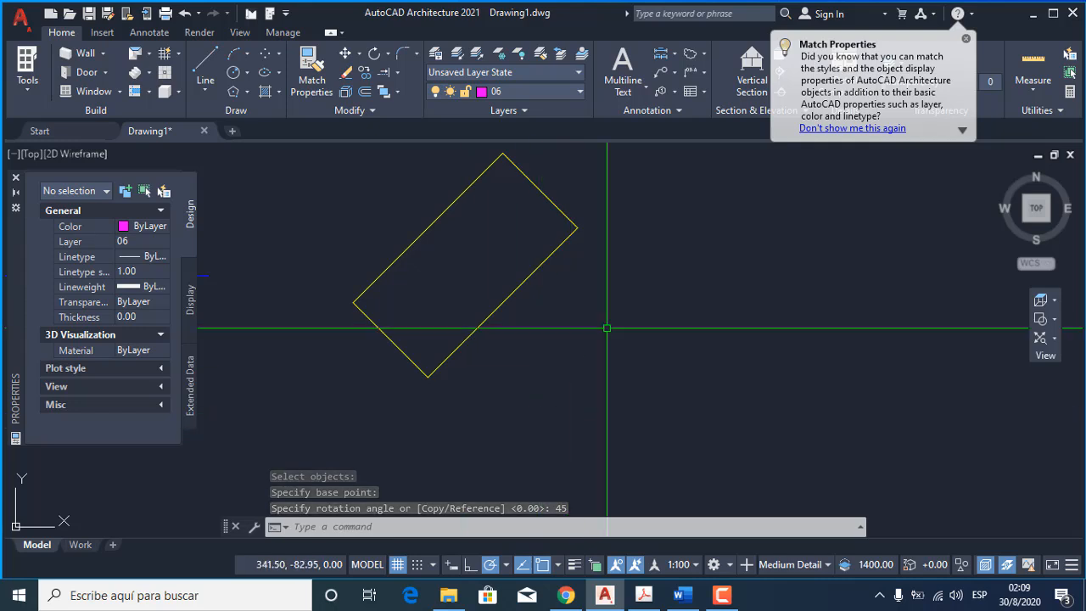
pyautogui.scroll(-2, 607, 328)
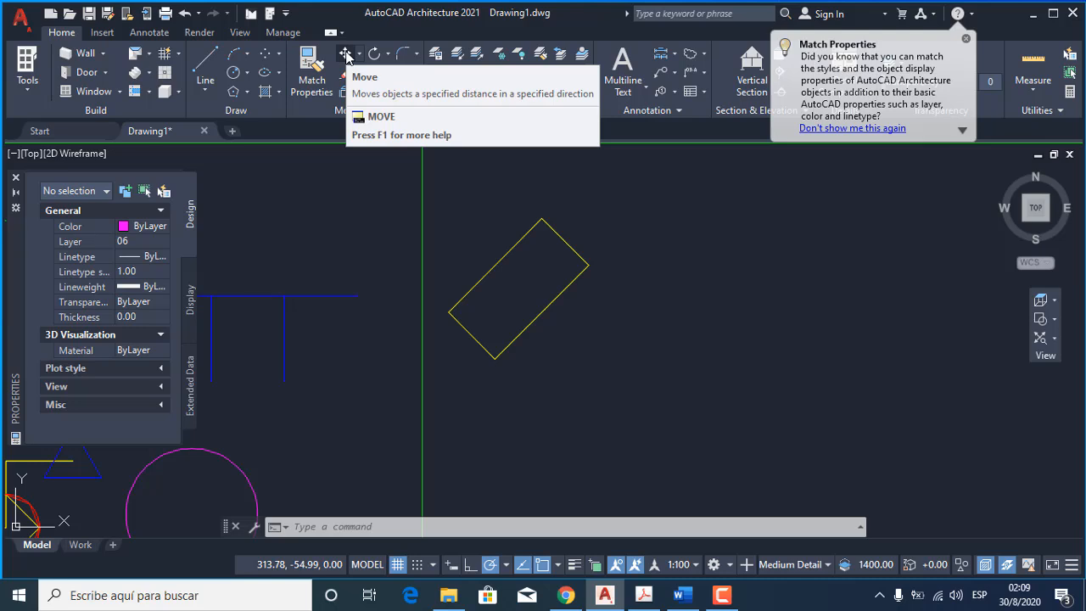
pyautogui.write('M')
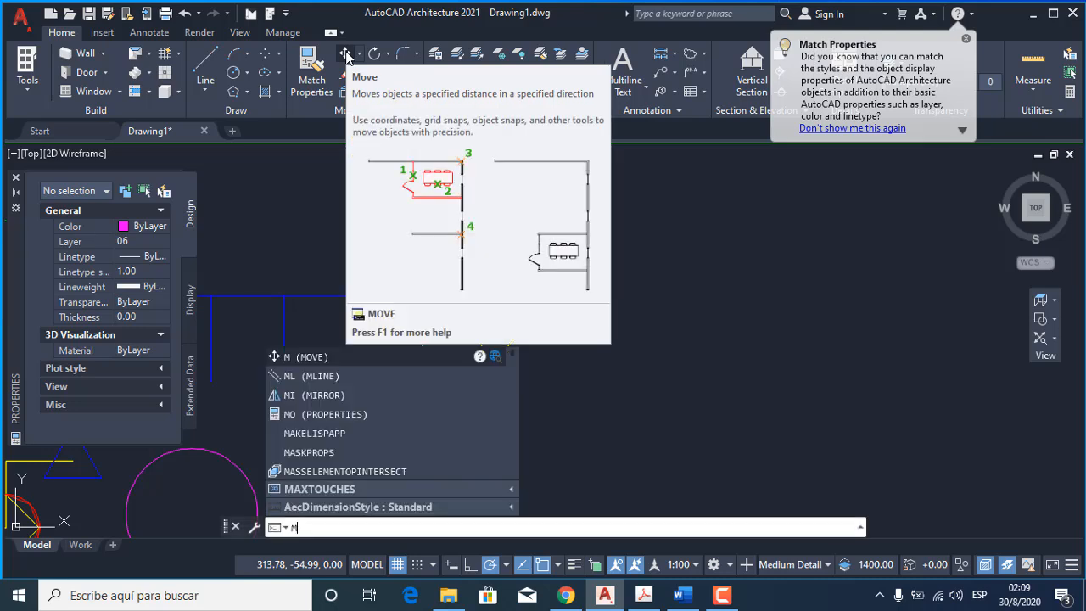
pyautogui.press('Return')
pyautogui.press('Escape')
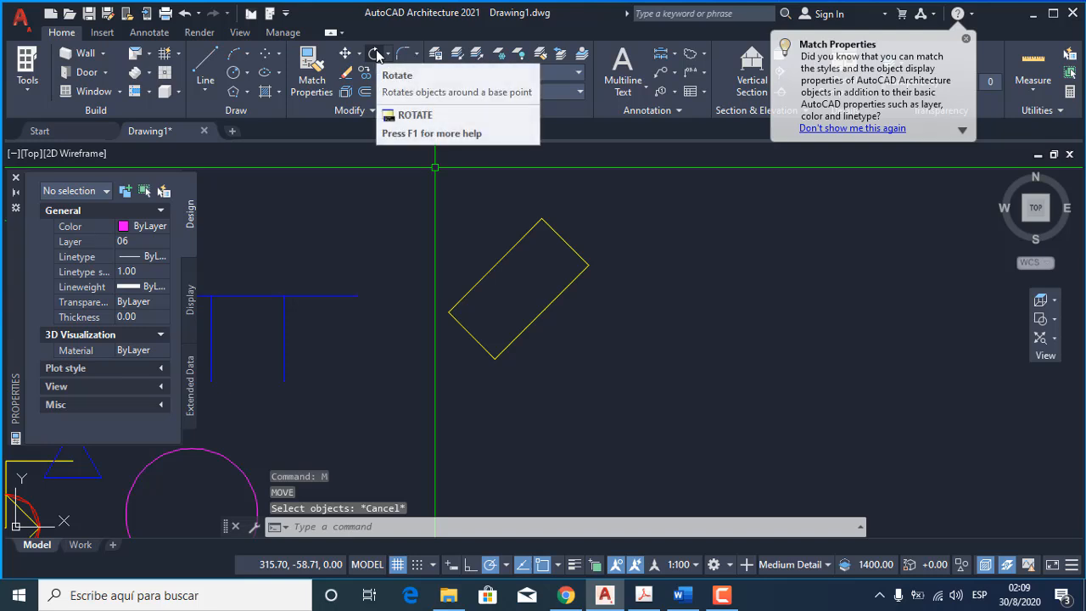
pyautogui.press('Escape')
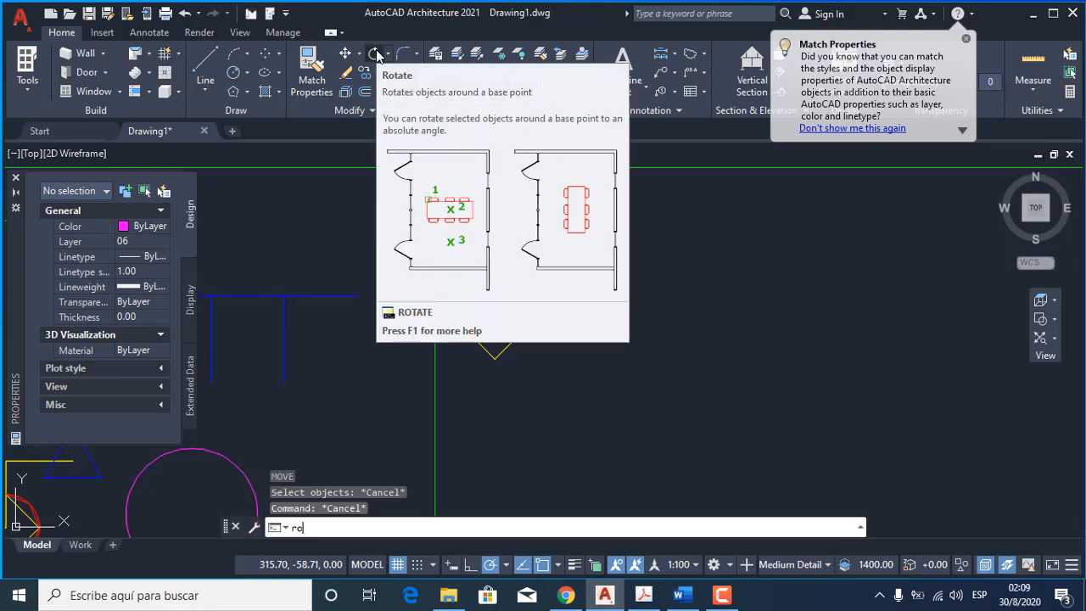
pyautogui.press('Return')
pyautogui.press('Escape')
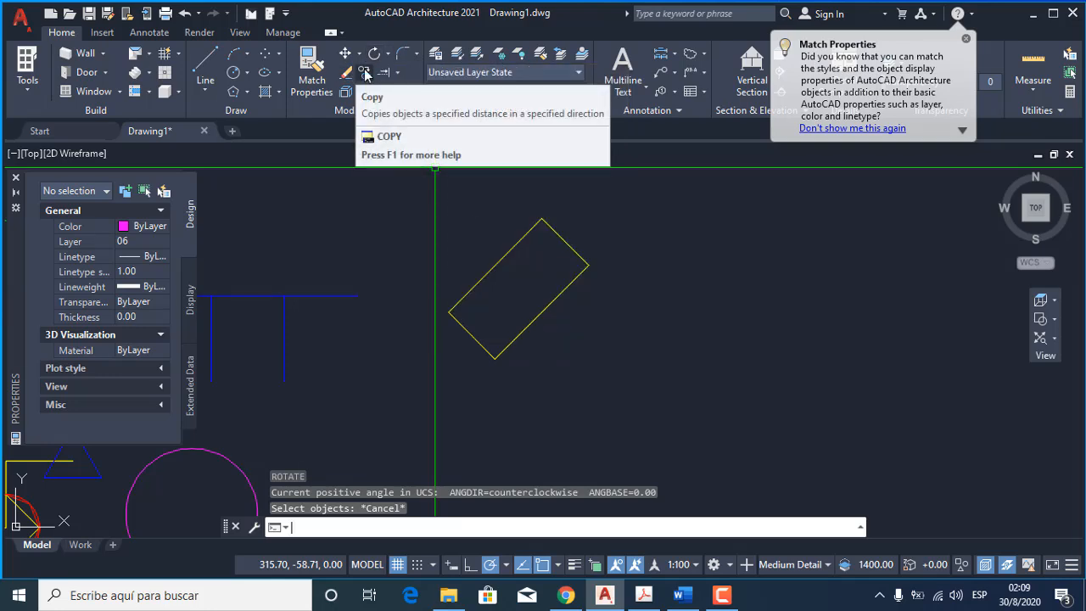
pyautogui.write('c')
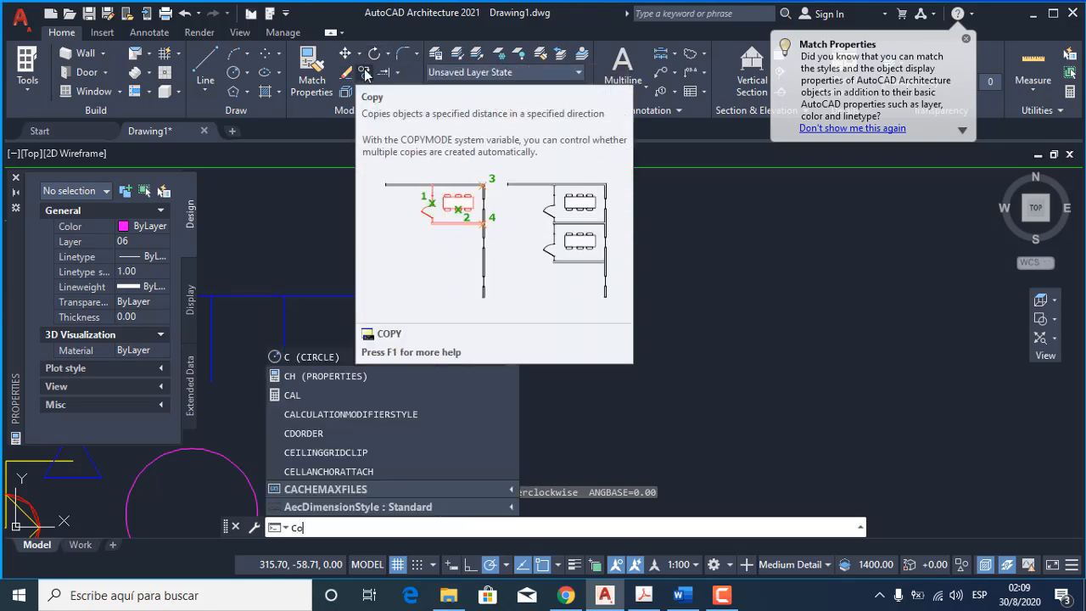
pyautogui.write('o')
pyautogui.press('Escape')
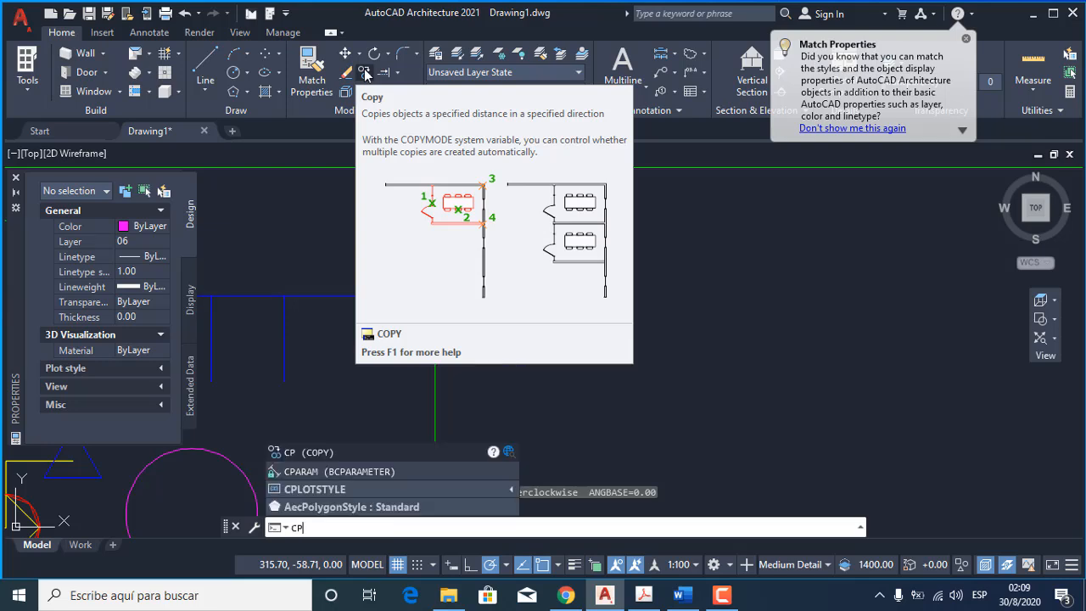
pyautogui.press('Escape')
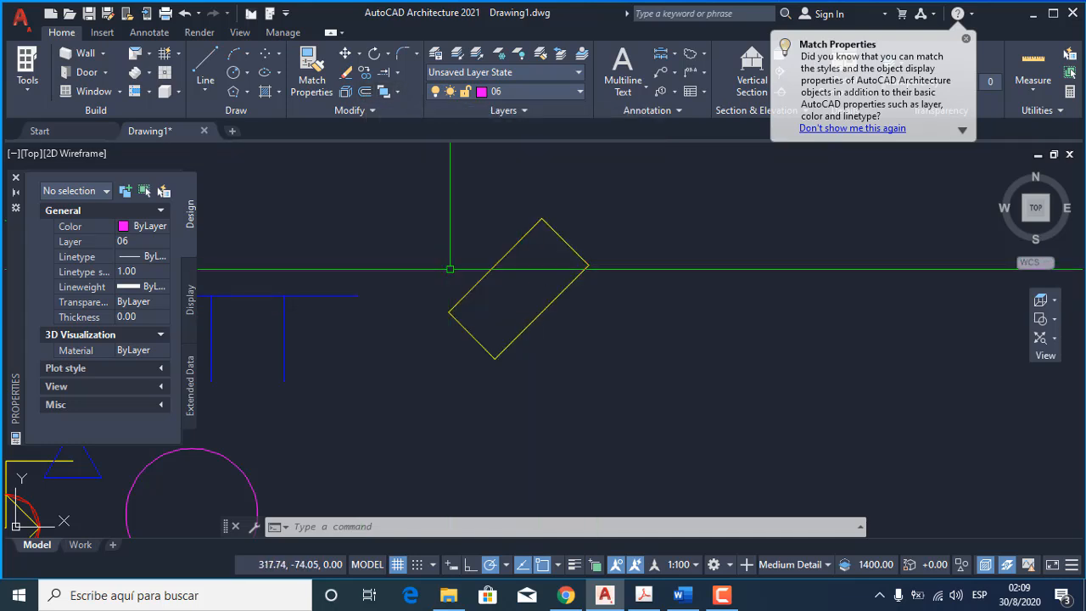
# Offset the rotated yellow rectangle 1 unit inward.
pyautogui.scroll(-2, 475, 274)
pyautogui.scroll(4, 487, 272)
pyautogui.click(485, 257)
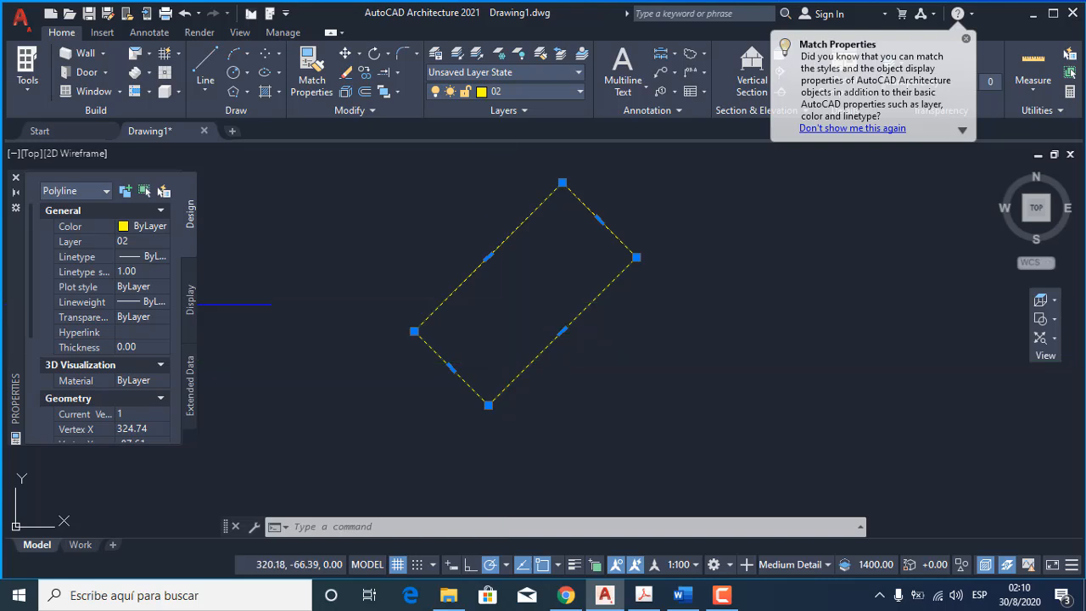
pyautogui.press('Escape')
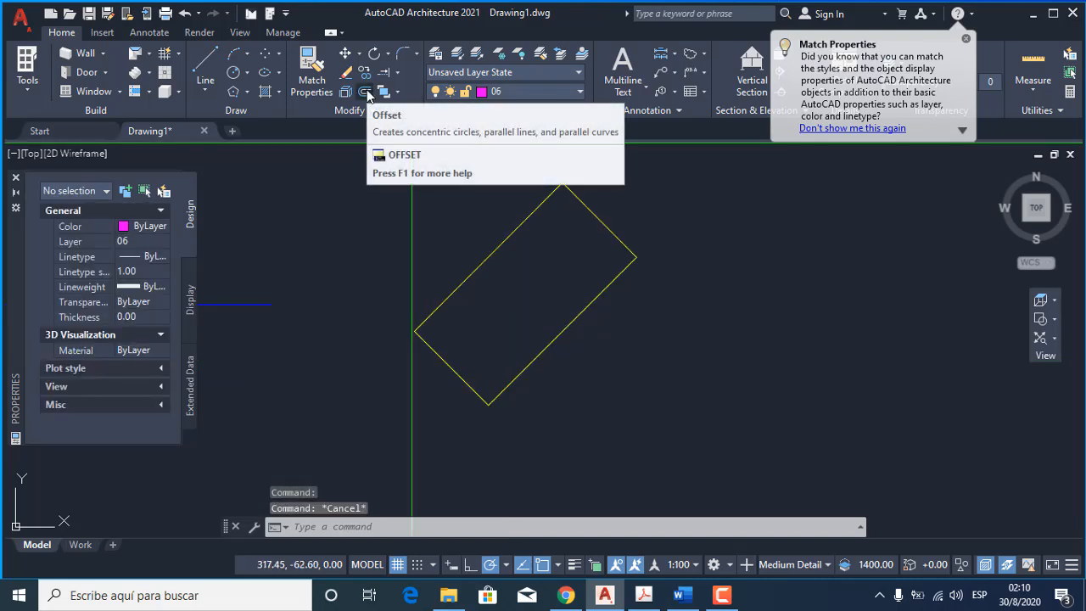
pyautogui.click(367, 94)
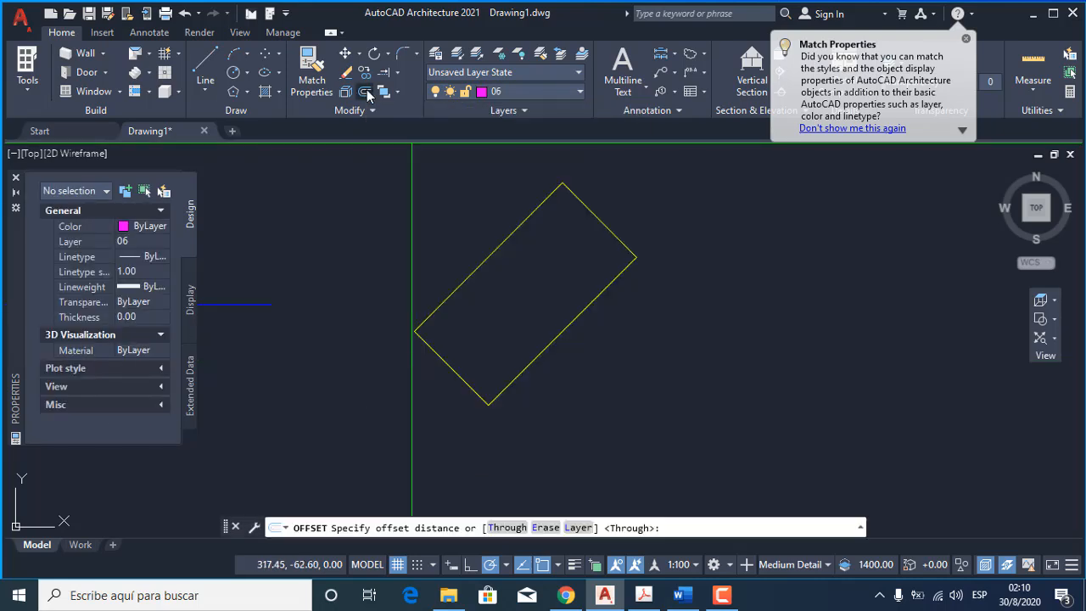
pyautogui.press('Escape')
pyautogui.write('o')
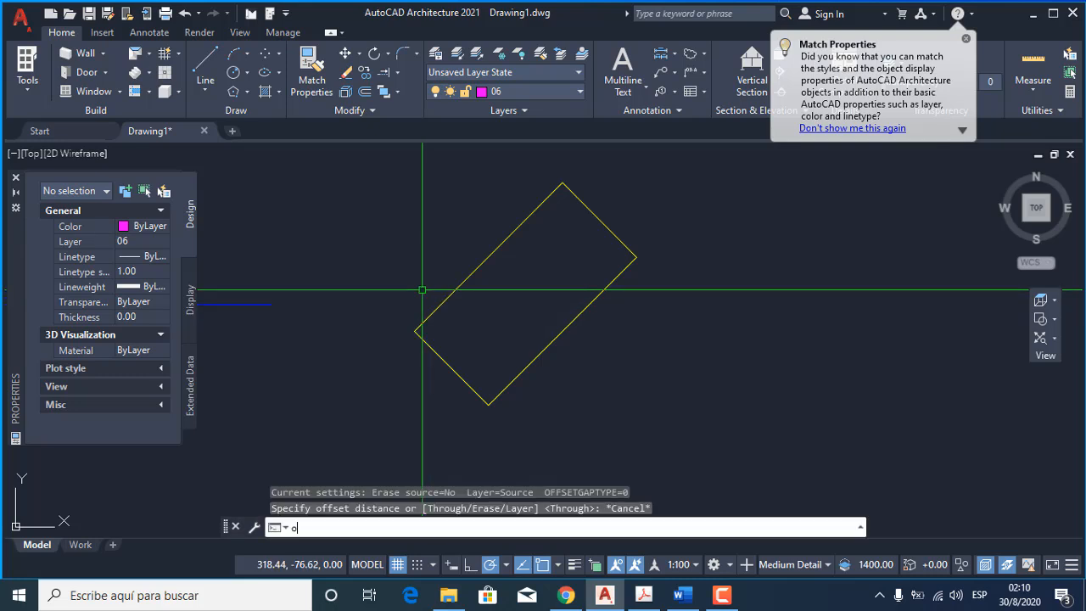
pyautogui.press('Return')
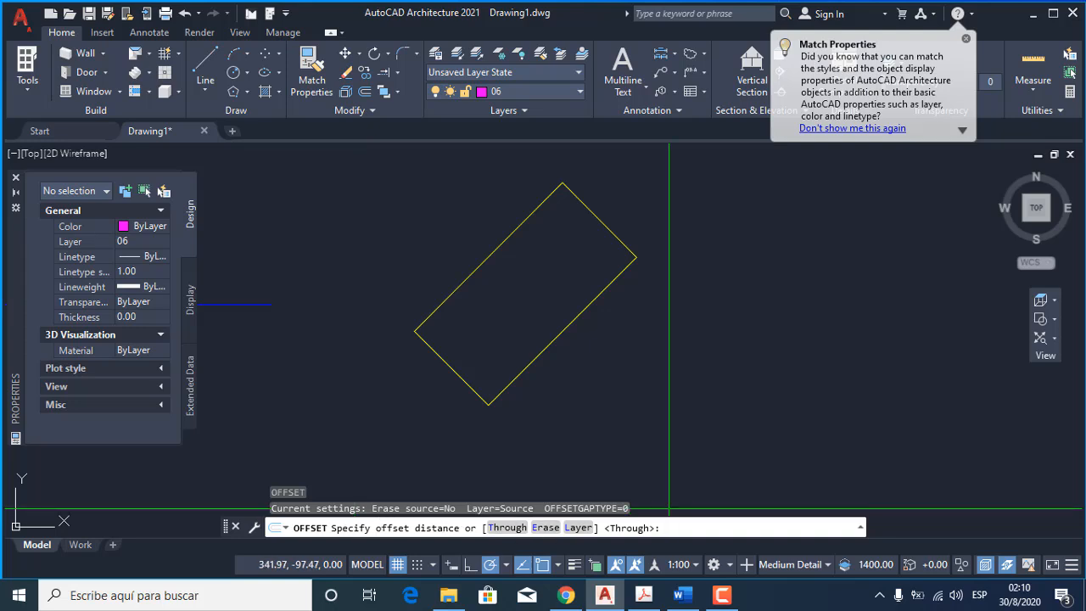
pyautogui.write('1')
pyautogui.press('Return')
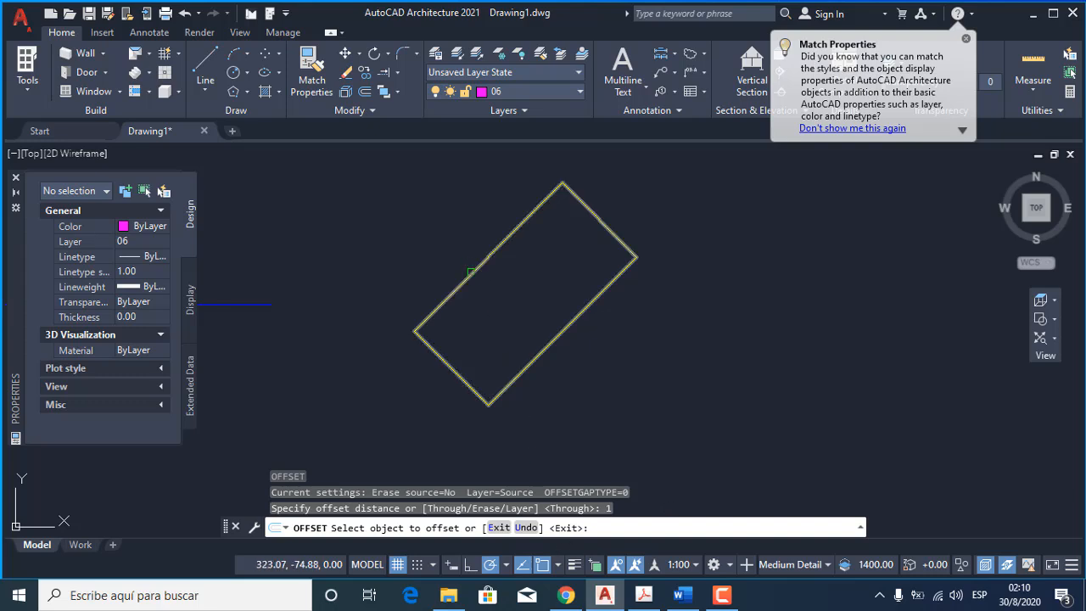
pyautogui.click(472, 264)
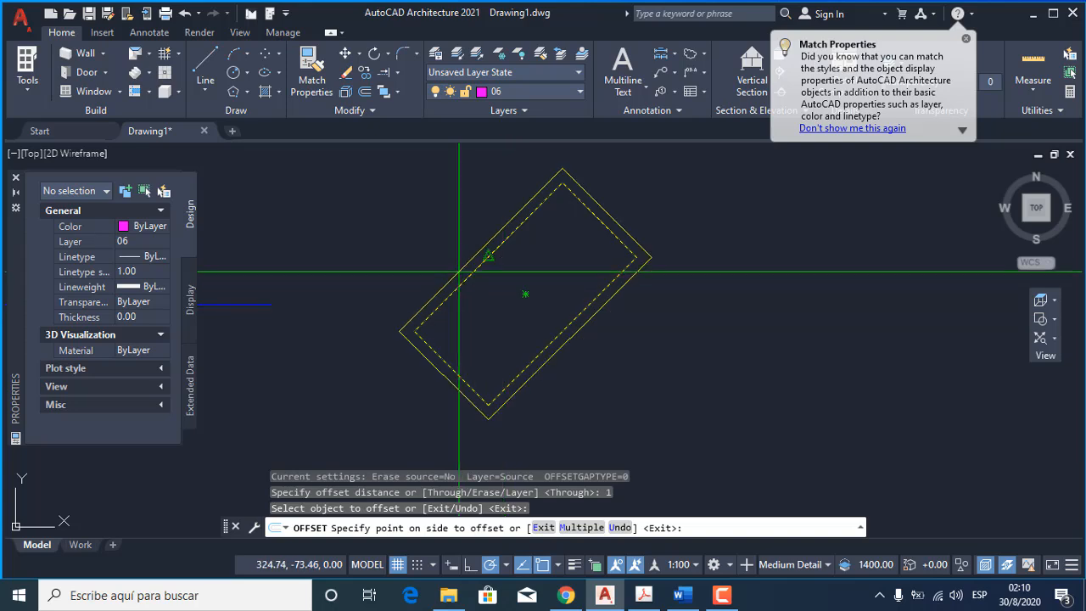
pyautogui.click(472, 320)
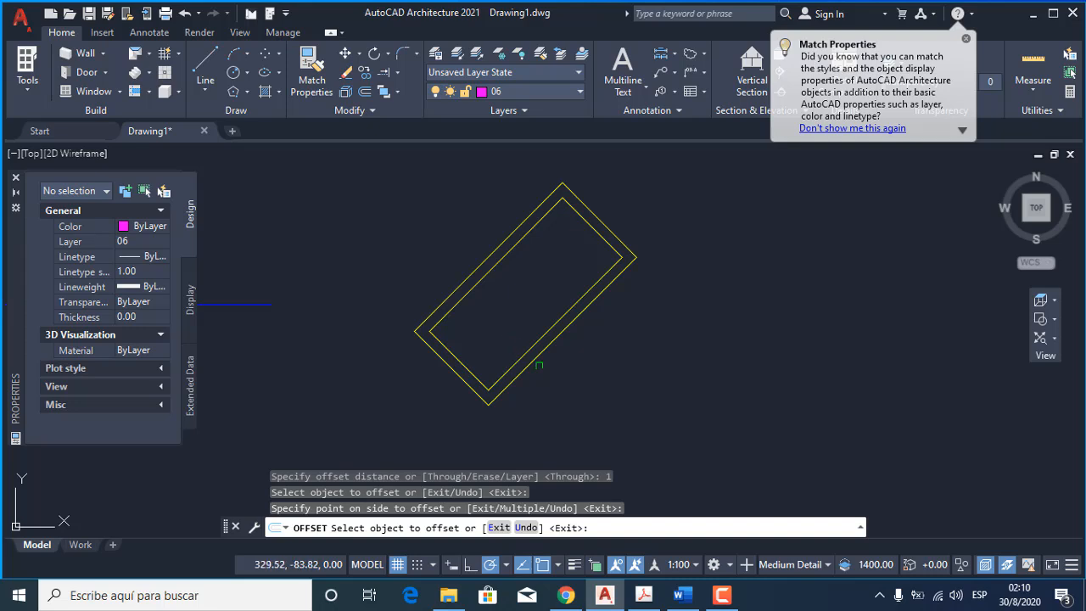
pyautogui.press('Return')
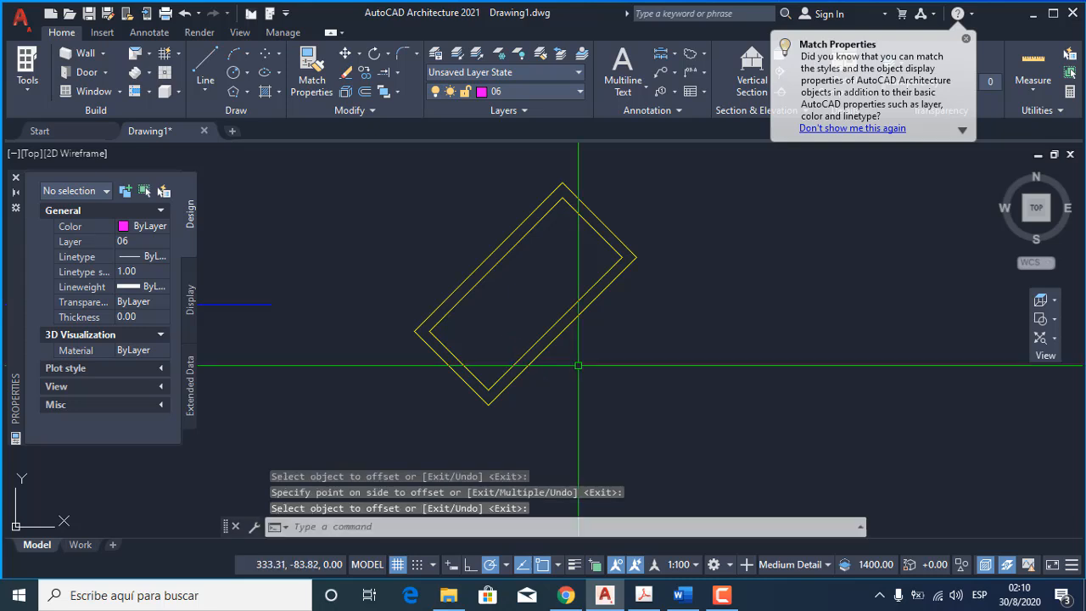
# Offset the right vertical blue line 0.5 units to the right four times, each time starting from the newest copy.
pyautogui.scroll(-4, 697, 356)
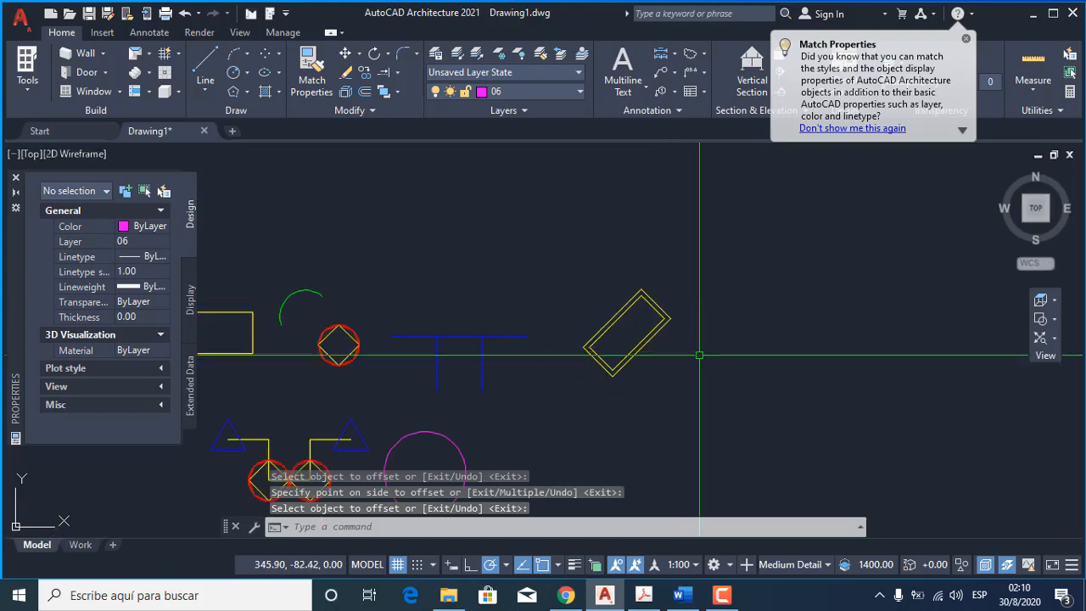
pyautogui.scroll(2, 629, 364)
pyautogui.scroll(3, 628, 364)
pyautogui.scroll(-4, 472, 359)
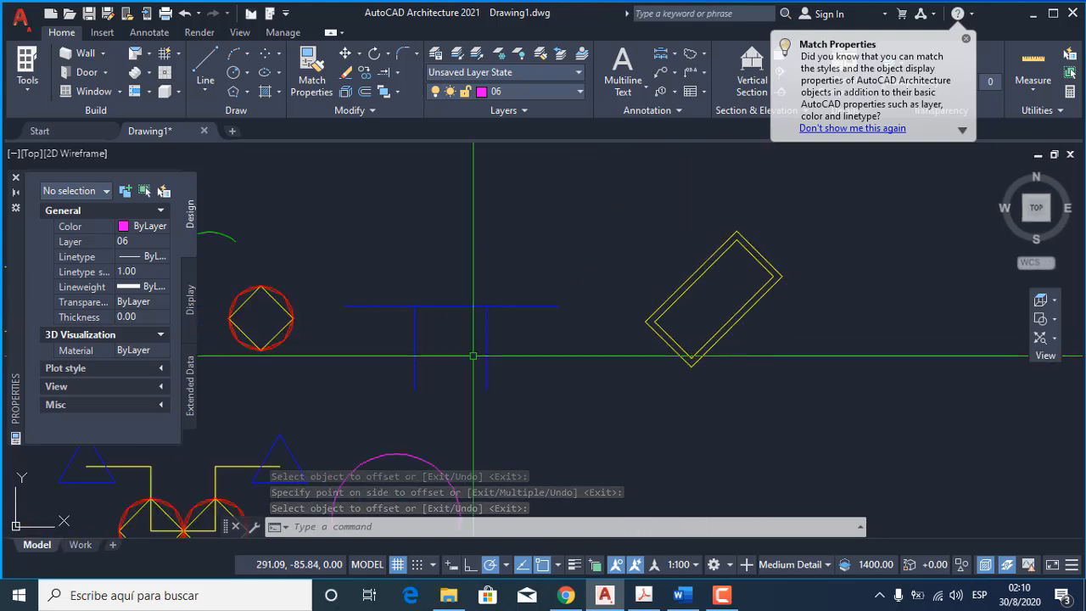
pyautogui.scroll(3, 429, 333)
pyautogui.scroll(2, 430, 334)
pyautogui.moveTo(433, 335); pyautogui.dragTo(546, 294, button='middle')
pyautogui.press('Return')
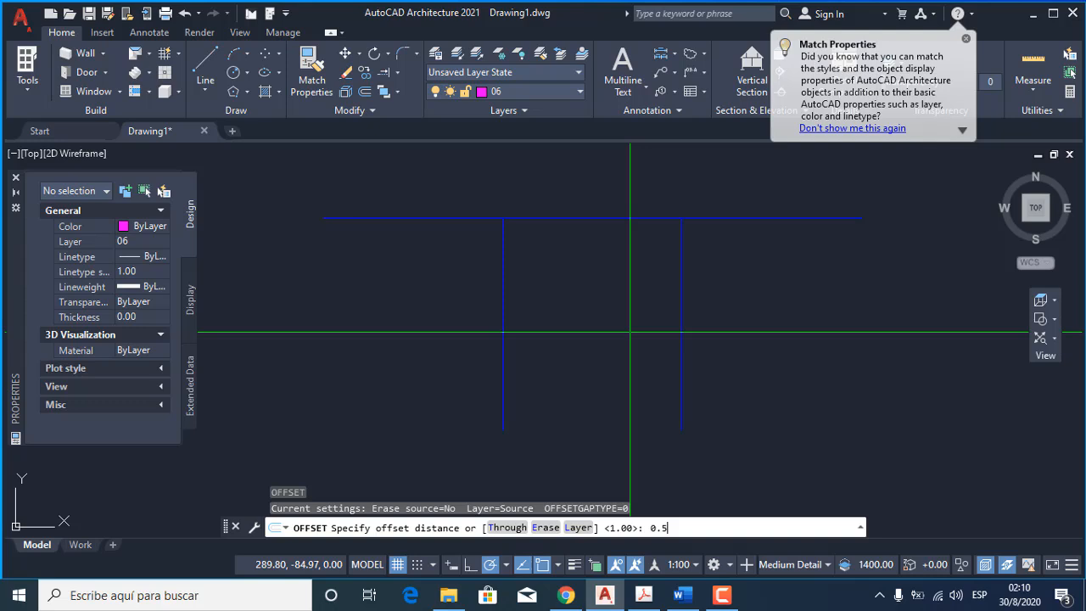
pyautogui.press('Return')
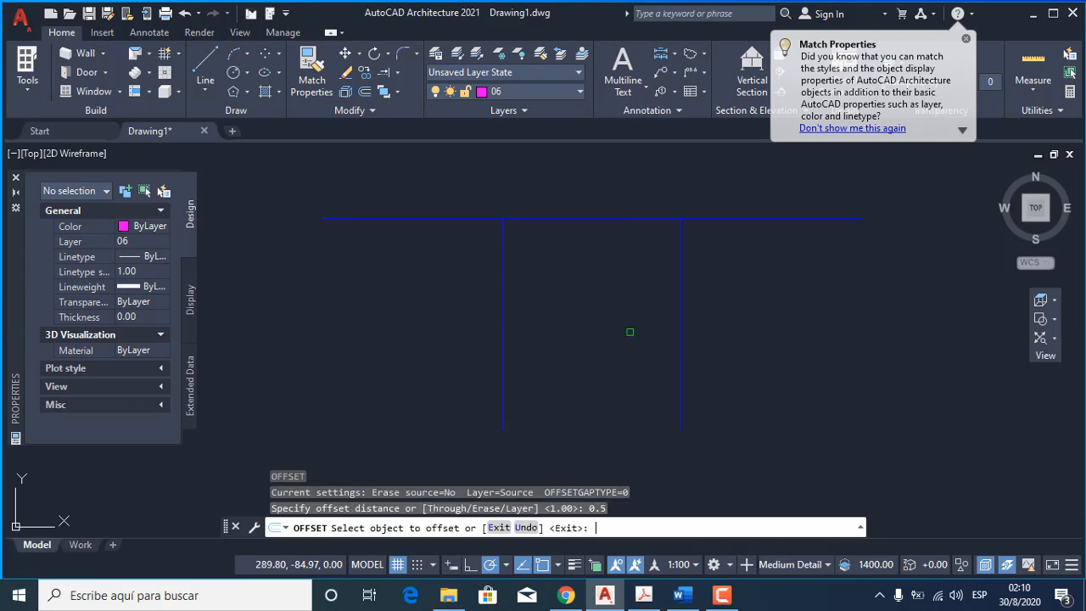
pyautogui.click(683, 363)
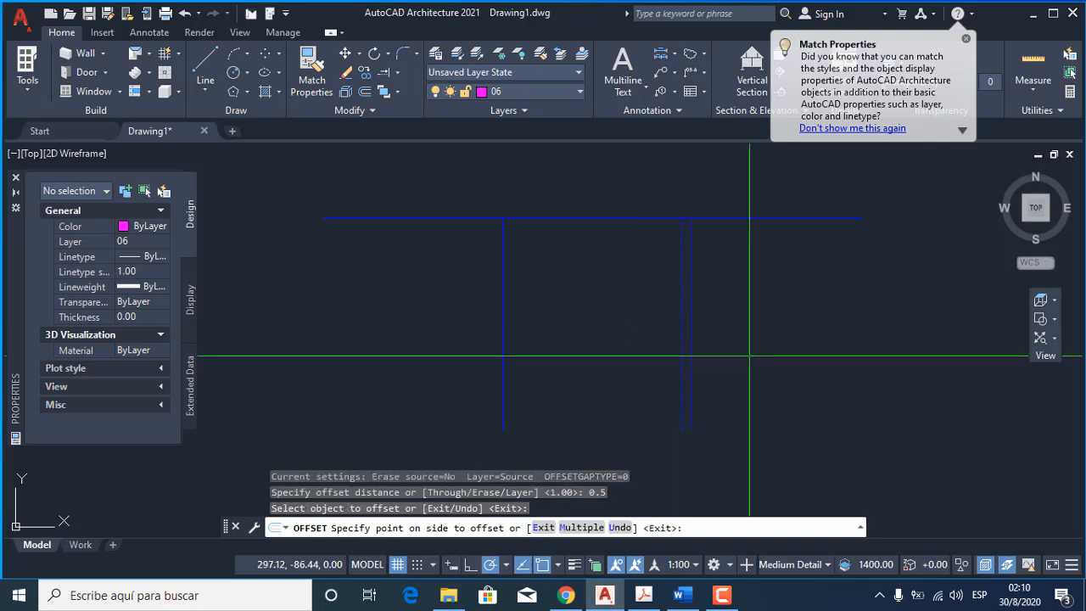
pyautogui.click(700, 360)
pyautogui.click(691, 356)
pyautogui.click(723, 359)
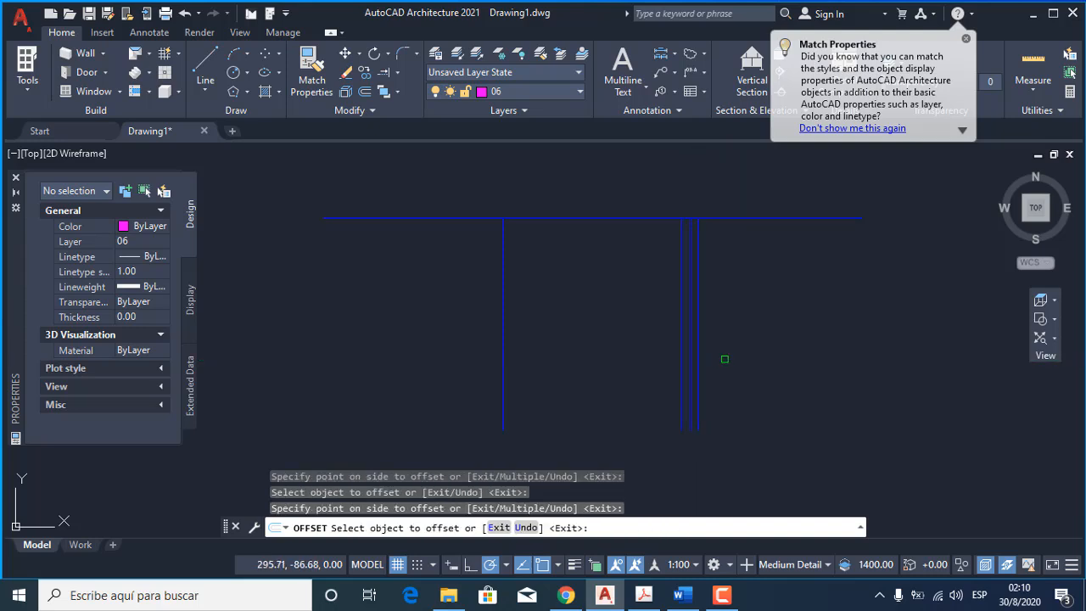
pyautogui.click(698, 360)
pyautogui.click(721, 358)
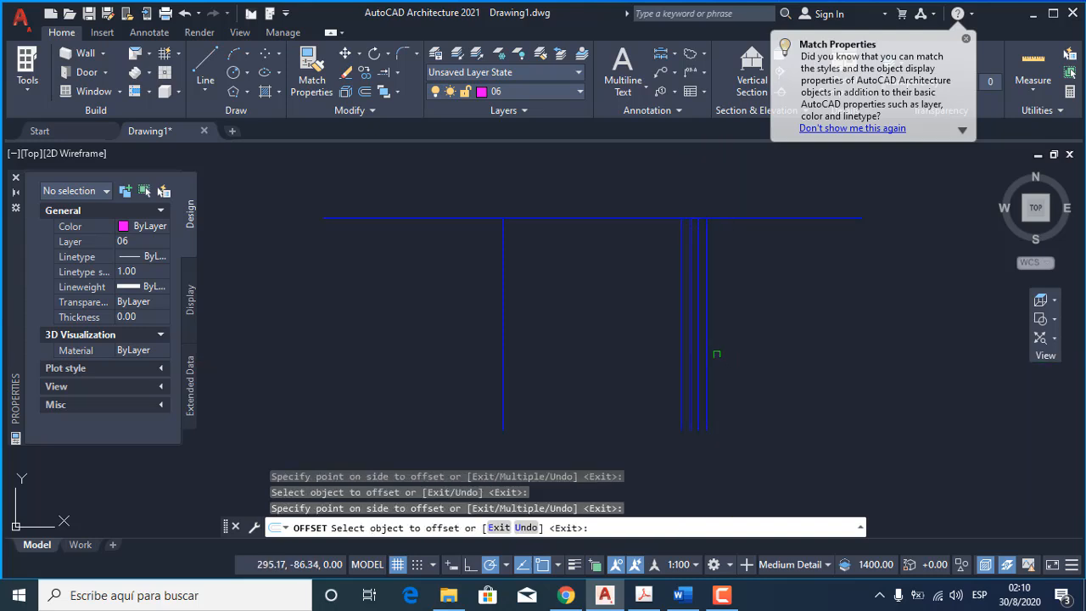
pyautogui.click(705, 356)
pyautogui.click(738, 355)
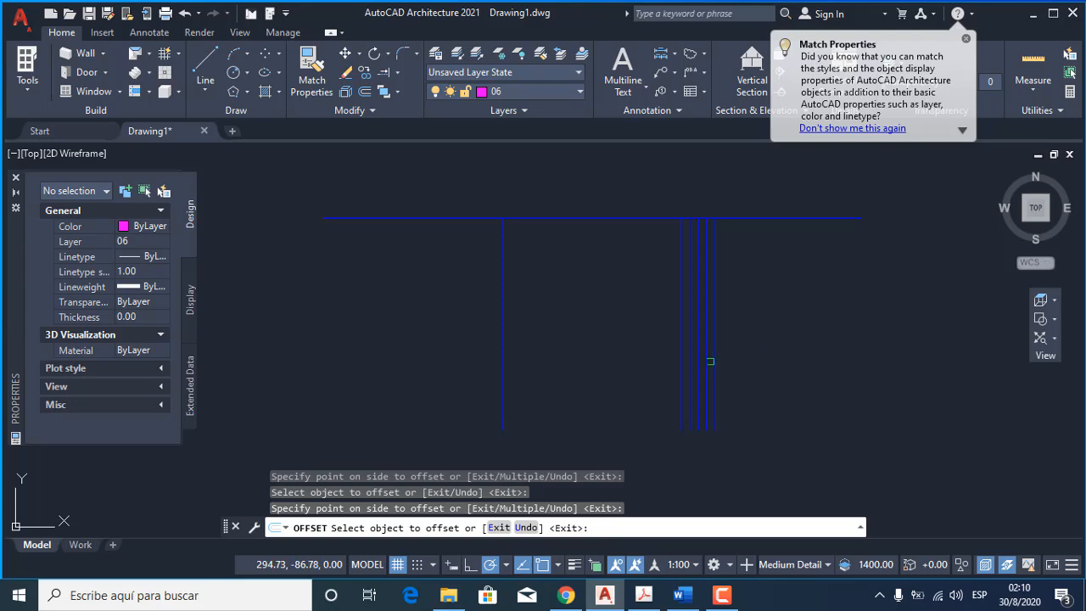
# Continue the row of vertical blue lines to the right at 0.5 spacing, using Offset's Multiple option on the last copy.
pyautogui.click(714, 363)
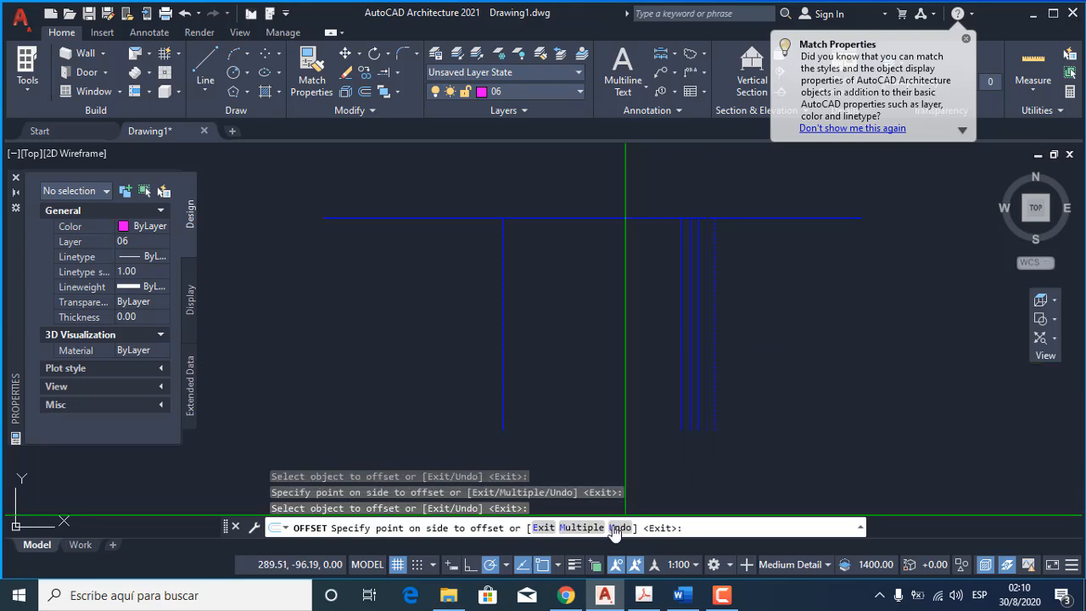
pyautogui.click(582, 528)
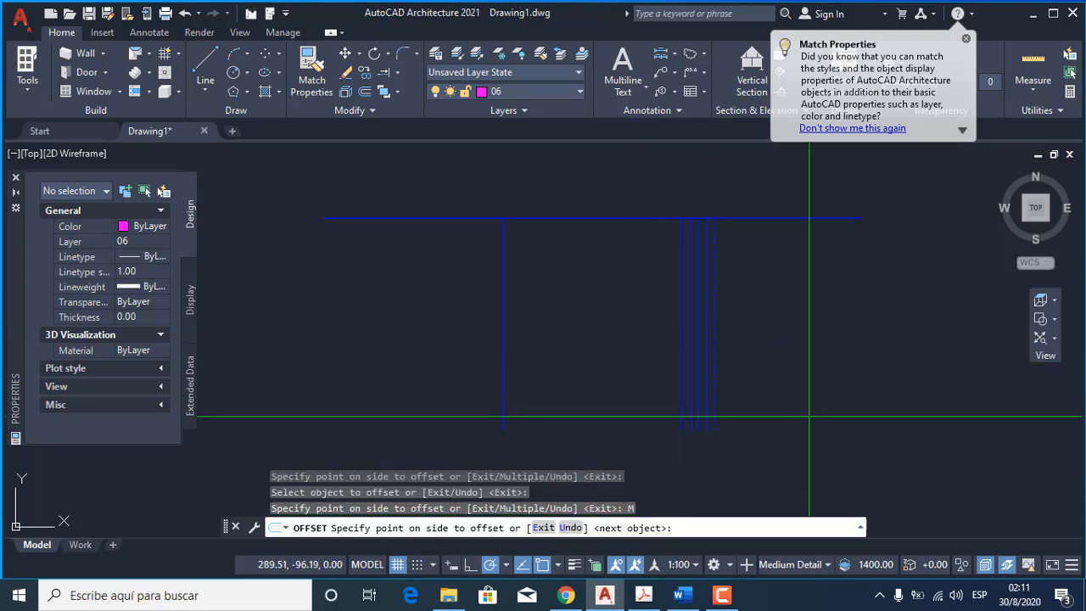
pyautogui.click(849, 391)
pyautogui.click(850, 391)
pyautogui.click(849, 392)
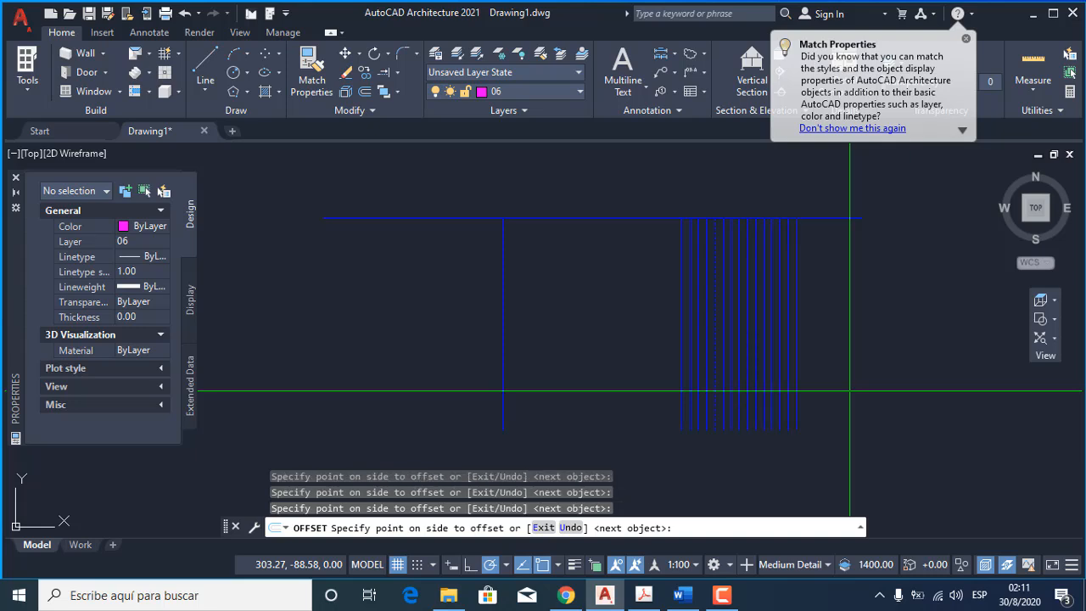
pyautogui.click(849, 365)
pyautogui.press('Return')
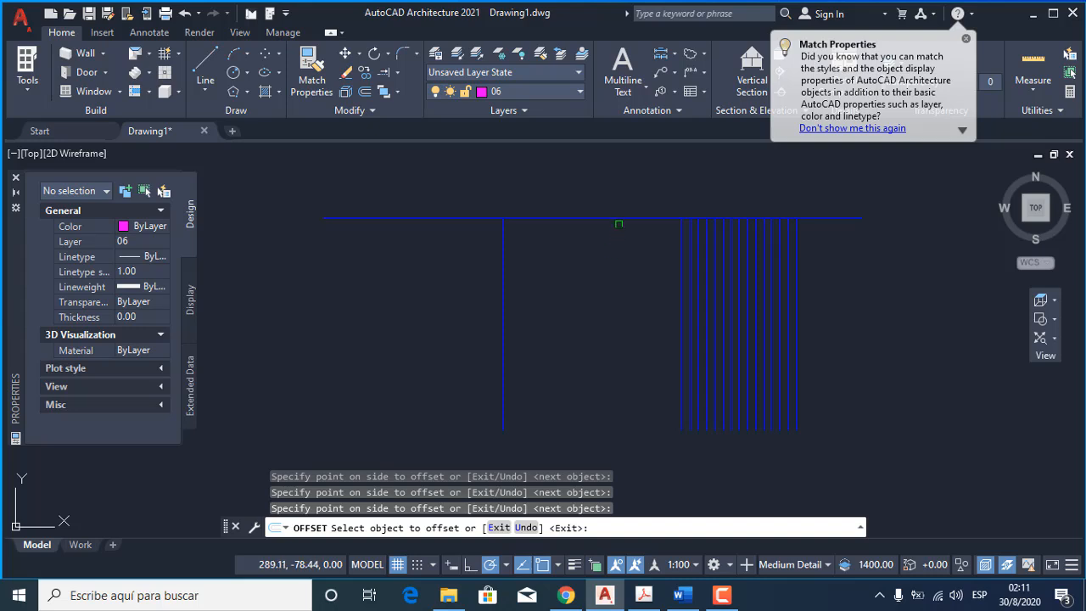
# Offset the horizontal blue line 0.5 units downward, then offset that copy downward by the same distance.
pyautogui.click(619, 219)
pyautogui.click(599, 241)
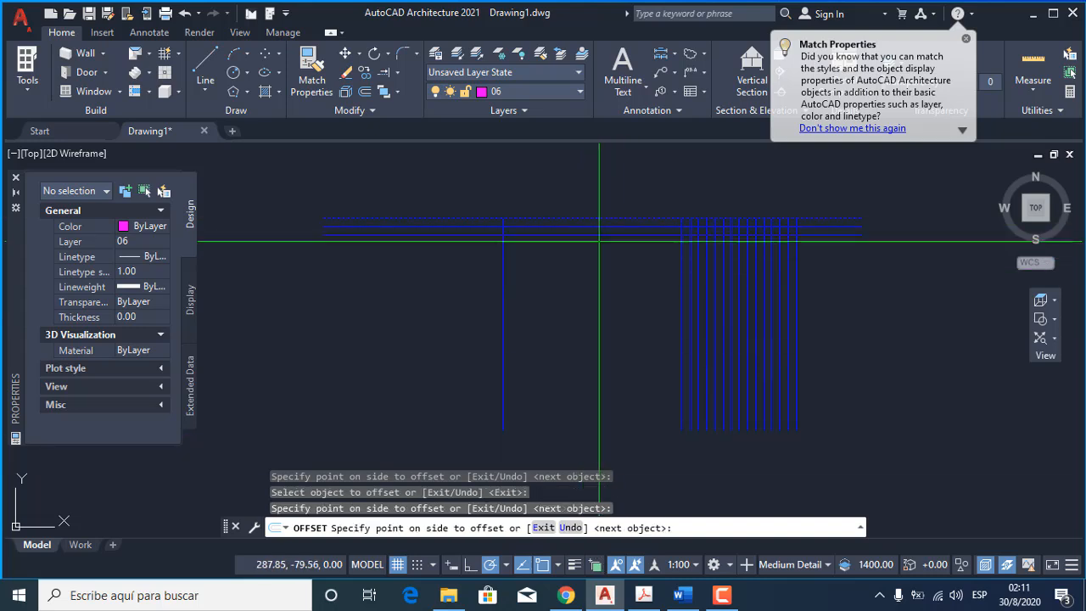
pyautogui.click(600, 244)
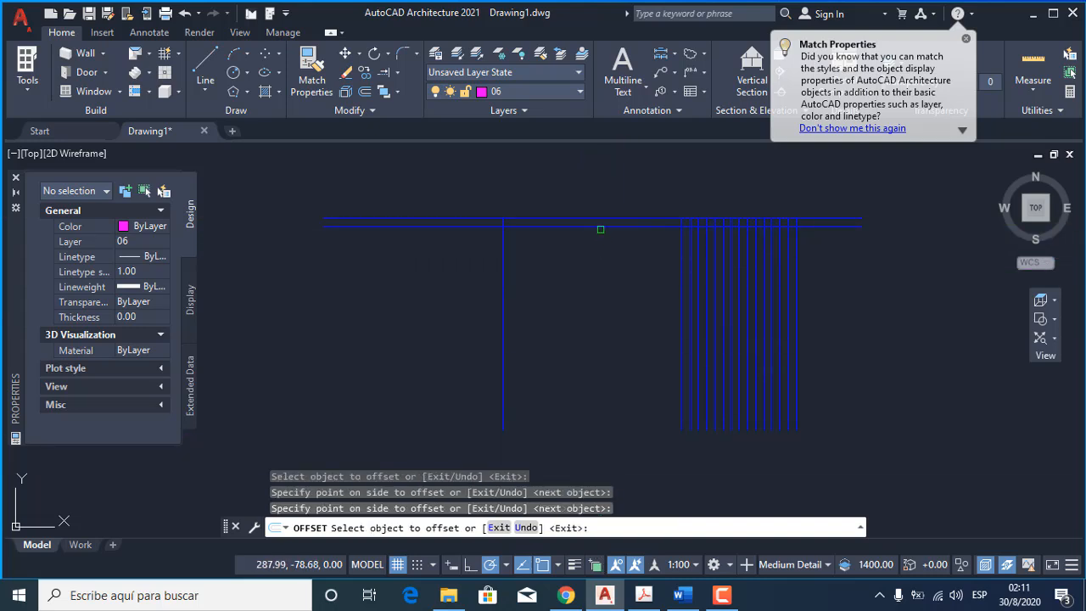
pyautogui.click(600, 229)
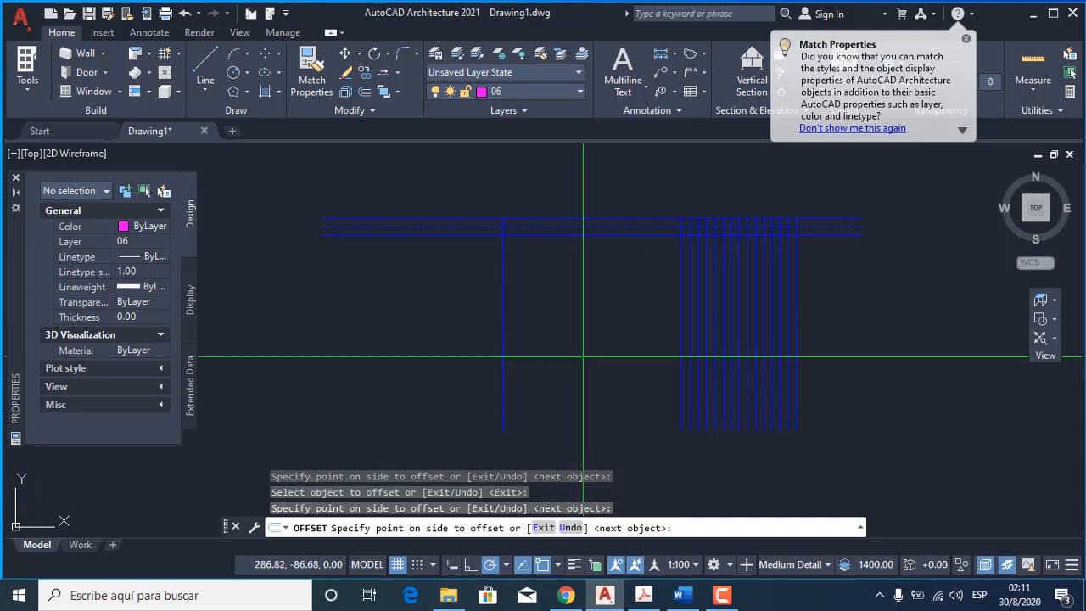
pyautogui.press('Escape')
# Offset the lowest horizontal blue line repeatedly downward at 0.5 spacing with the Multiple option.
pyautogui.press('Return')
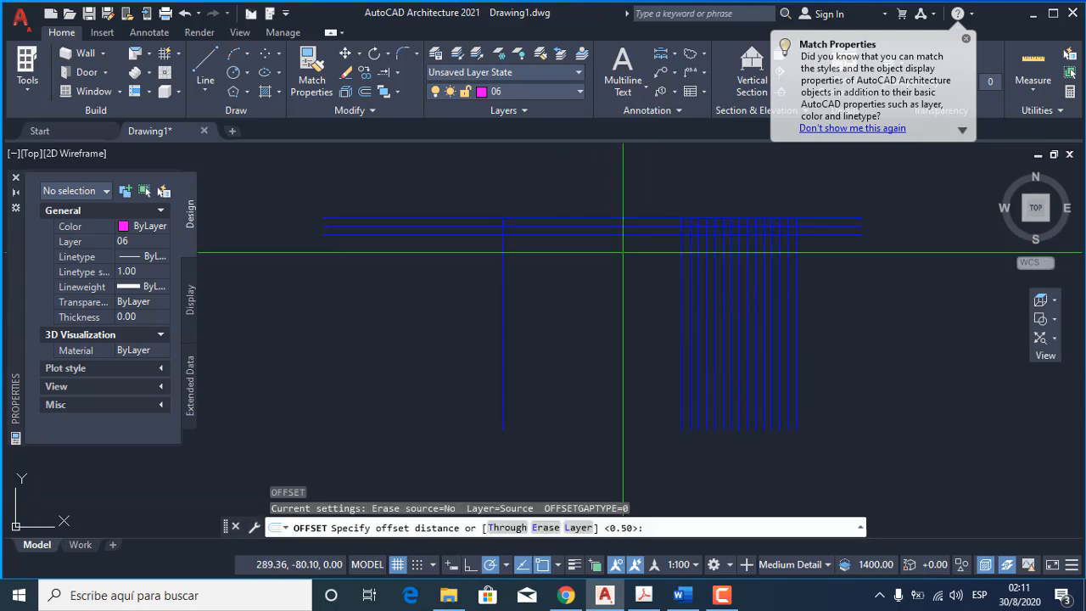
pyautogui.press('Return')
pyautogui.click(622, 235)
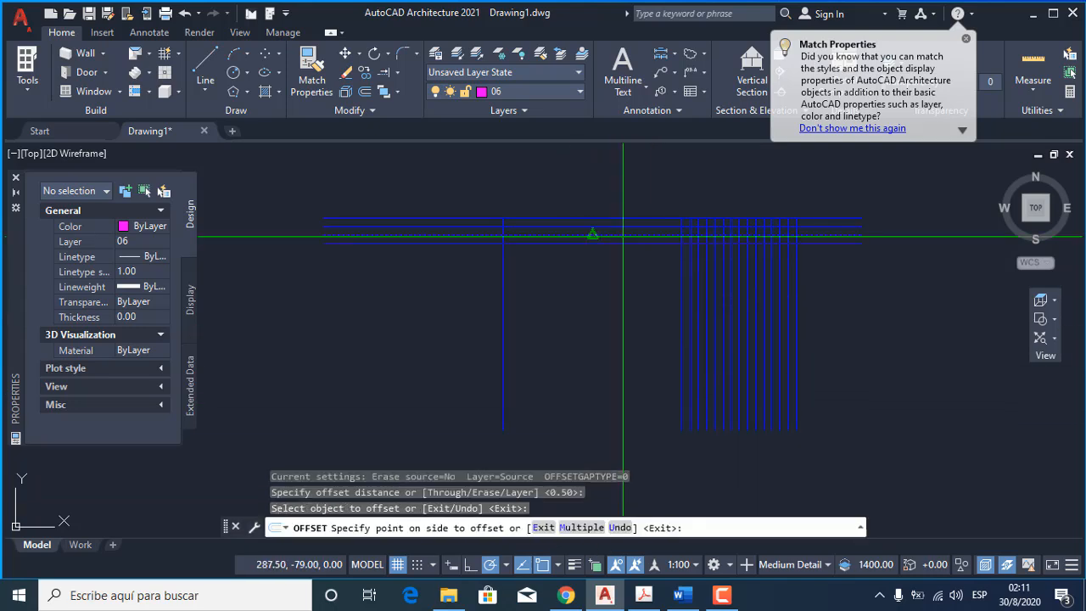
pyautogui.click(582, 528)
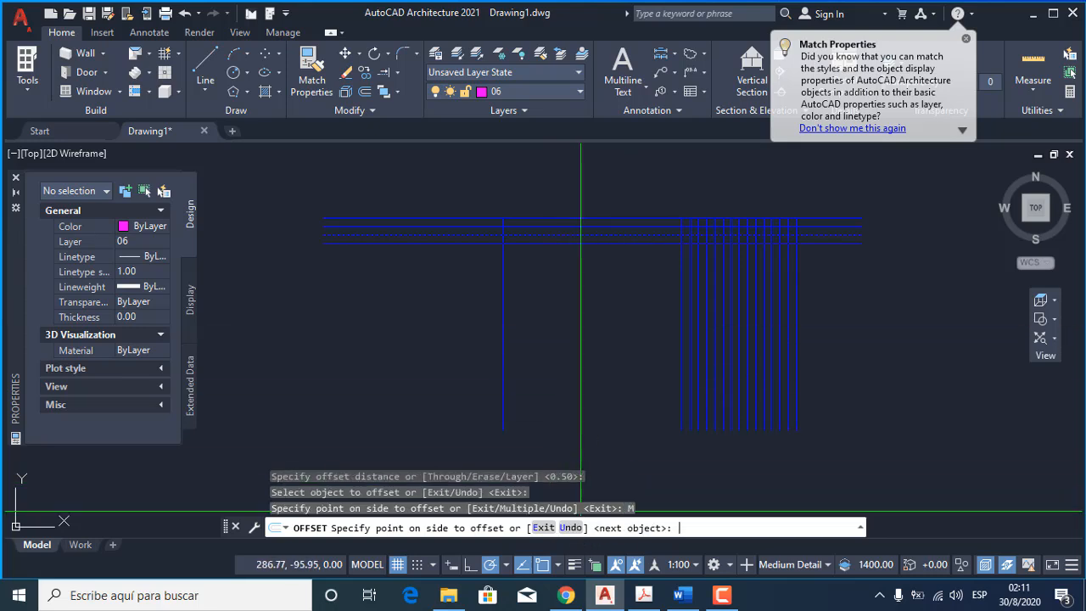
pyautogui.click(587, 394)
pyautogui.click(589, 393)
pyautogui.click(589, 394)
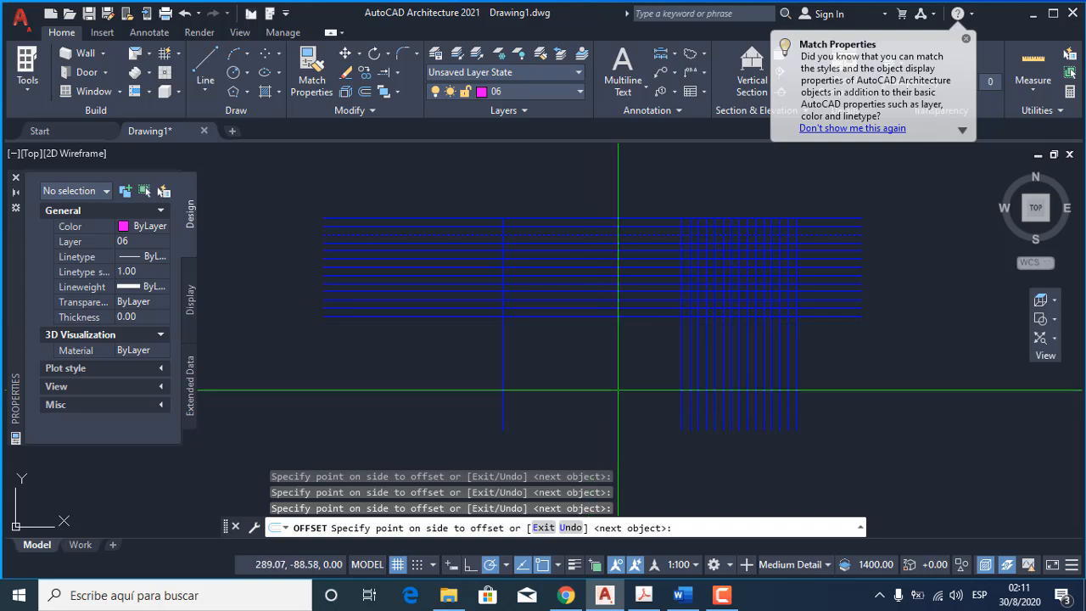
pyautogui.press('Return')
pyautogui.press('Escape')
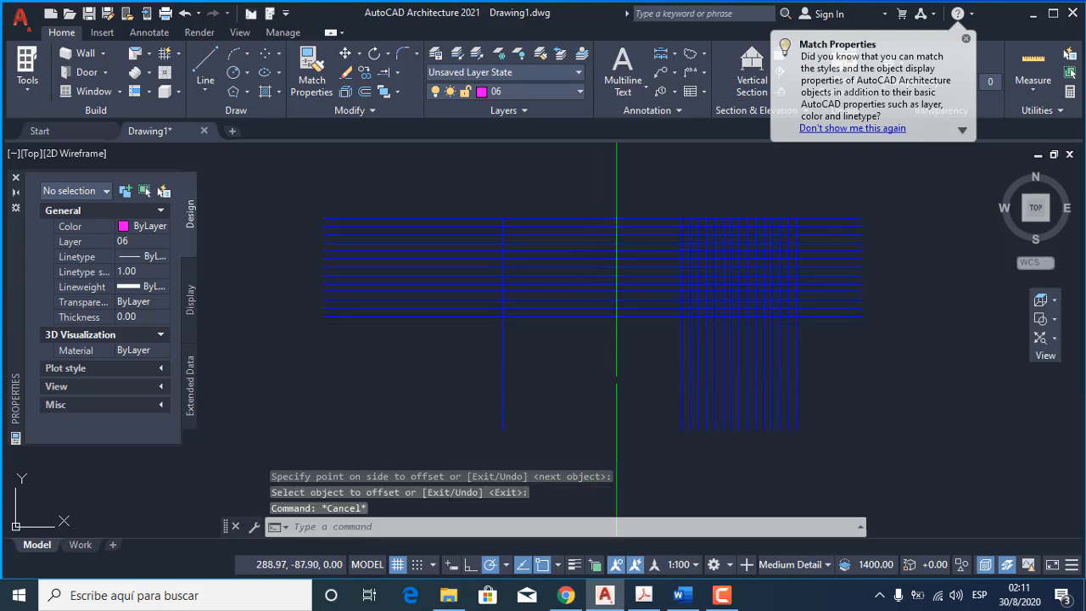
# Trim the crossing blue lines with fences so only the square grid at their intersection is left.
pyautogui.moveTo(822, 312); pyautogui.dragTo(608, 335, button='middle')
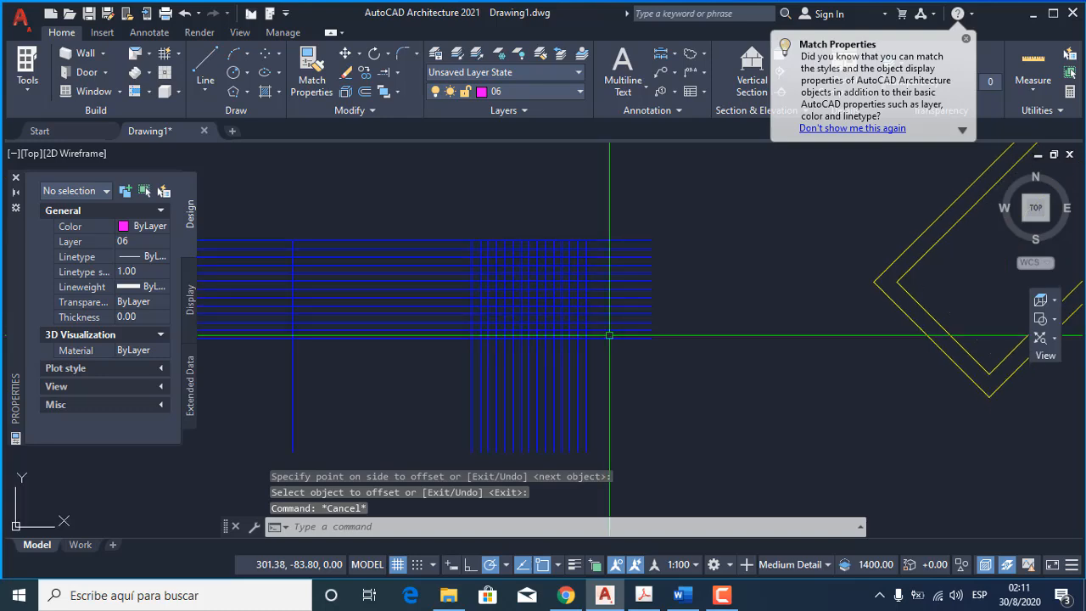
pyautogui.scroll(-5, 744, 343)
pyautogui.scroll(8, 745, 341)
pyautogui.scroll(-5, 696, 382)
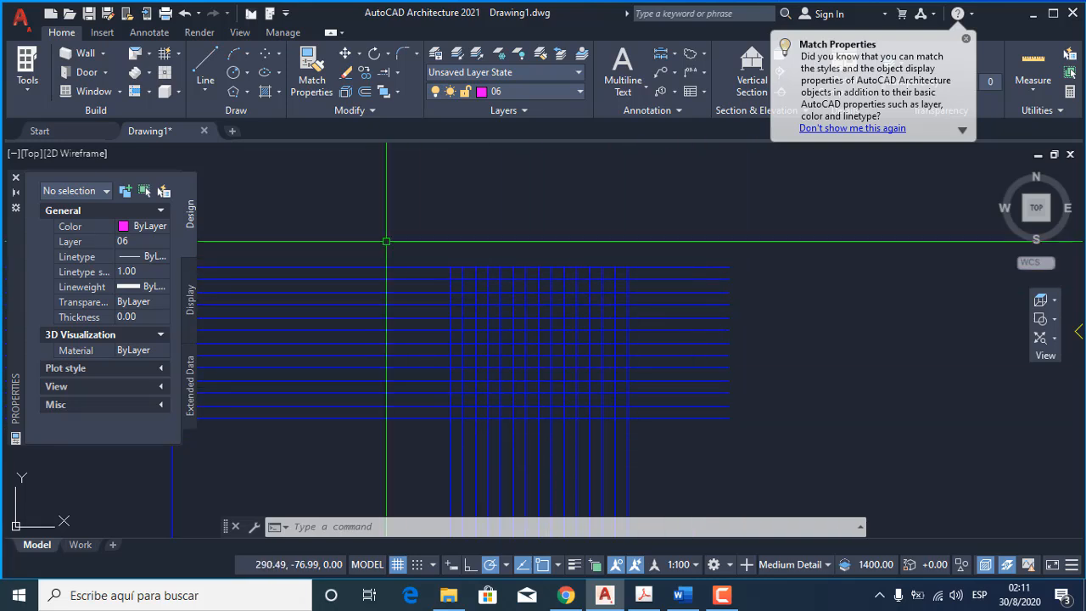
pyautogui.click(398, 73)
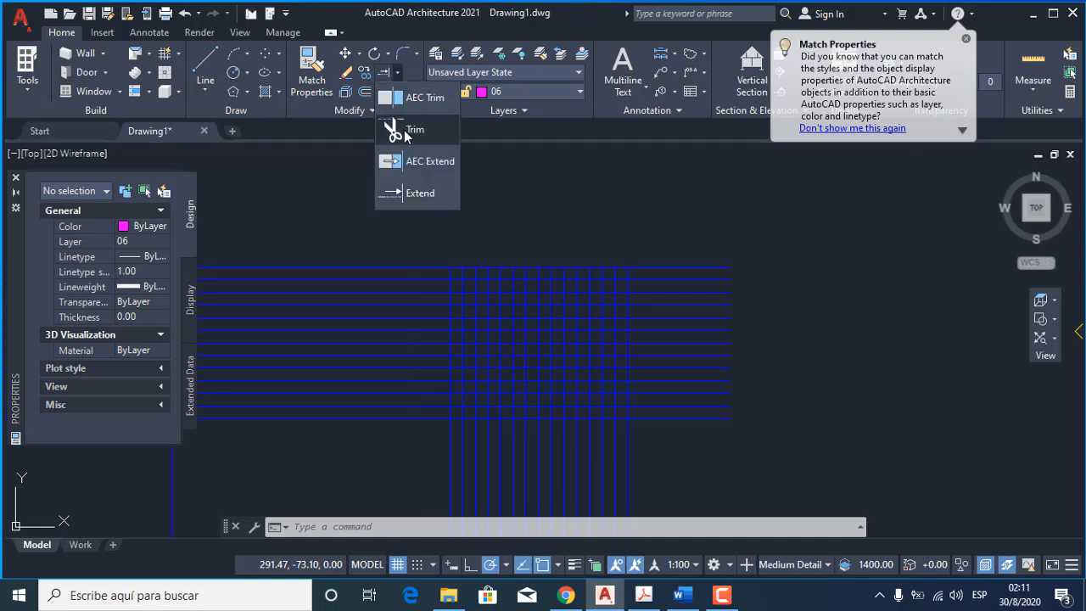
pyautogui.click(680, 201)
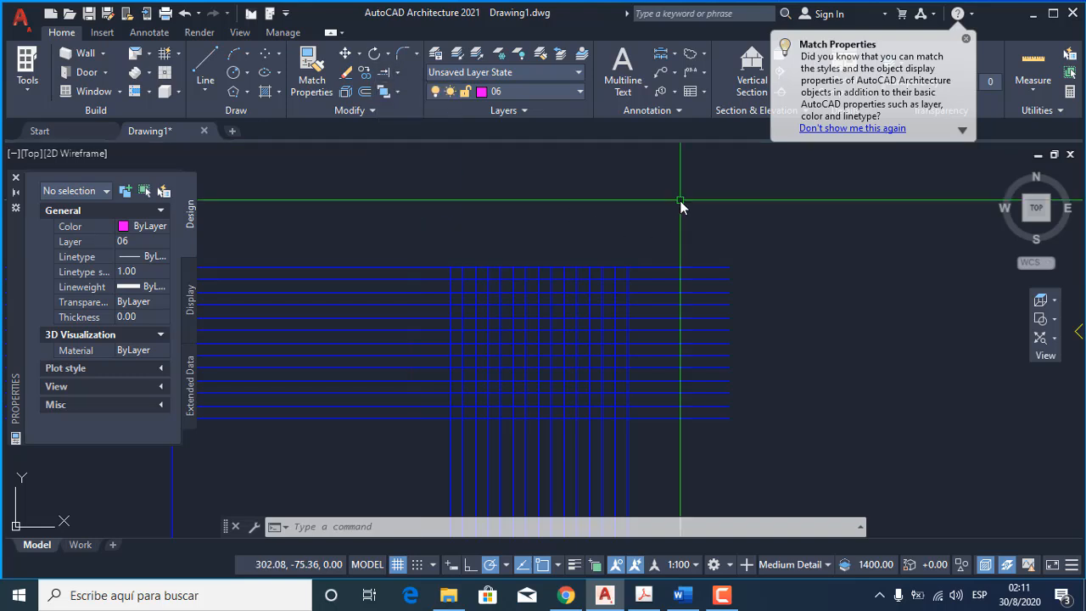
pyautogui.write('tr')
pyautogui.press('Return')
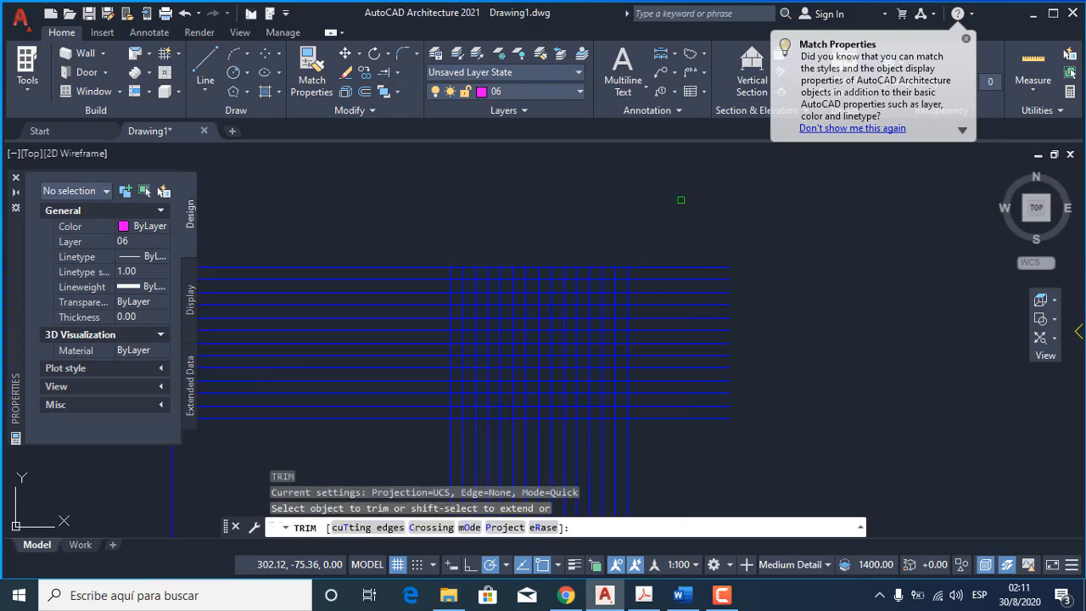
pyautogui.moveTo(743, 442)
pyautogui.mouseDown()
pyautogui.moveTo(689, 315)
pyautogui.moveTo(689, 236)
pyautogui.mouseUp()
pyautogui.moveTo(662, 437)
pyautogui.mouseDown()
pyautogui.moveTo(498, 447)
pyautogui.moveTo(418, 435)
pyautogui.moveTo(399, 212)
pyautogui.mouseUp()
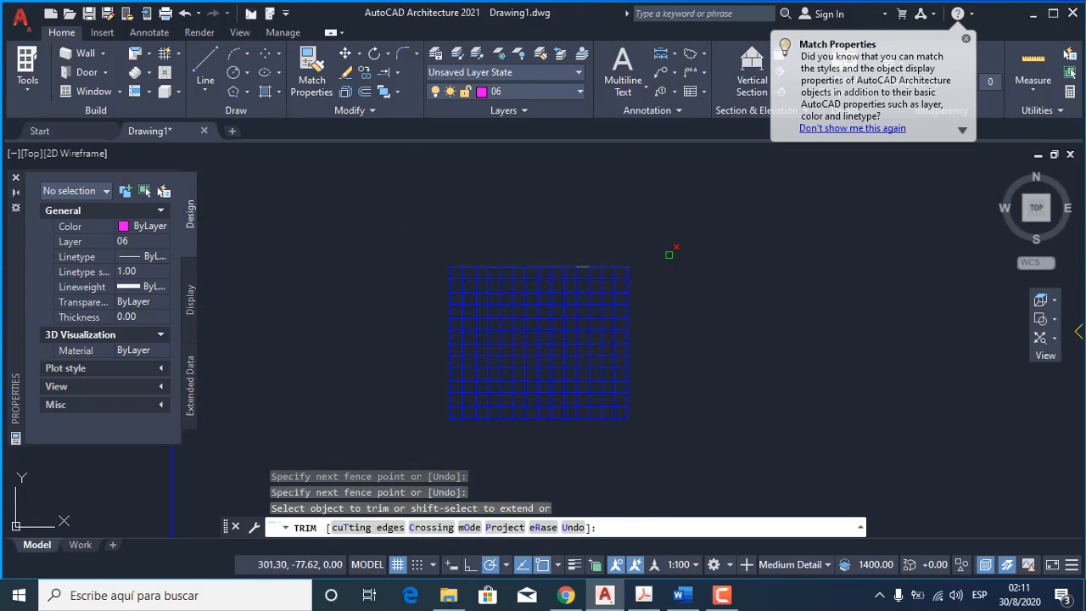
pyautogui.press('Return')
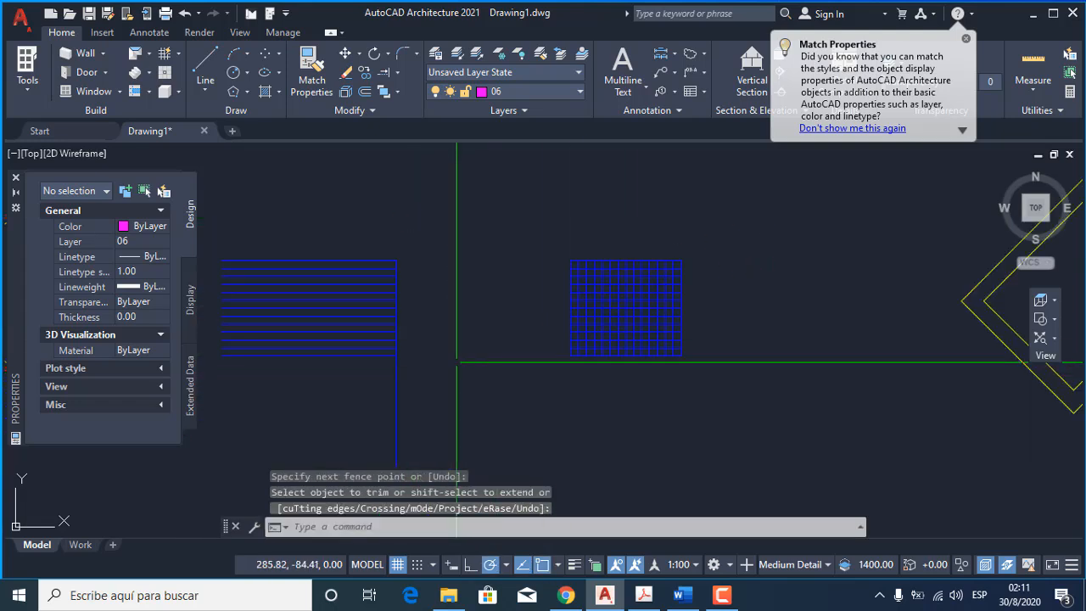
# Trim the part of the left vertical blue line that hangs below the lowest horizontal line.
pyautogui.moveTo(593, 362); pyautogui.dragTo(715, 326, button='middle')
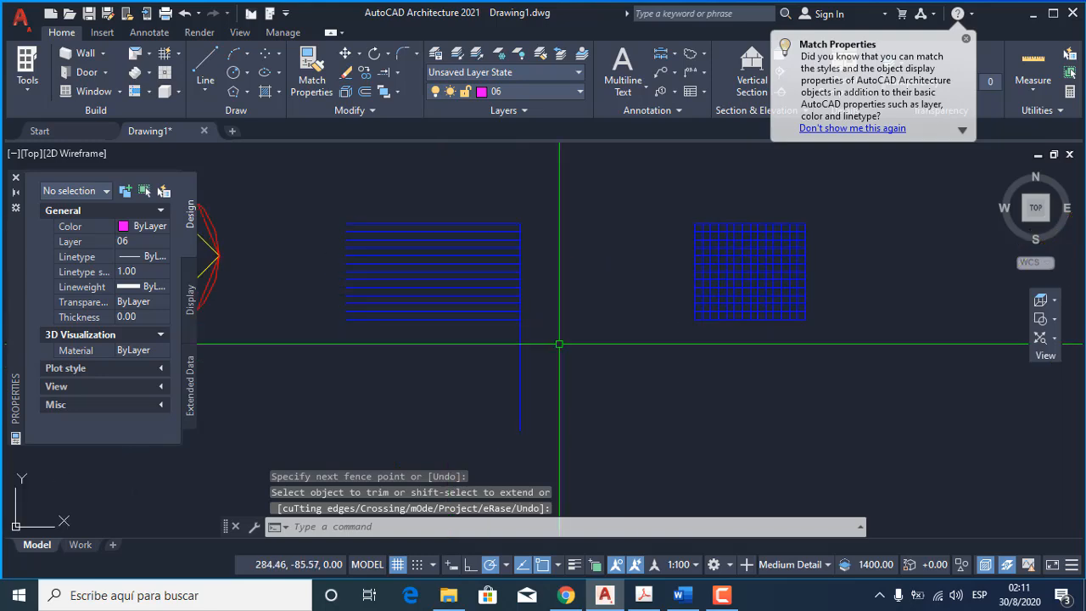
pyautogui.press('Return')
pyautogui.moveTo(548, 357)
pyautogui.mouseDown()
pyautogui.moveTo(461, 357)
pyautogui.moveTo(599, 388)
pyautogui.mouseUp()
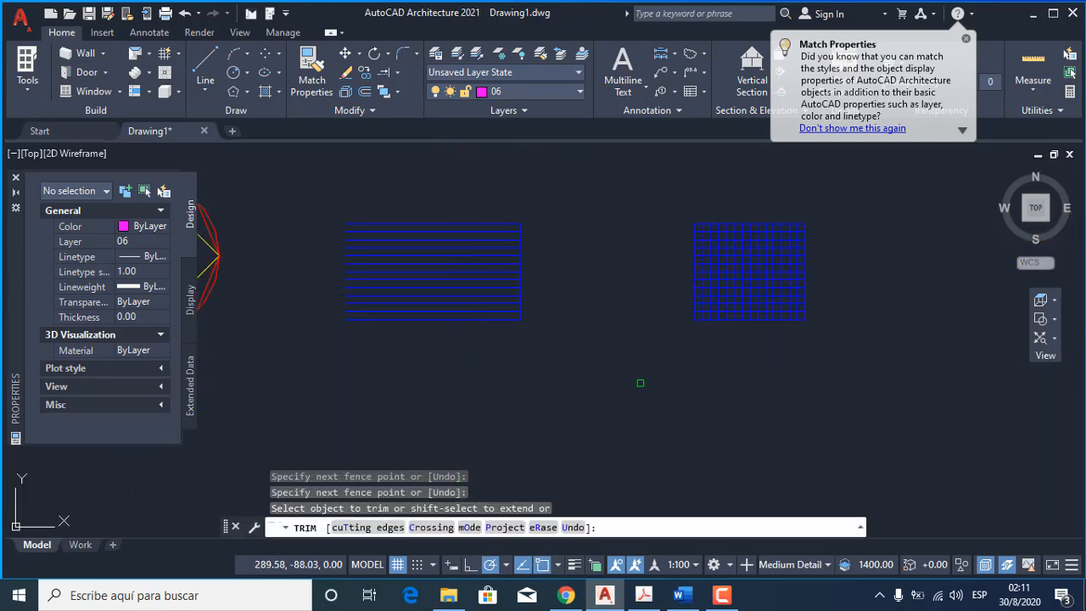
pyautogui.press('Return')
# Draw a vertical polyline about 3.8 units left of the horizontal blue lines, aligned with the ends of the top and bottom lines.
pyautogui.moveTo(453, 330); pyautogui.dragTo(632, 385, button='middle')
pyautogui.scroll(2, 607, 276)
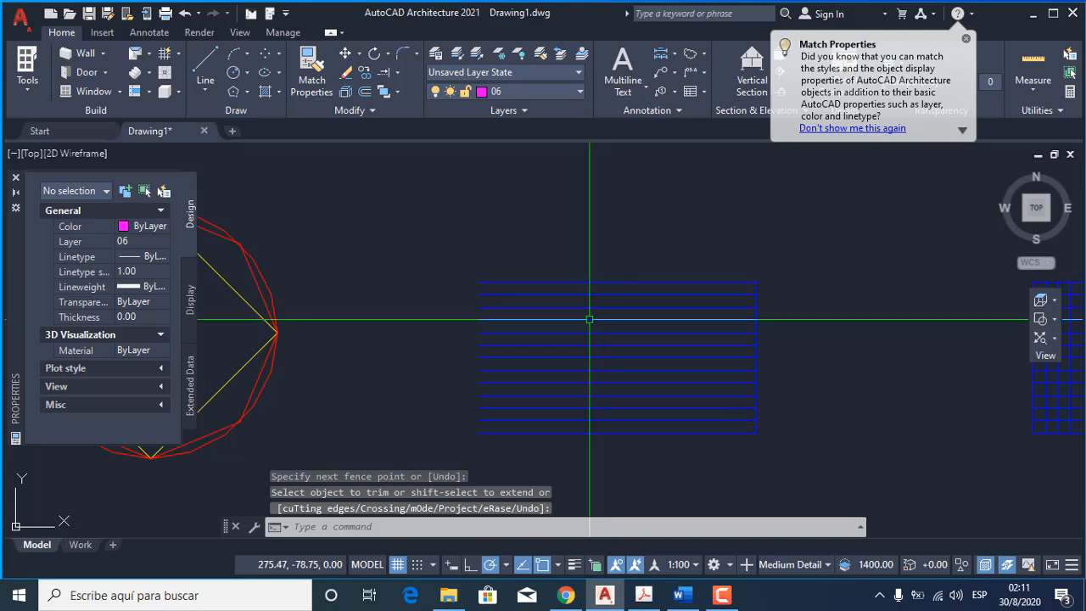
pyautogui.write('pl')
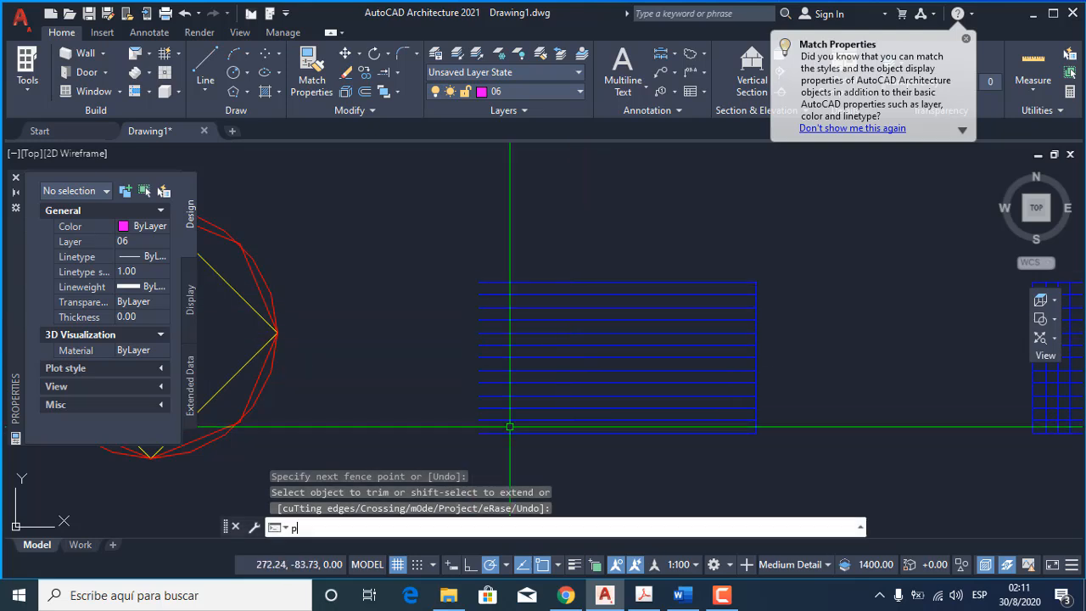
pyautogui.press('Return')
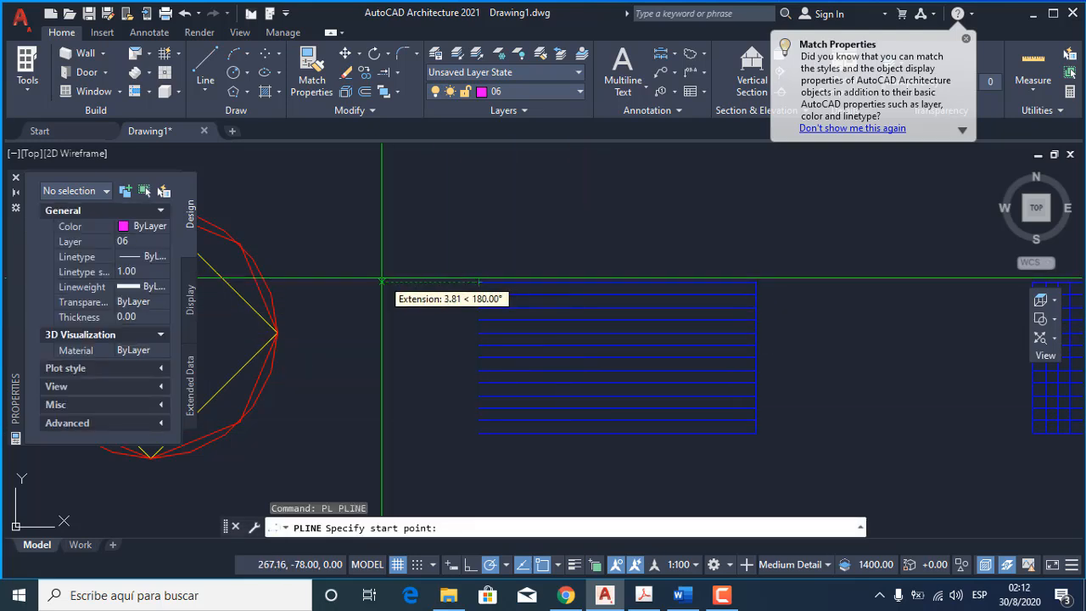
pyautogui.click(381, 282)
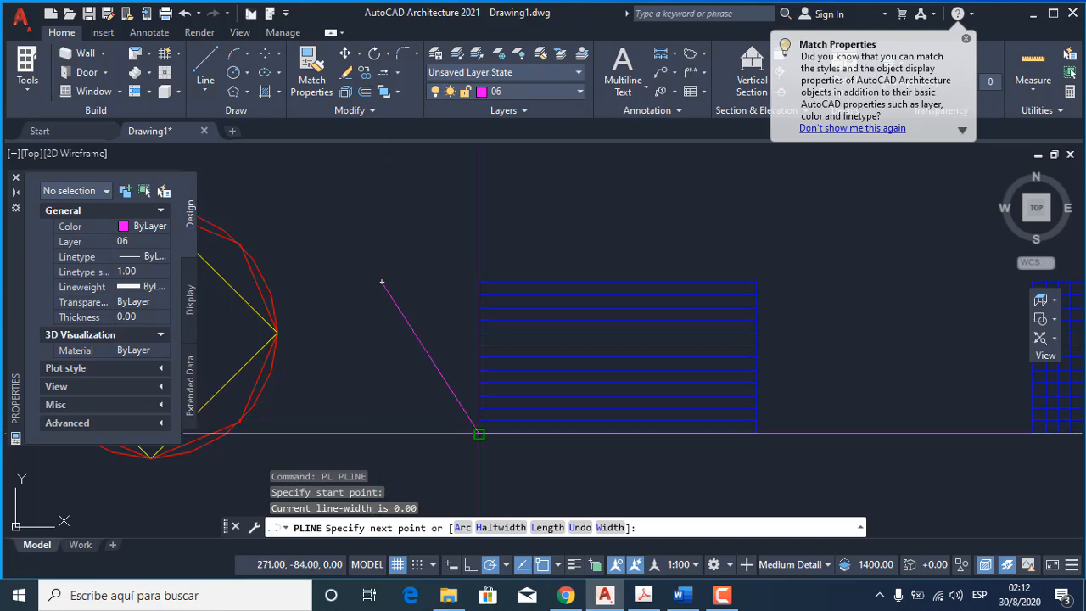
pyautogui.click(382, 433)
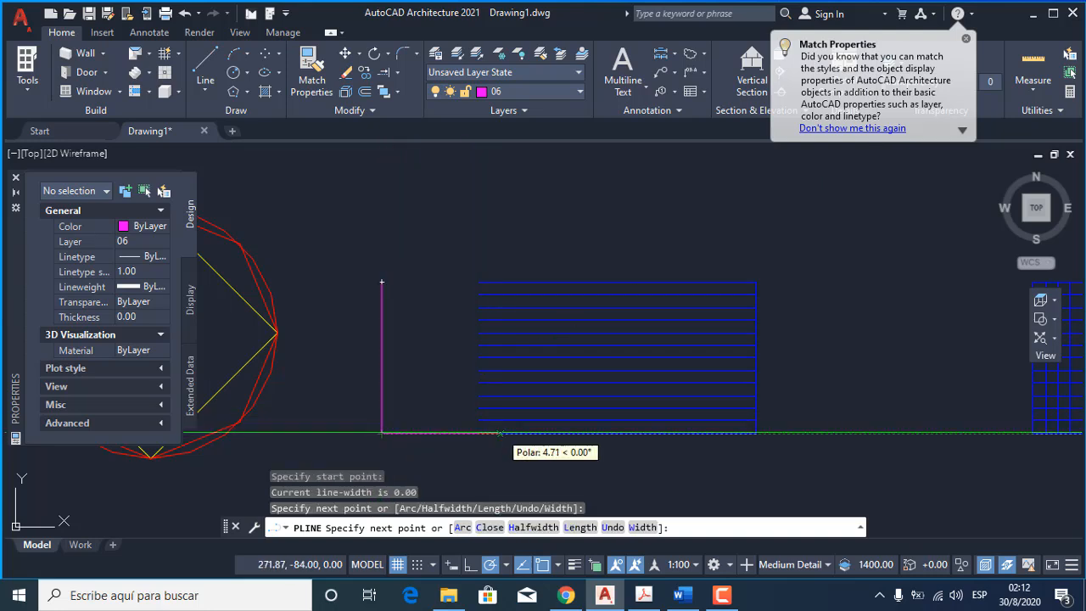
pyautogui.press('Return')
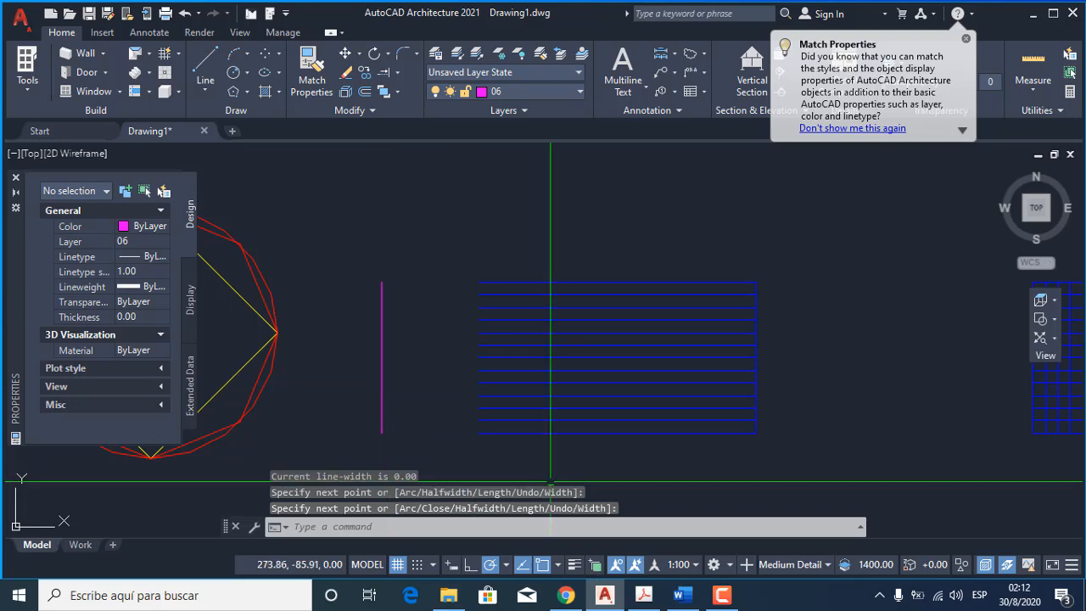
pyautogui.click(399, 73)
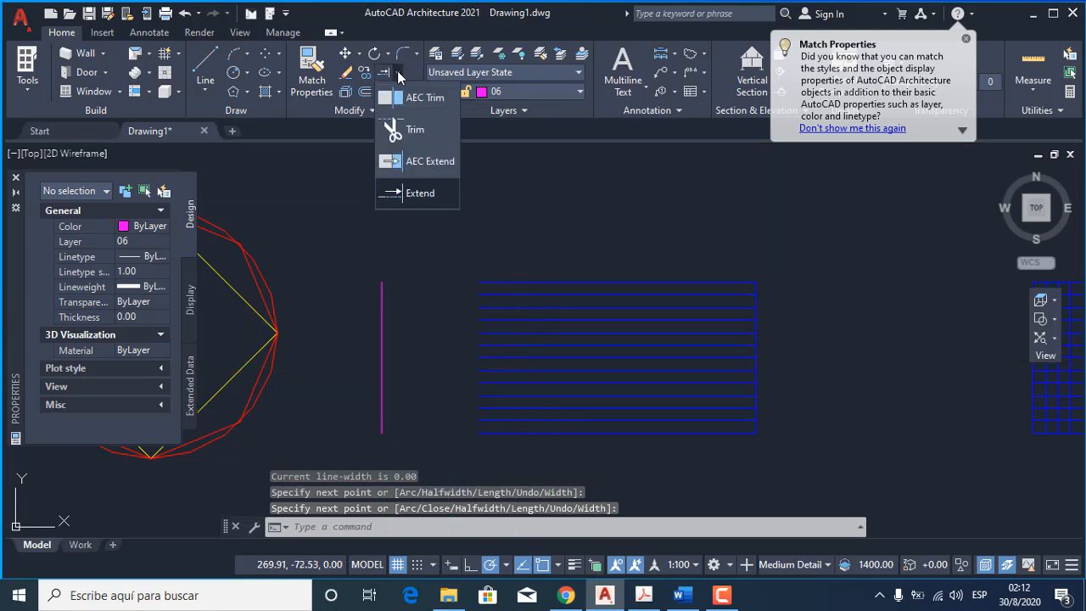
pyautogui.click(415, 193)
pyautogui.press('Escape')
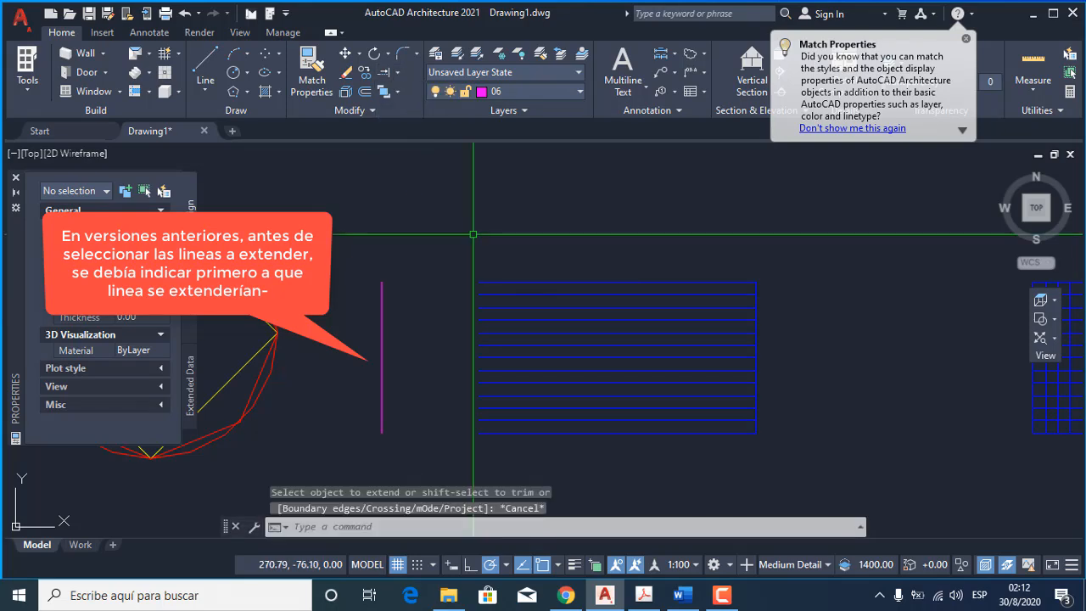
# Extend all the horizontal blue lines leftward to the vertical magenta line with a single fence across their left ends.
pyautogui.write('EX')
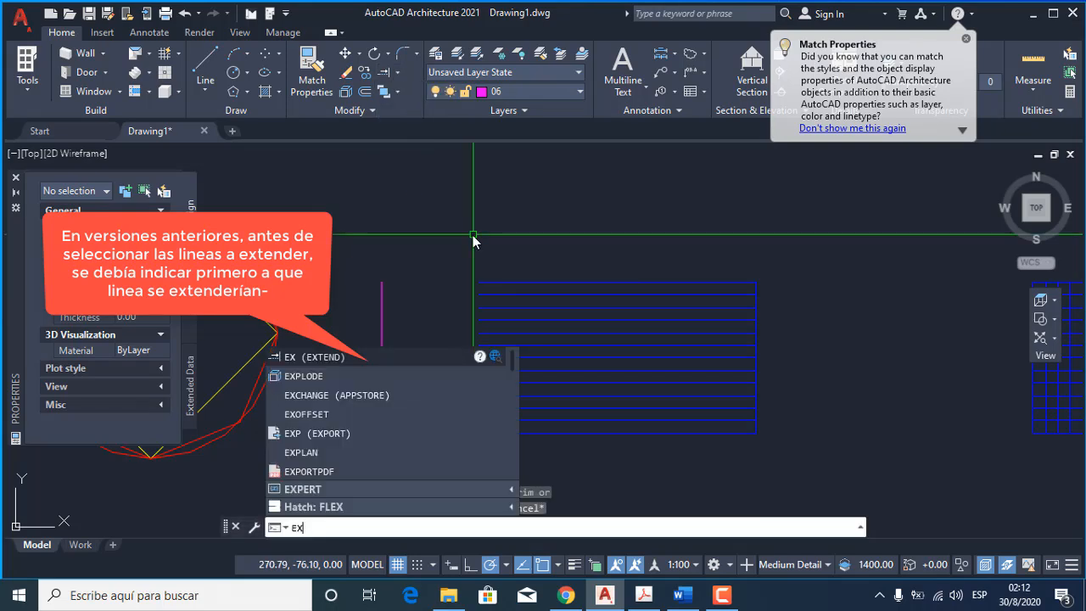
pyautogui.press('Return')
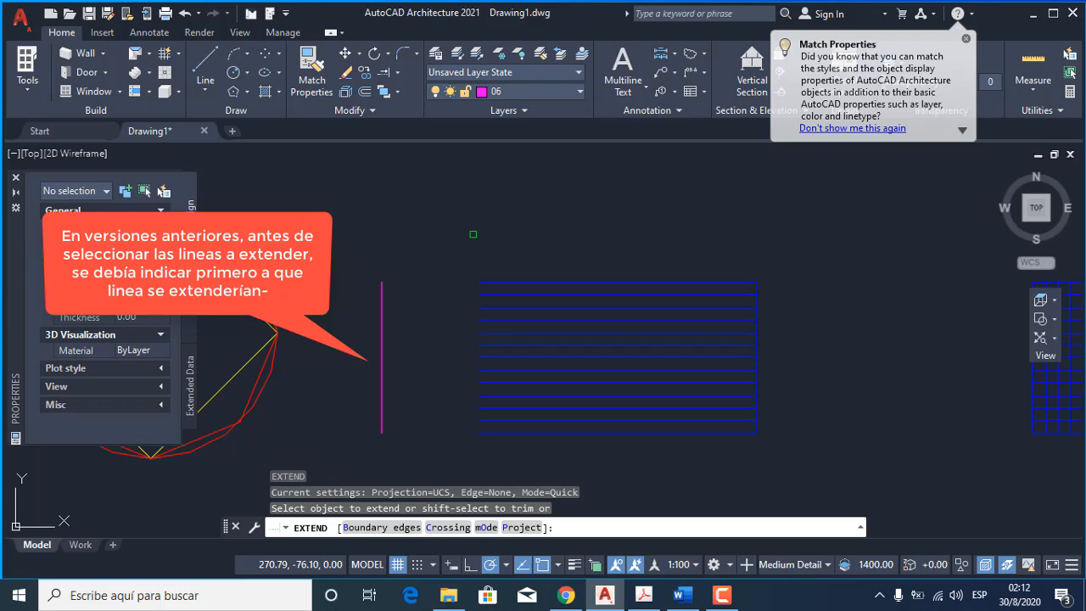
pyautogui.click(498, 451)
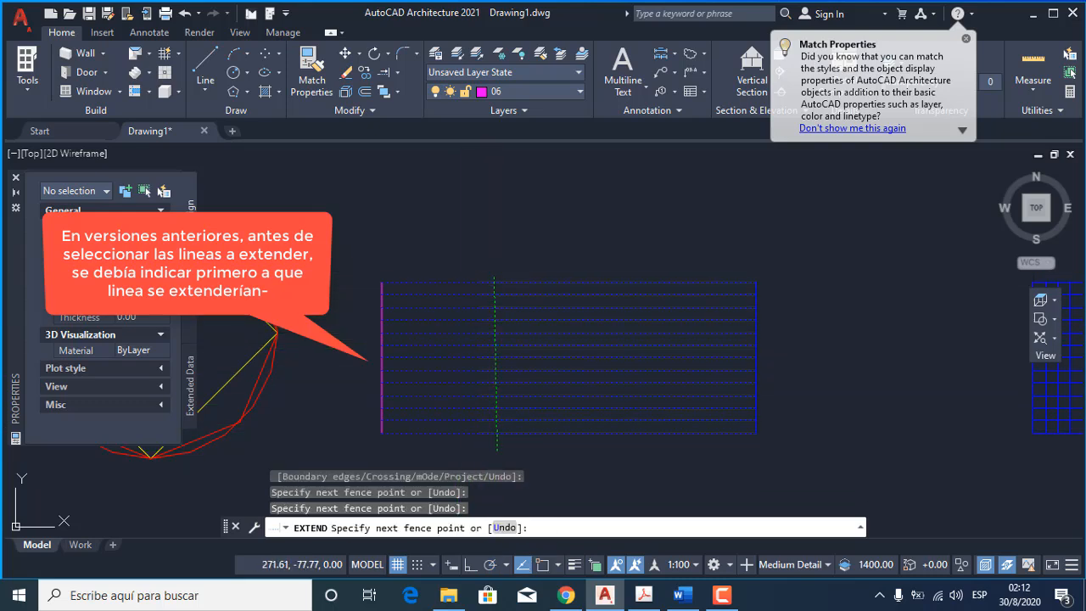
pyautogui.press('Return')
pyautogui.click(383, 319)
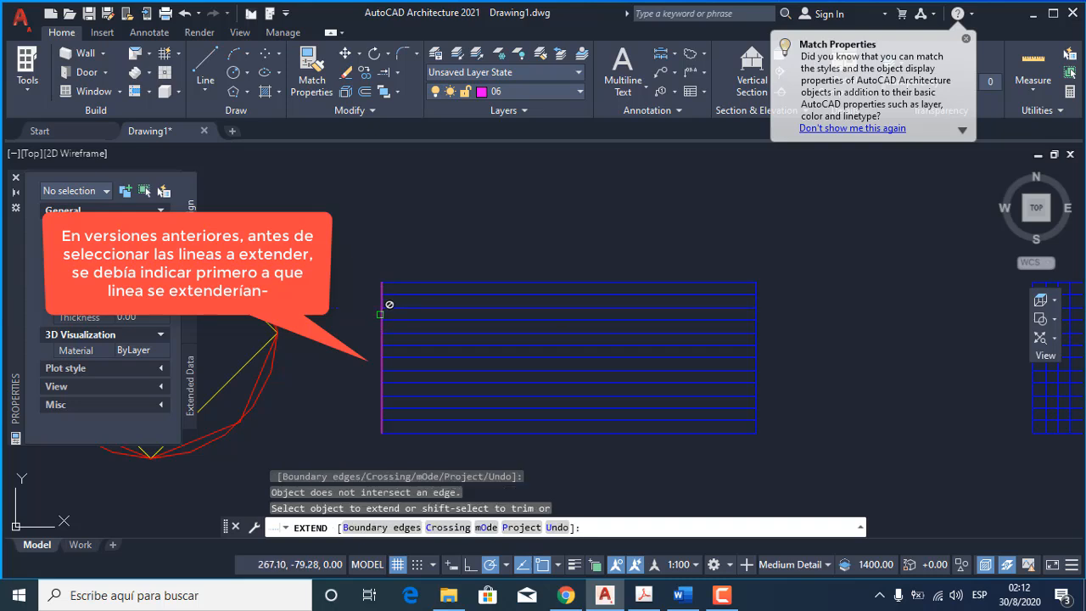
pyautogui.press('Return')
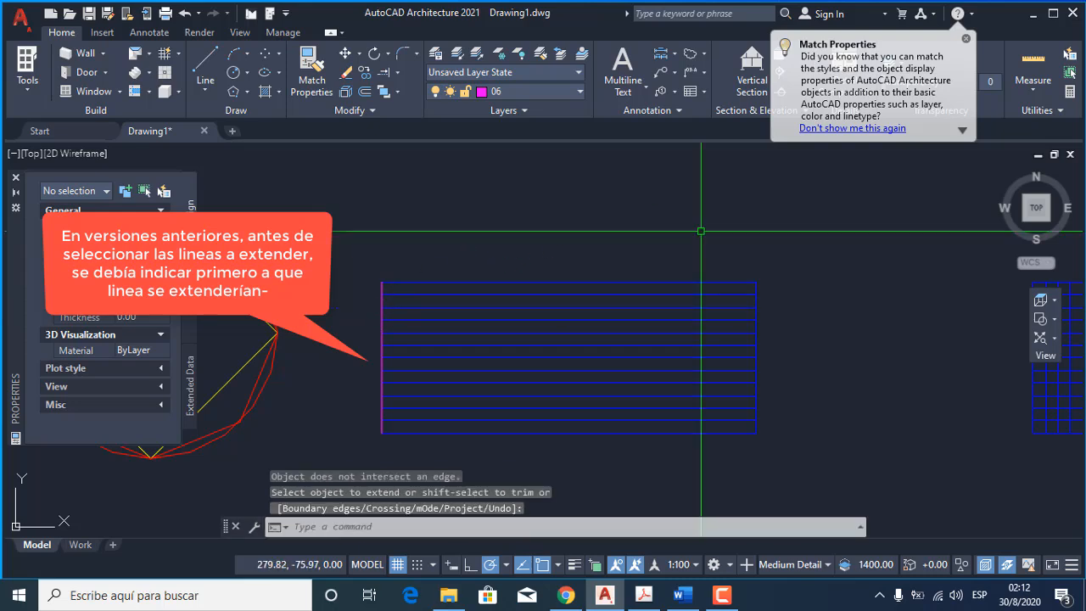
pyautogui.scroll(-4, 619, 284)
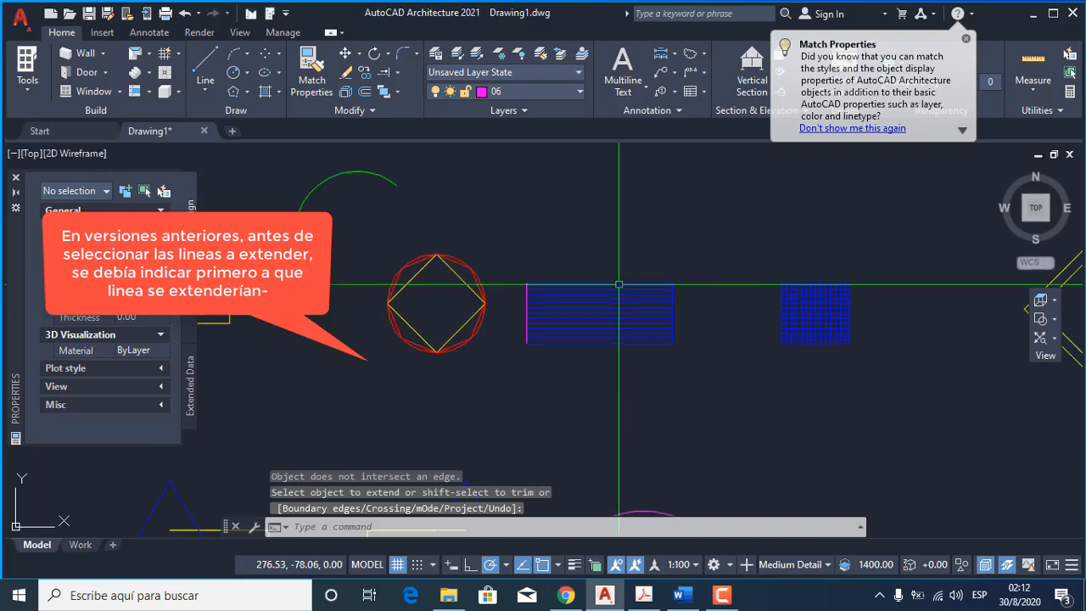
pyautogui.moveTo(668, 355); pyautogui.dragTo(640, 376, button='middle')
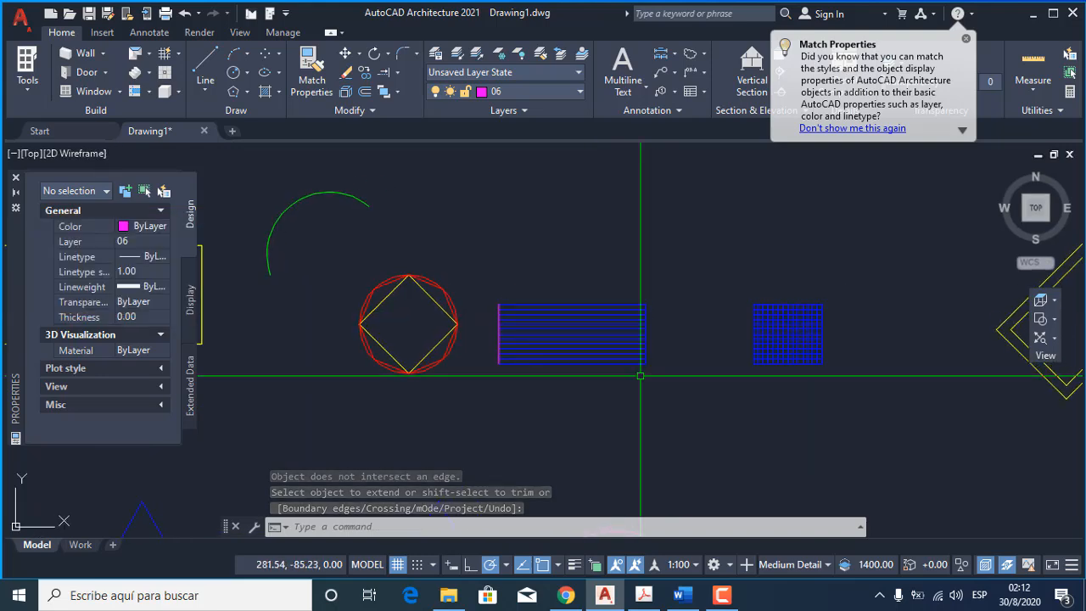
pyautogui.click(398, 91)
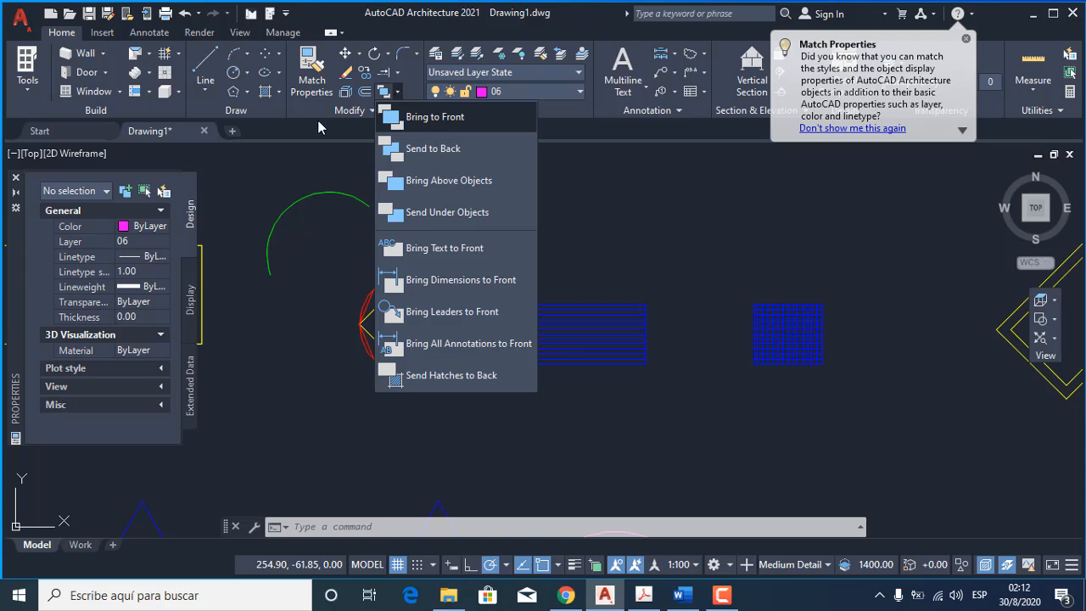
pyautogui.click(322, 252)
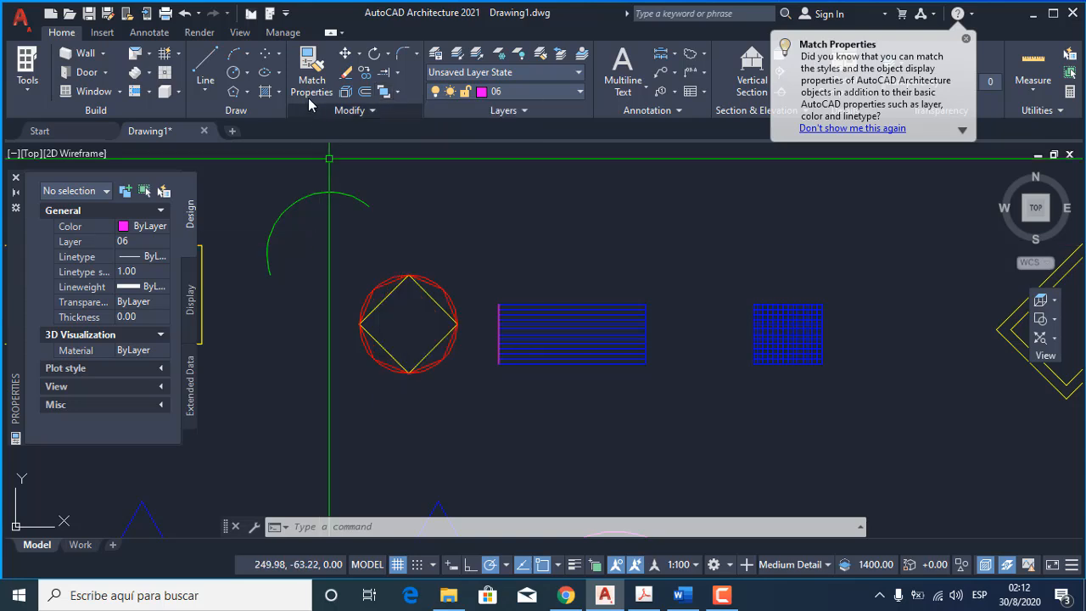
pyautogui.click(352, 111)
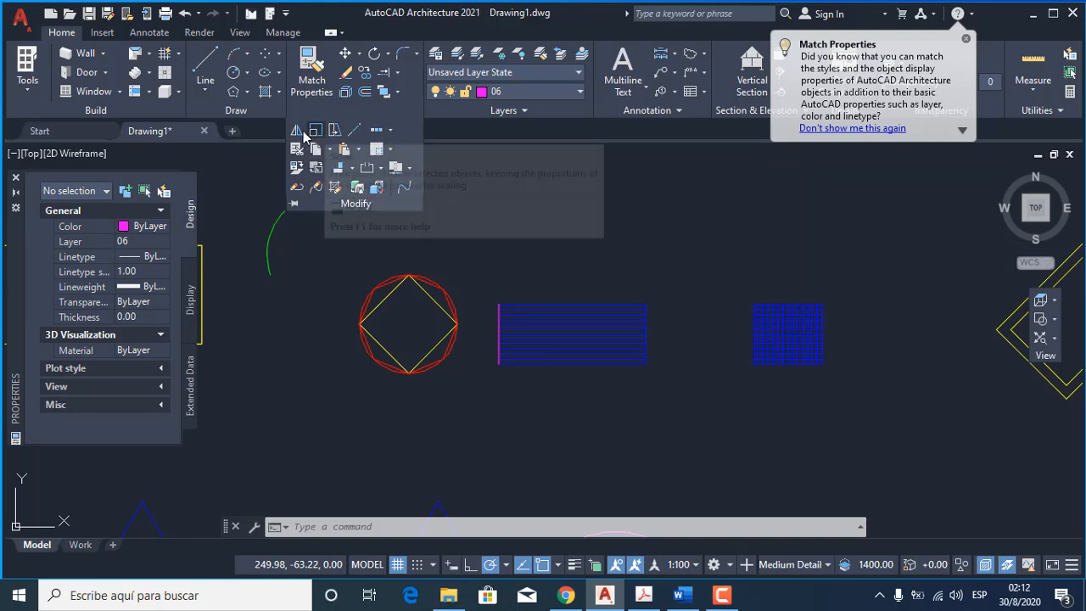
pyautogui.moveTo(476, 407)
pyautogui.mouseDown(button='middle')
pyautogui.moveTo(582, 424)
pyautogui.moveTo(371, 413)
pyautogui.moveTo(772, 424)
pyautogui.moveTo(723, 378)
pyautogui.moveTo(447, 362)
pyautogui.mouseUp(button='middle')
pyautogui.scroll(-4, 509, 342)
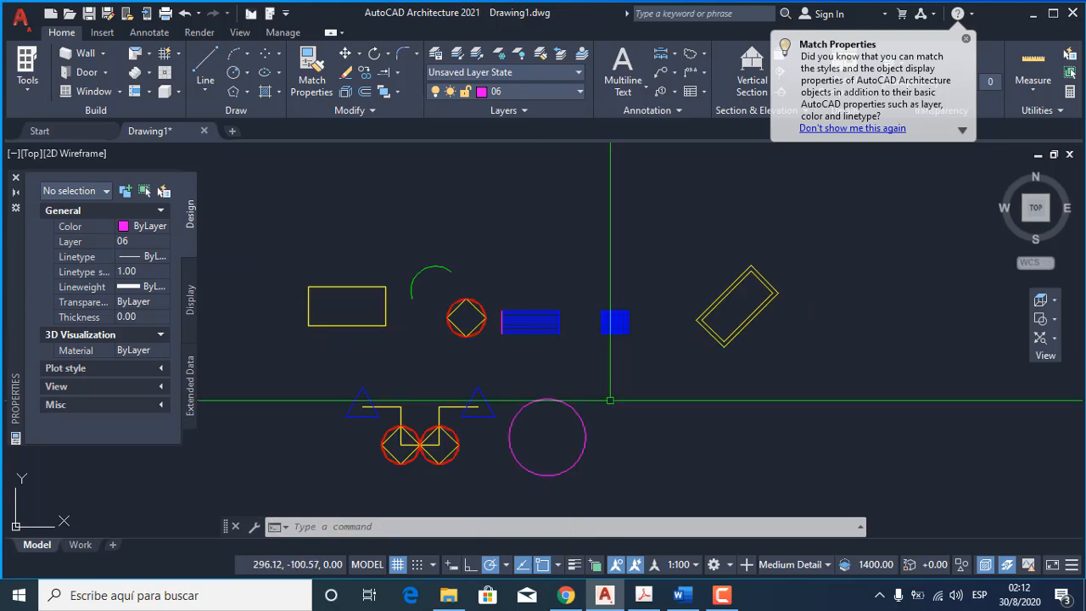
pyautogui.moveTo(514, 431); pyautogui.dragTo(677, 363, button='middle')
pyautogui.scroll(4, 569, 358)
pyautogui.moveTo(622, 396); pyautogui.dragTo(576, 322, button='middle')
pyautogui.scroll(-2, 575, 322)
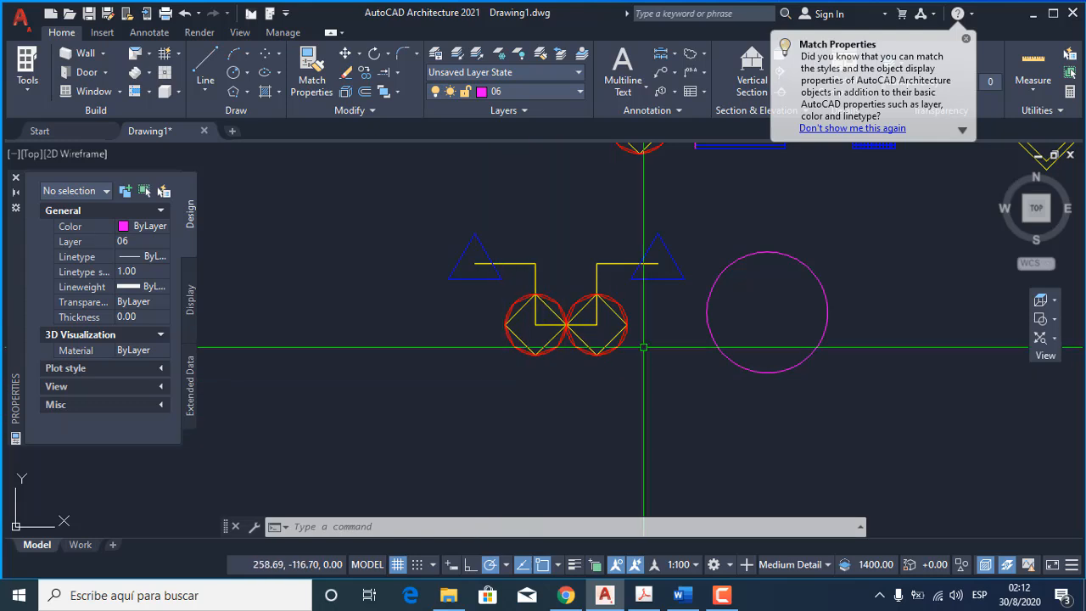
pyautogui.moveTo(644, 348); pyautogui.dragTo(493, 354, button='middle')
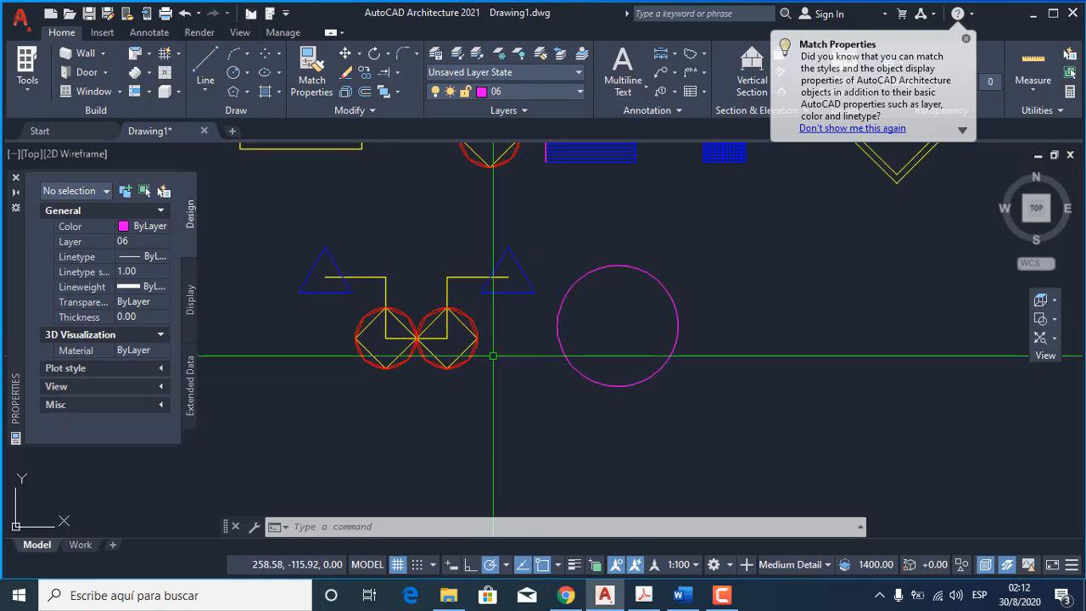
pyautogui.click(365, 111)
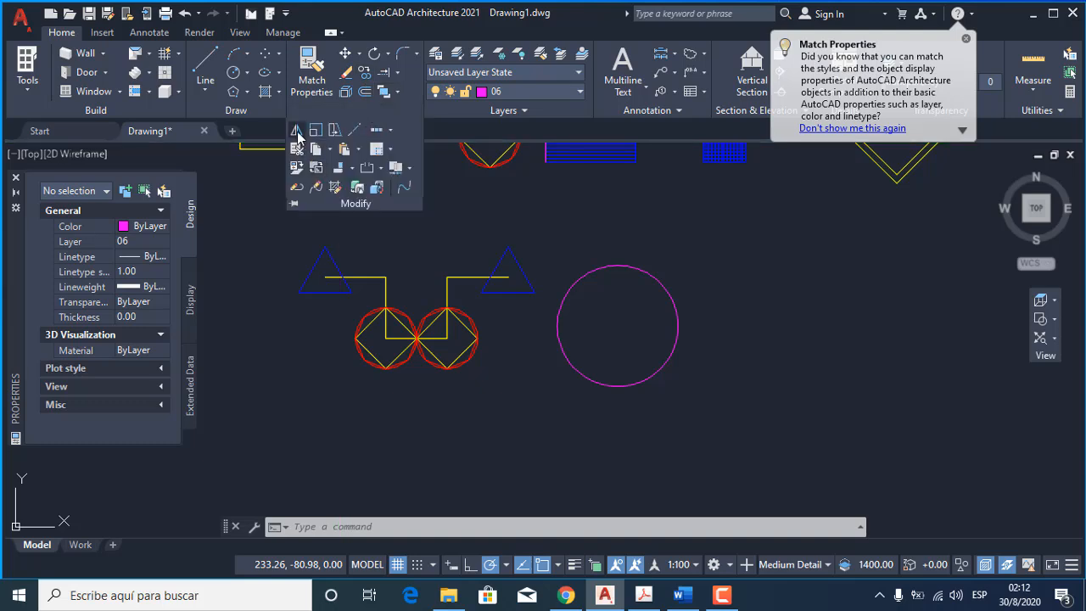
pyautogui.write('mi')
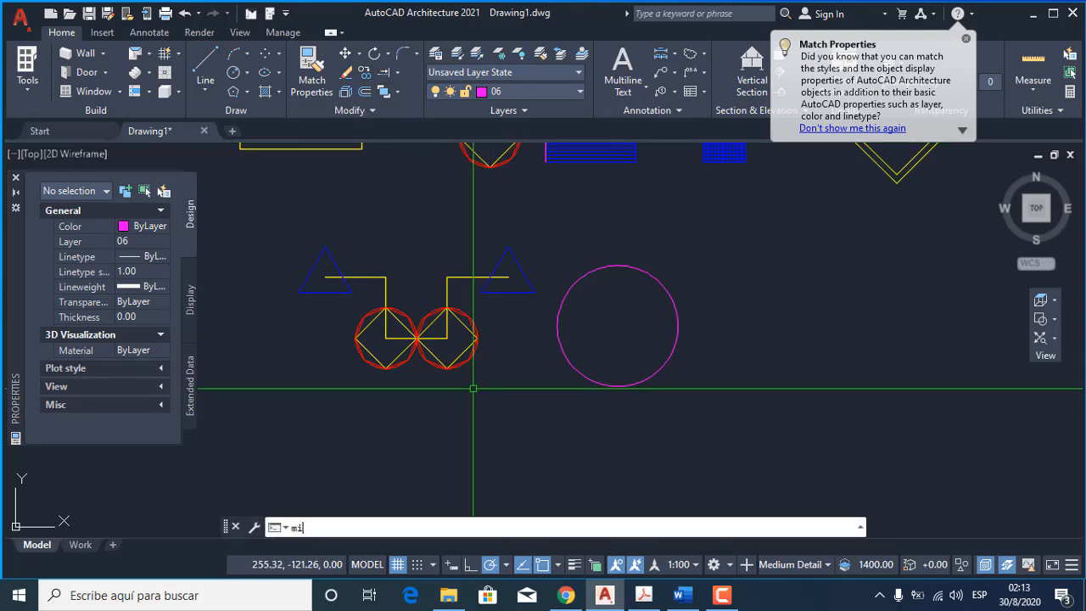
pyautogui.press('Return')
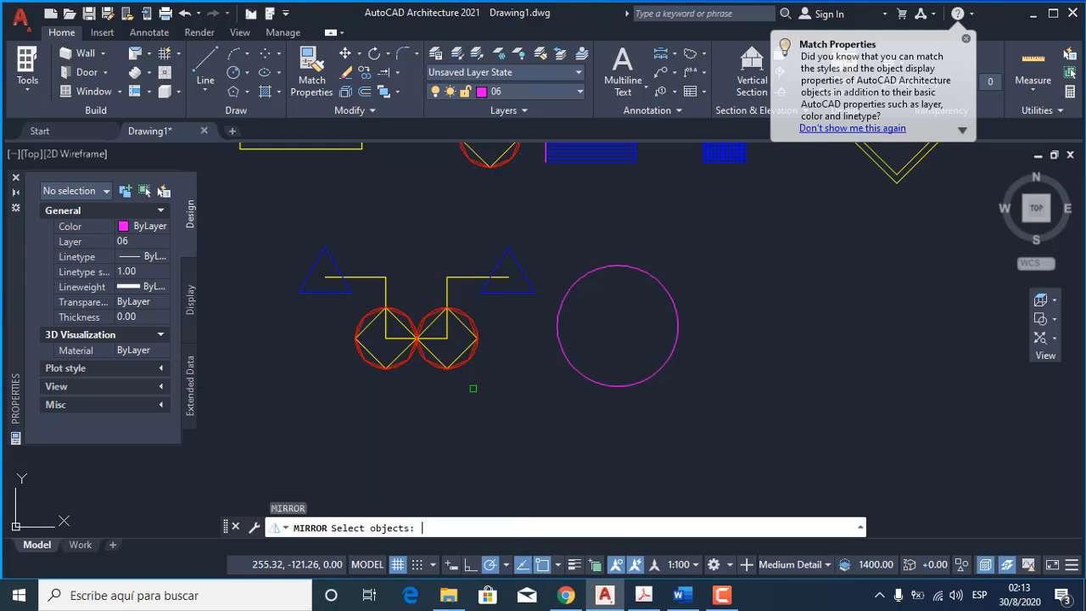
pyautogui.click(539, 377)
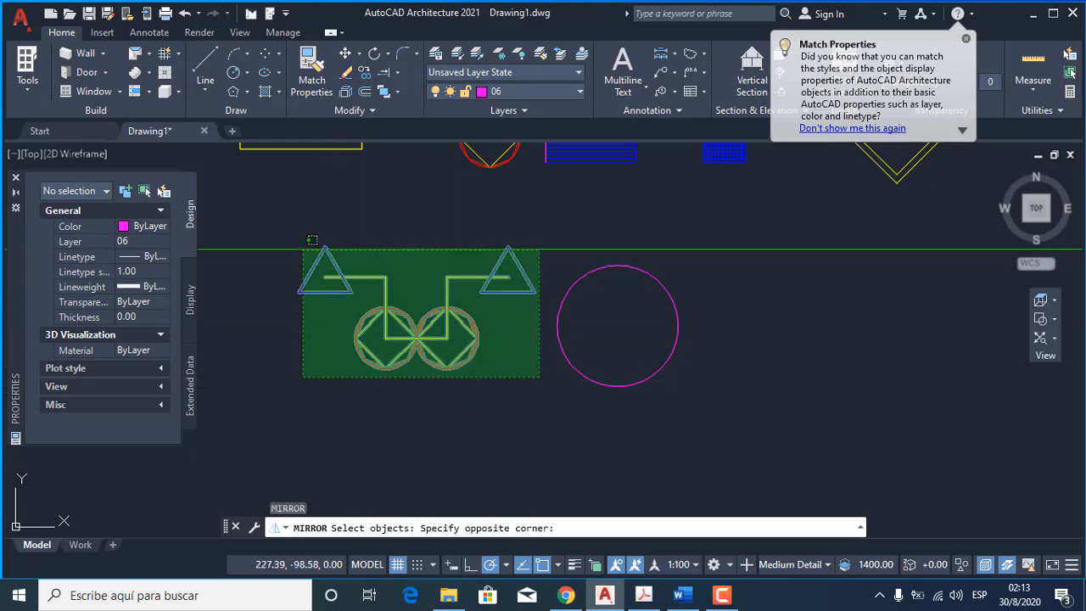
pyautogui.click(298, 248)
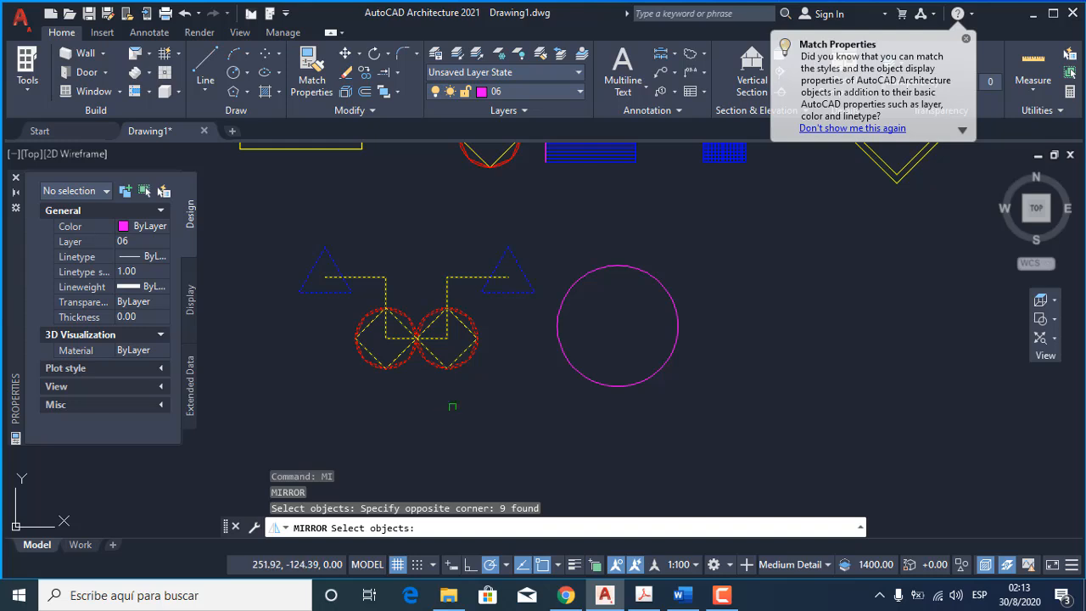
pyautogui.press('Return')
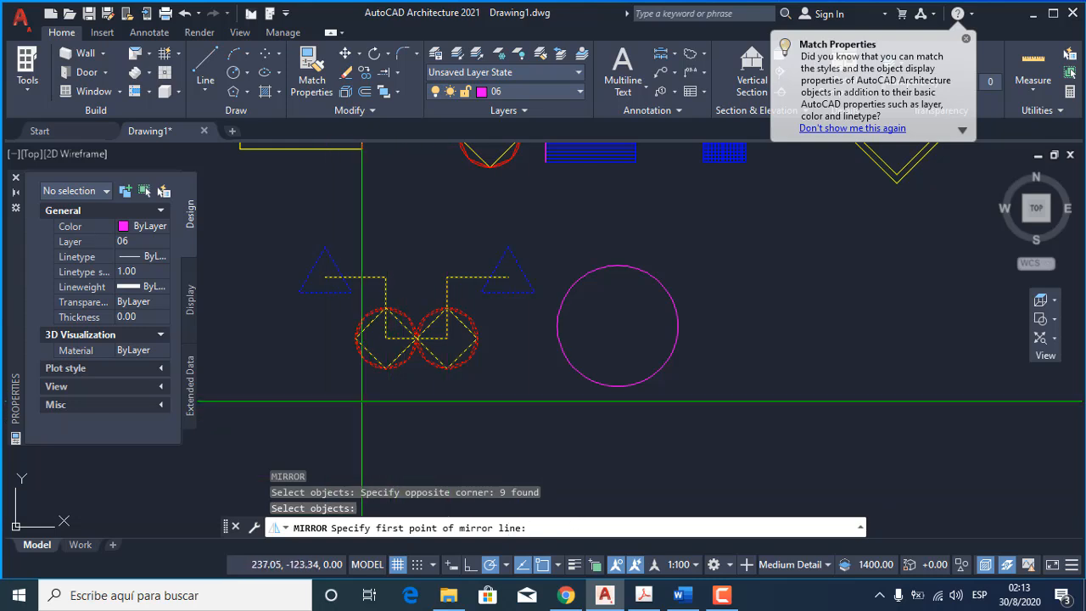
pyautogui.click(295, 396)
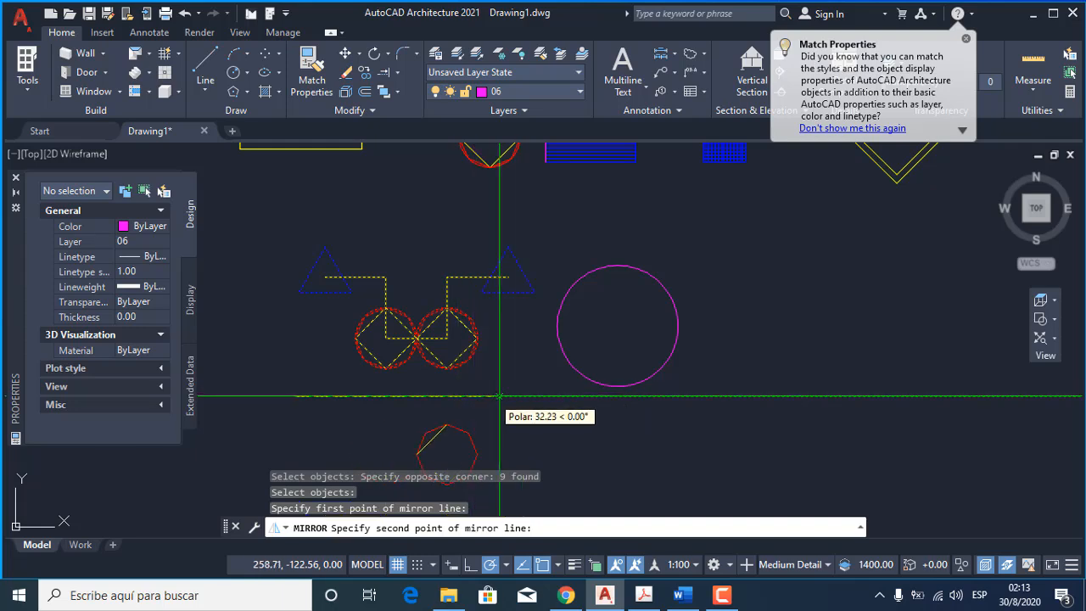
pyautogui.click(521, 396)
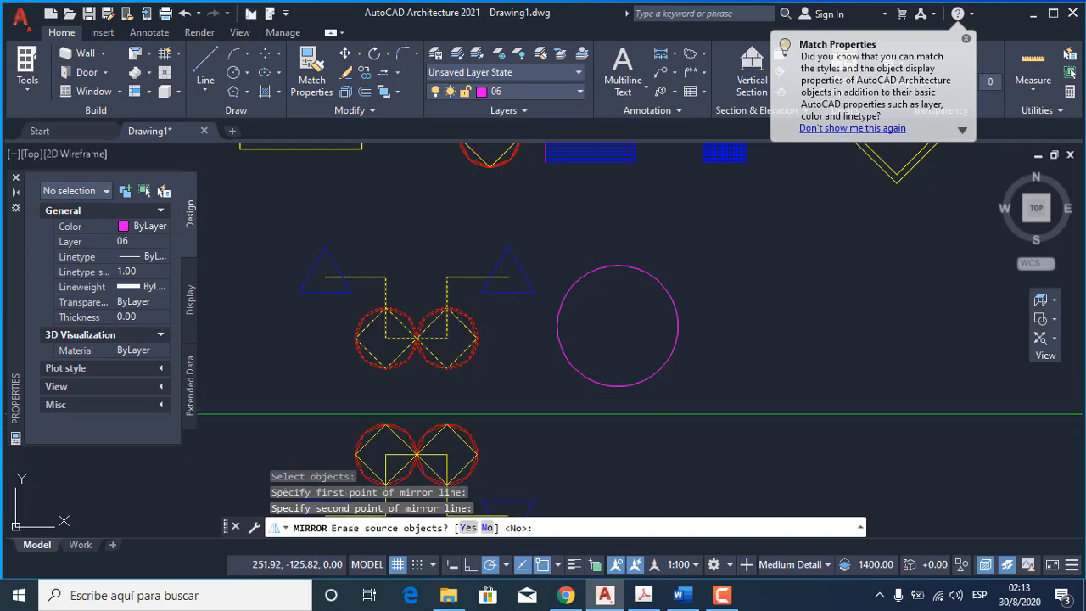
pyautogui.click(206, 65)
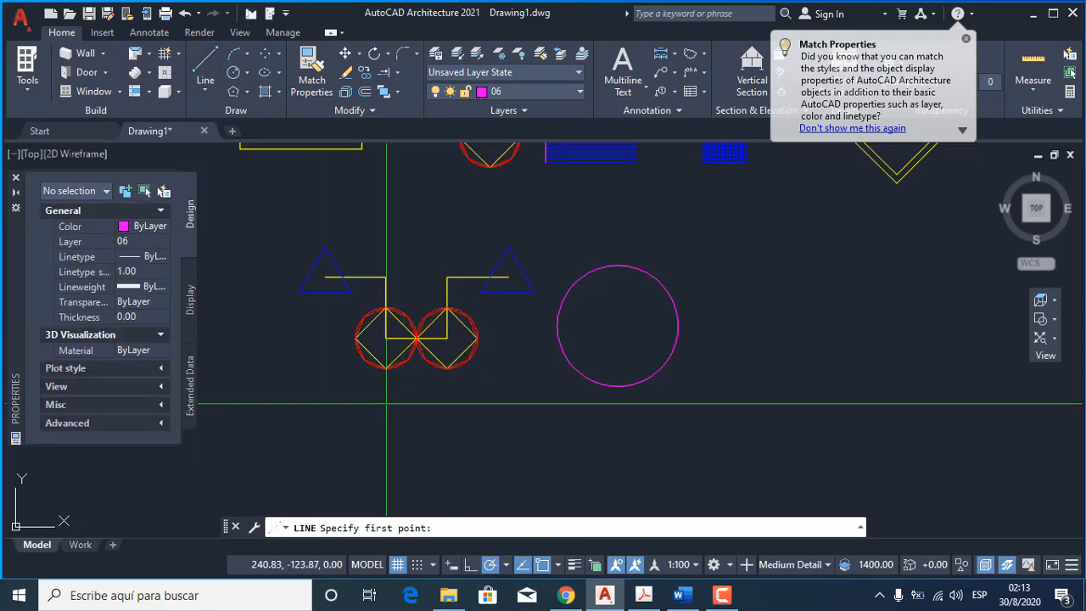
pyautogui.press('Escape')
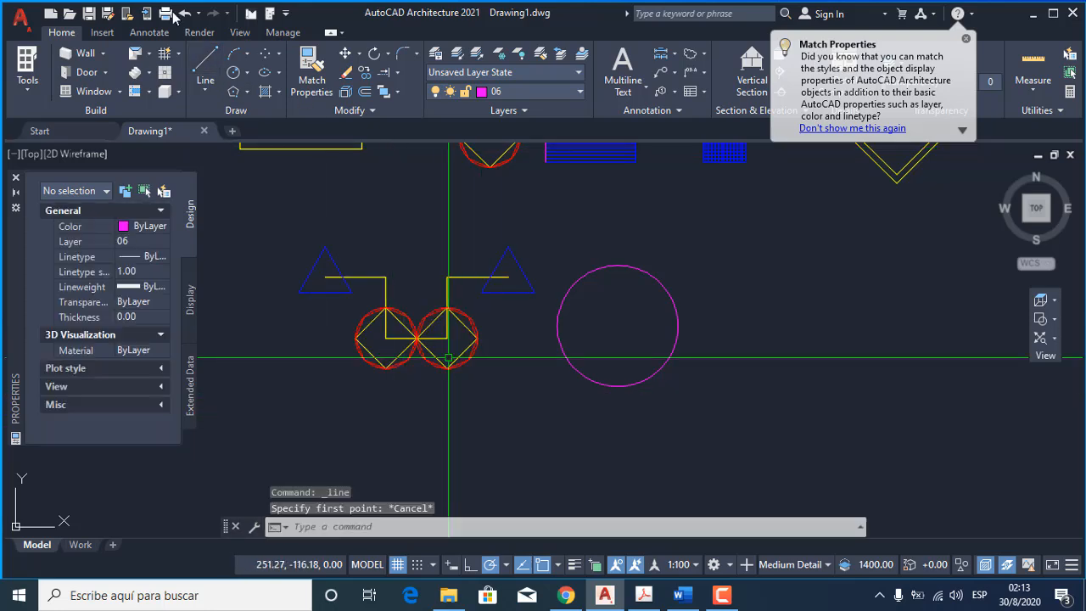
# Draw a horizontal line about 38 units long just below the figure of two triangles and two red decagons.
pyautogui.click(206, 64)
pyautogui.click(293, 396)
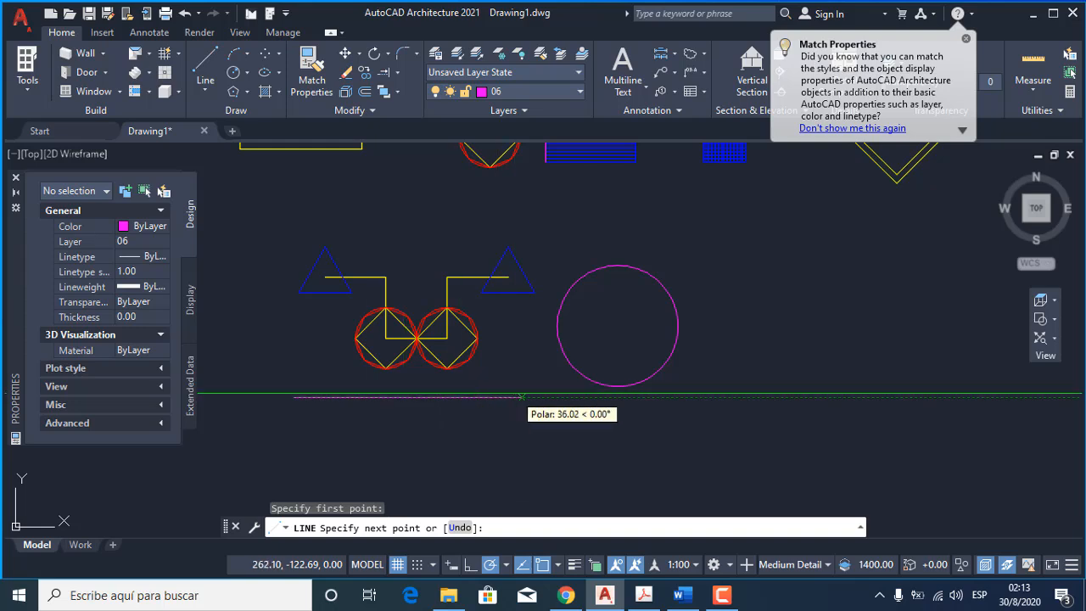
pyautogui.click(534, 396)
pyautogui.press('Escape')
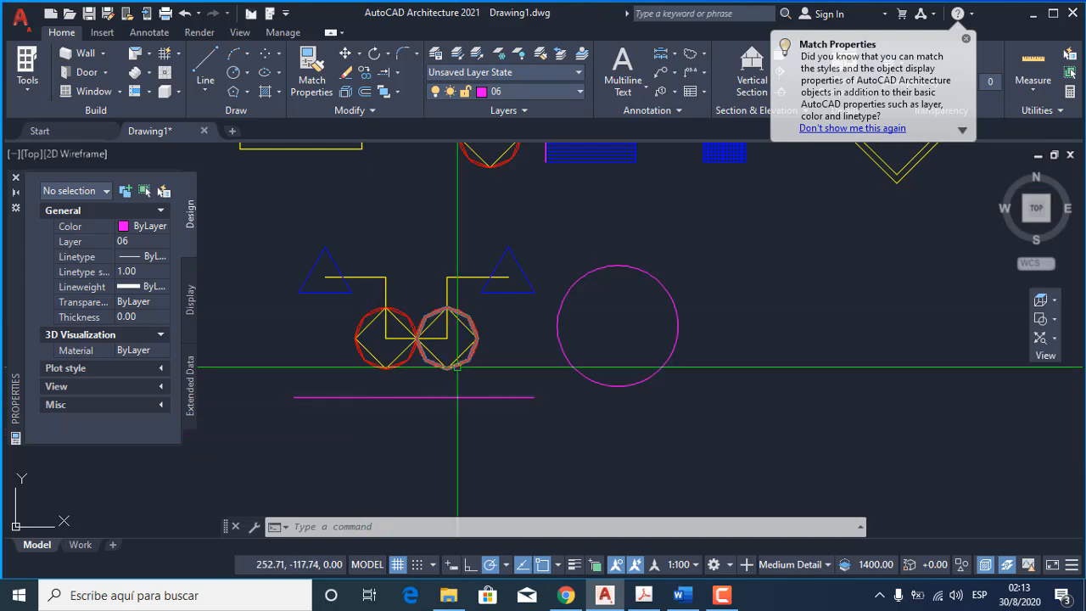
# Mirror the figure of triangles, stepped line and decagons across the horizontal magenta line, keeping the source objects.
pyautogui.write('mi')
pyautogui.press('Return')
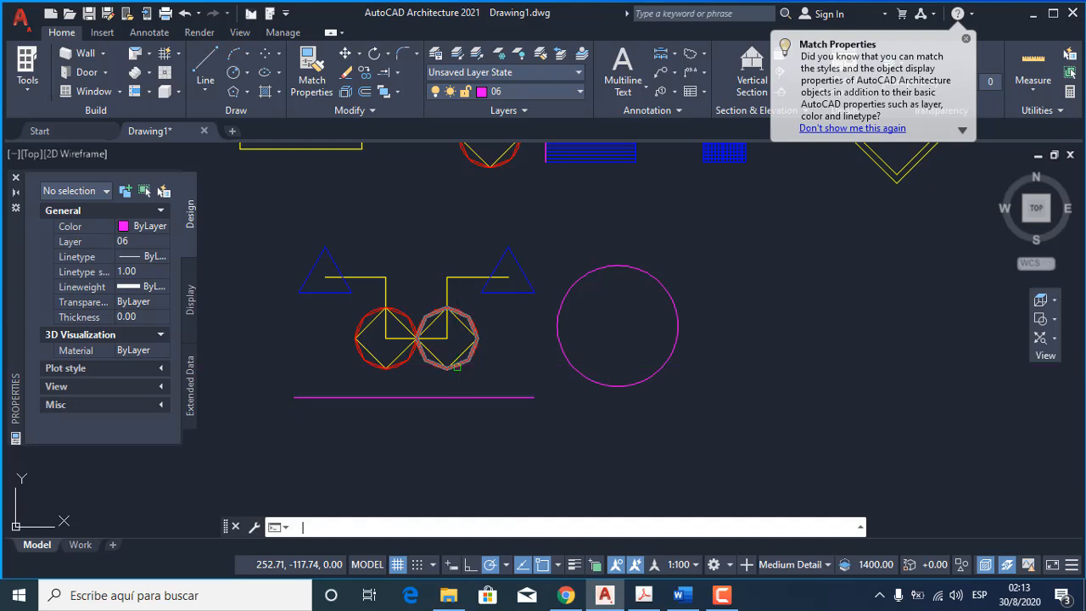
pyautogui.click(521, 369)
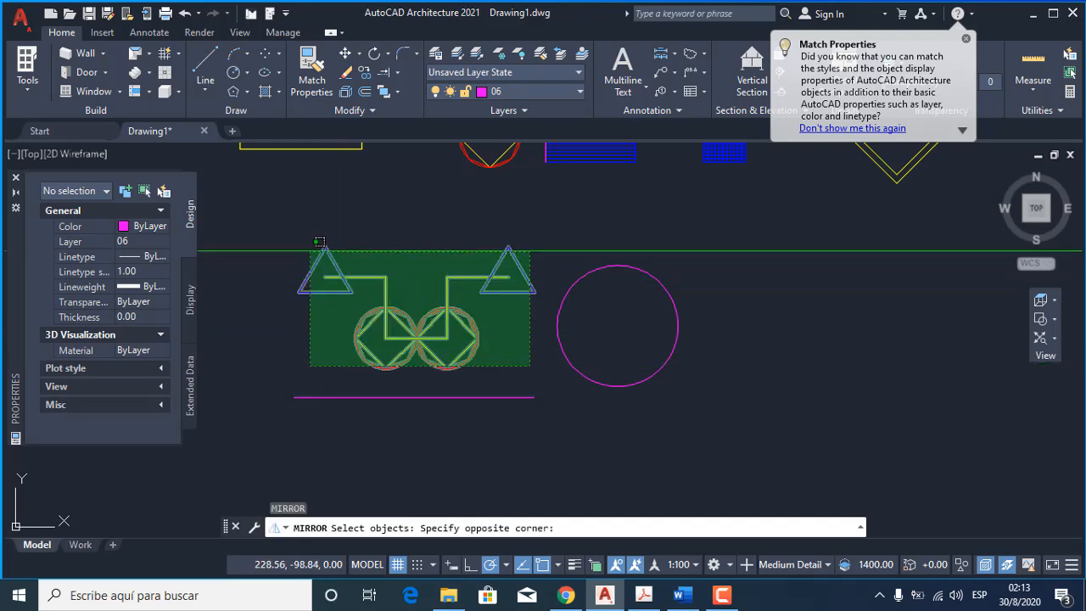
pyautogui.click(312, 267)
pyautogui.press('Return')
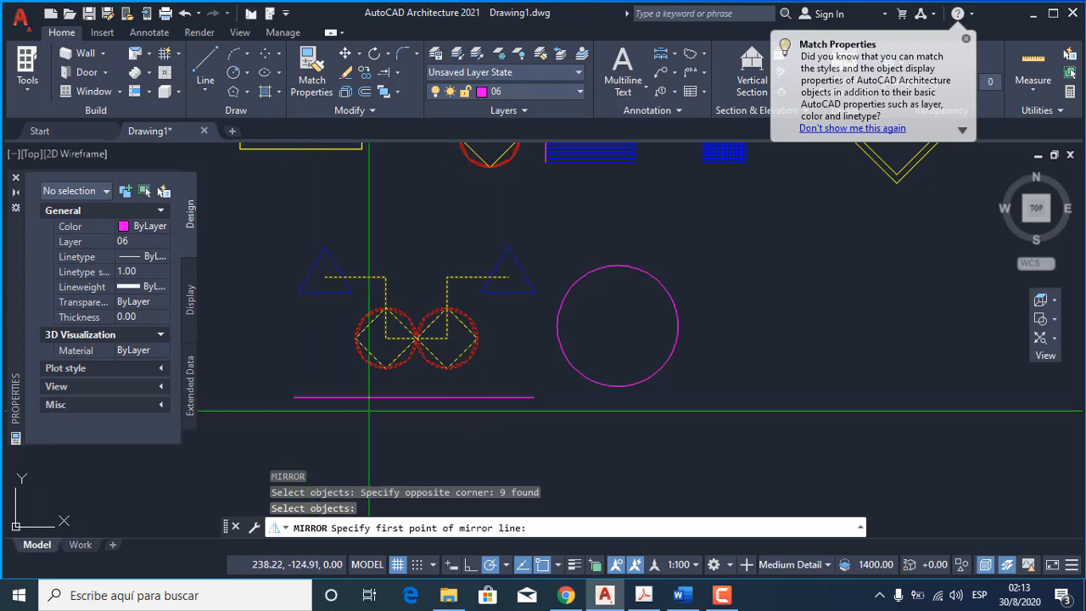
pyautogui.click(295, 397)
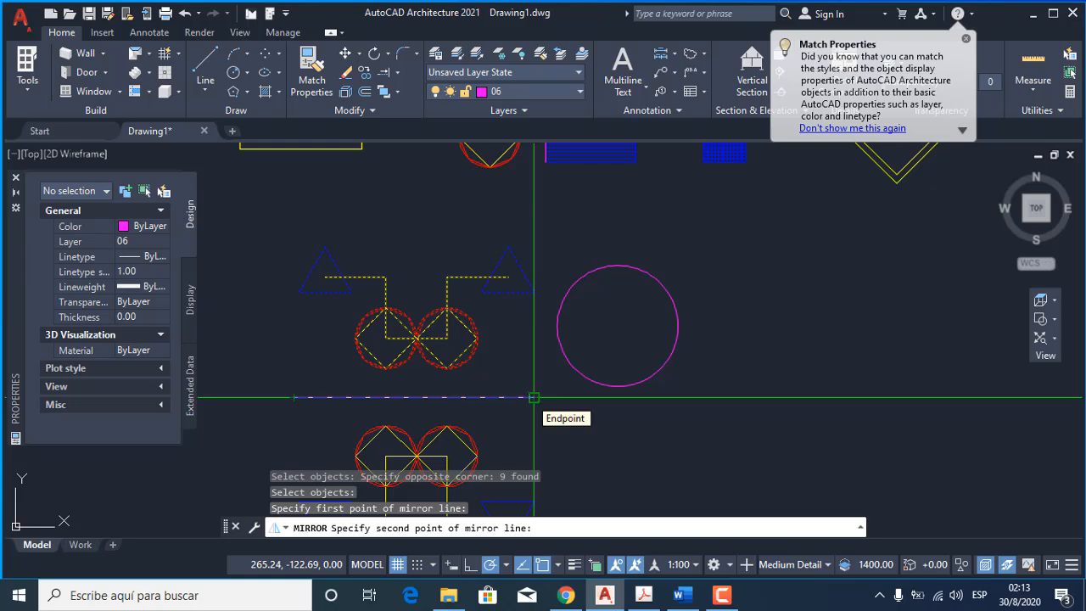
pyautogui.click(534, 397)
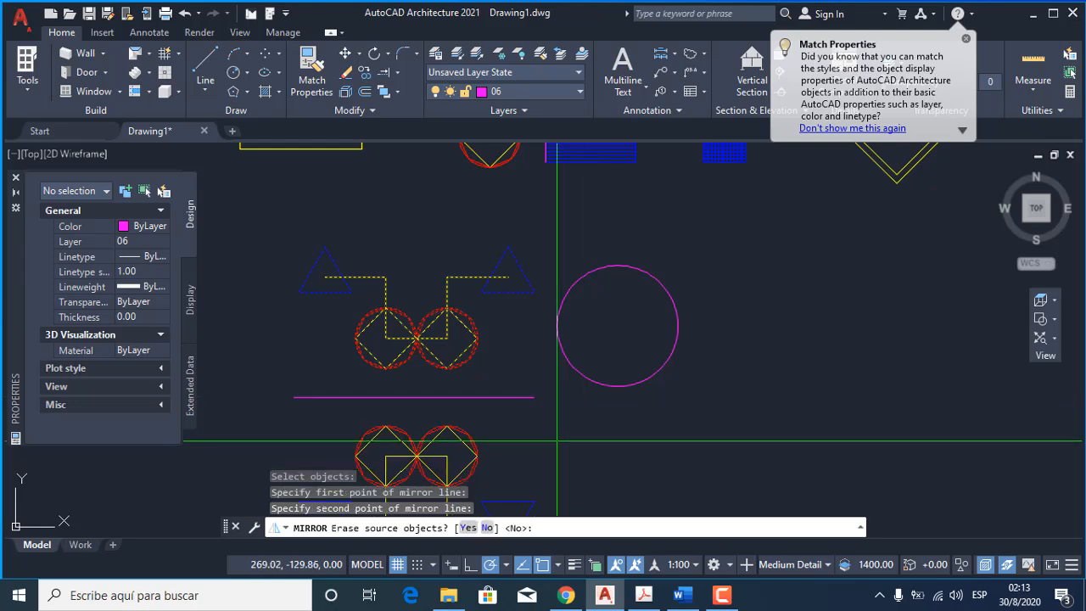
pyautogui.moveTo(548, 439); pyautogui.dragTo(629, 322, button='middle')
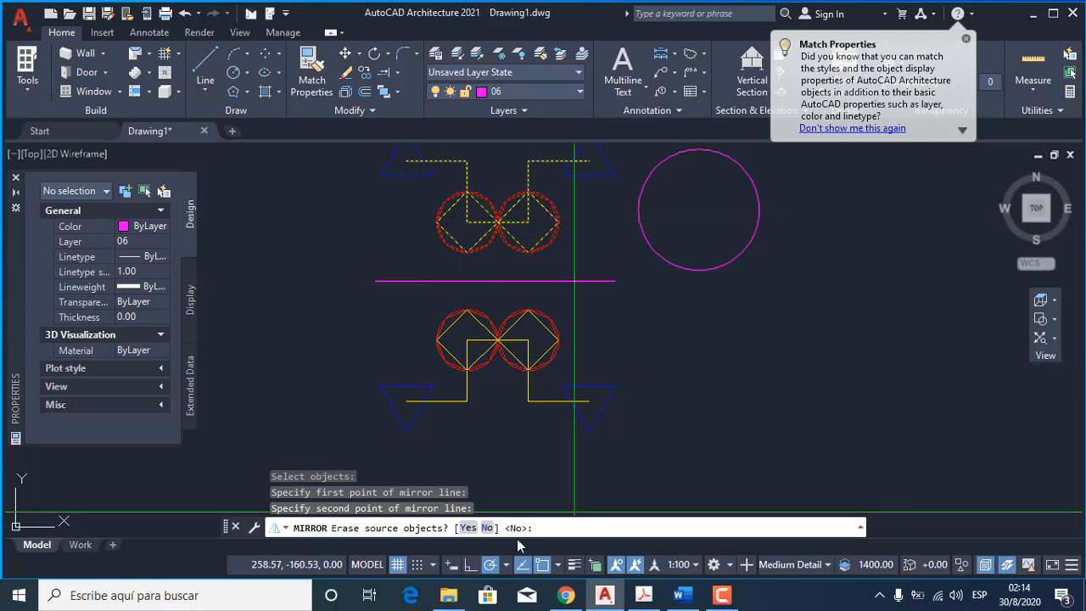
pyautogui.click(488, 527)
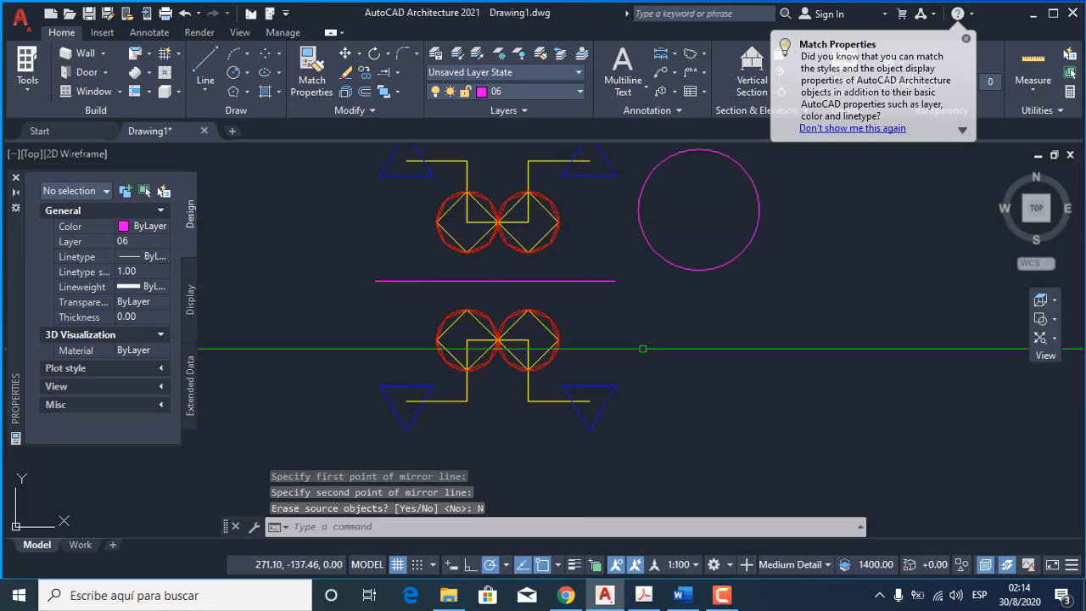
# Draw a vertical line about 45 units long to the left of the two mirrored figures, spanning their combined height.
pyautogui.moveTo(577, 415); pyautogui.dragTo(554, 481, button='middle')
pyautogui.moveTo(478, 424); pyautogui.dragTo(610, 388, button='middle')
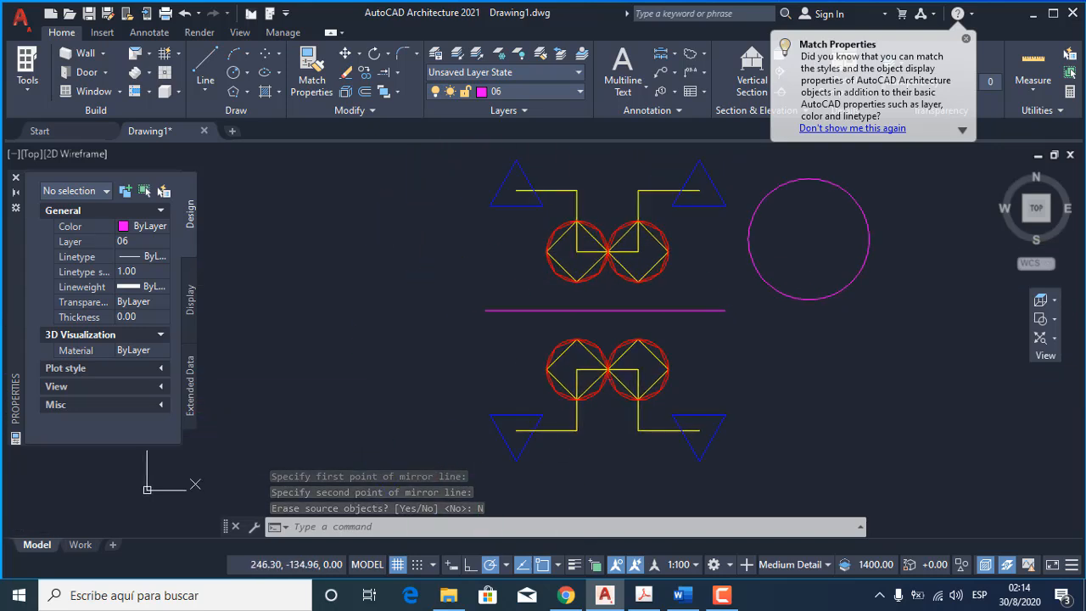
pyautogui.click(208, 58)
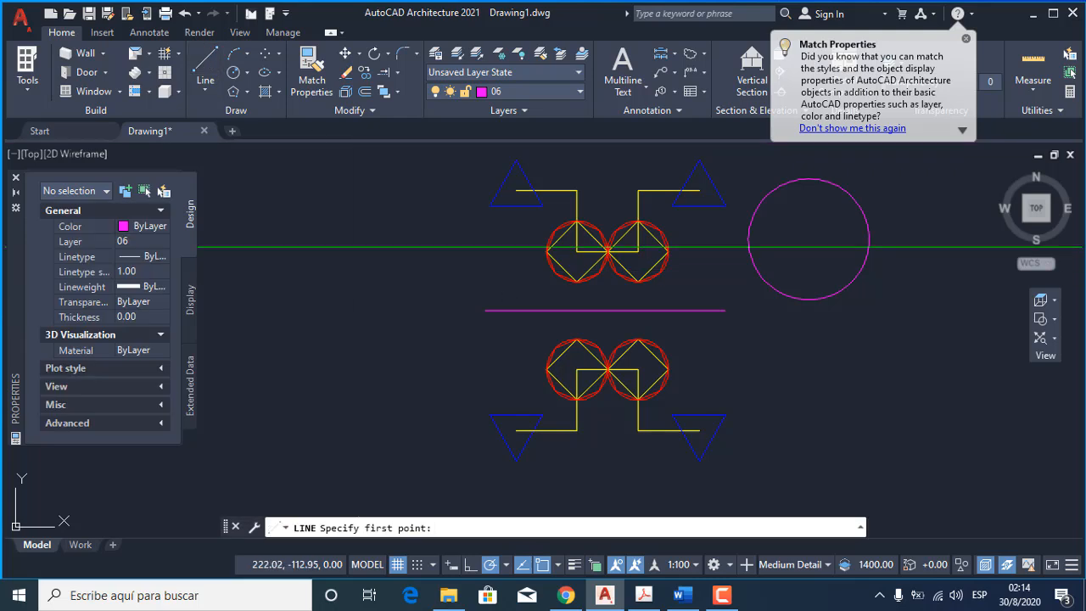
pyautogui.click(435, 155)
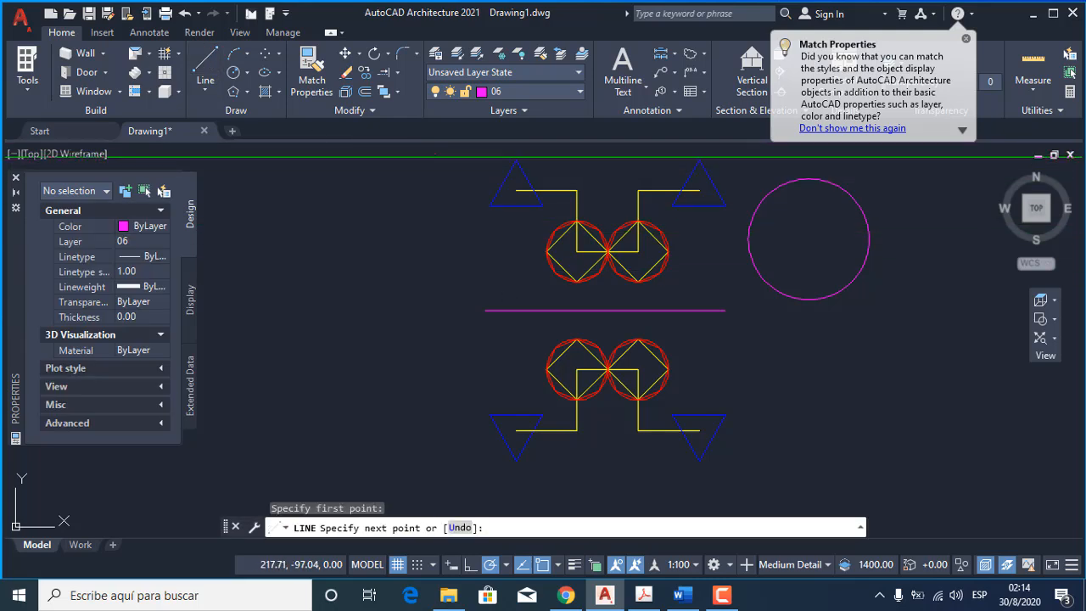
pyautogui.click(435, 440)
pyautogui.press('Return')
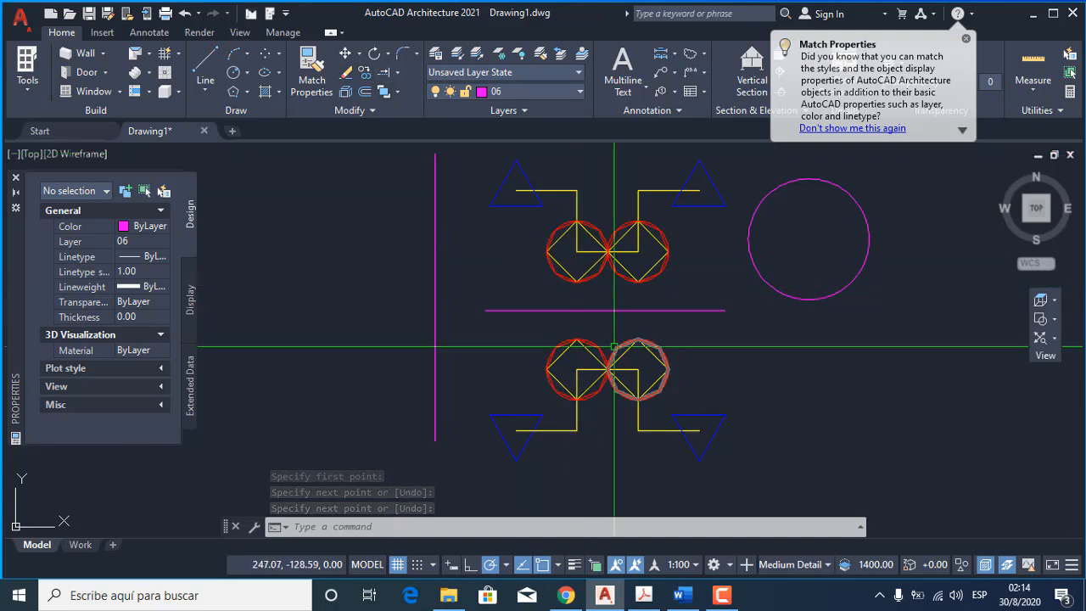
# Measure the perpendicular distances from the upper and lower left decagons to the horizontal mirror line.
pyautogui.write('di')
pyautogui.press('Return')
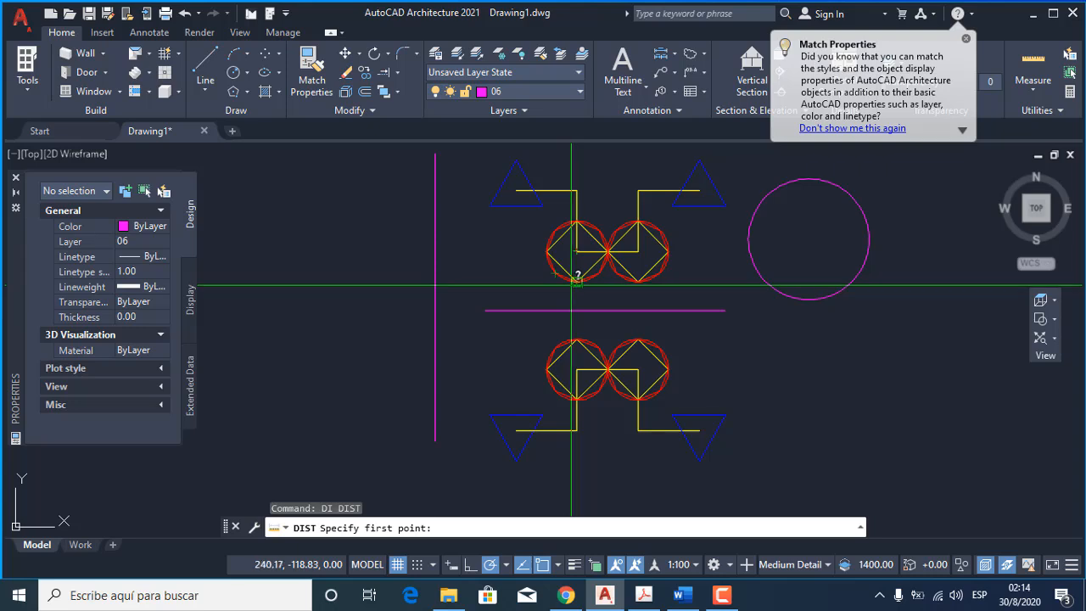
pyautogui.click(577, 282)
pyautogui.click(577, 310)
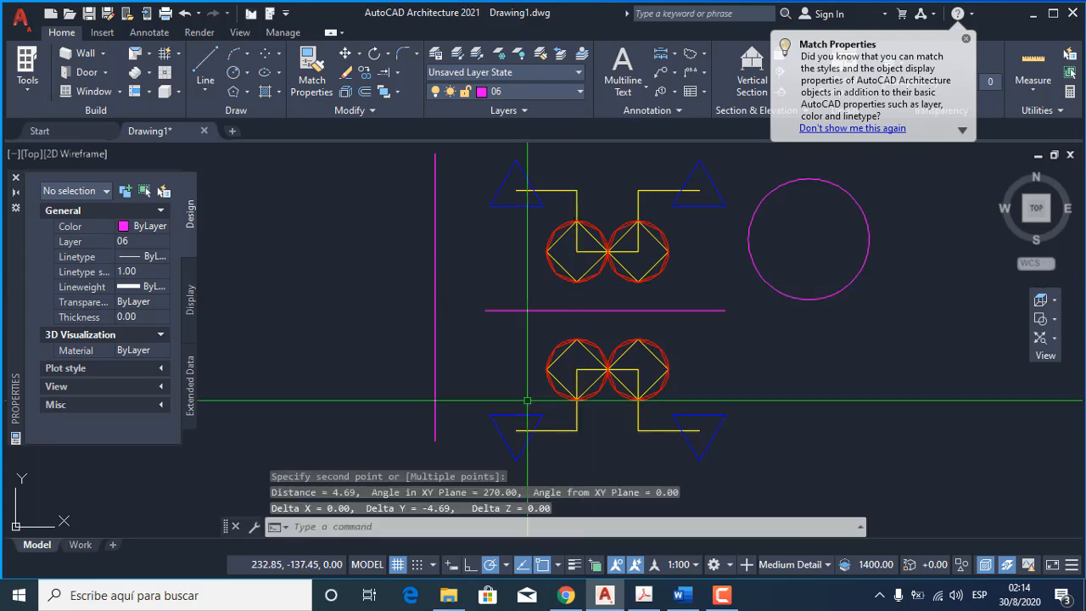
pyautogui.press('Return')
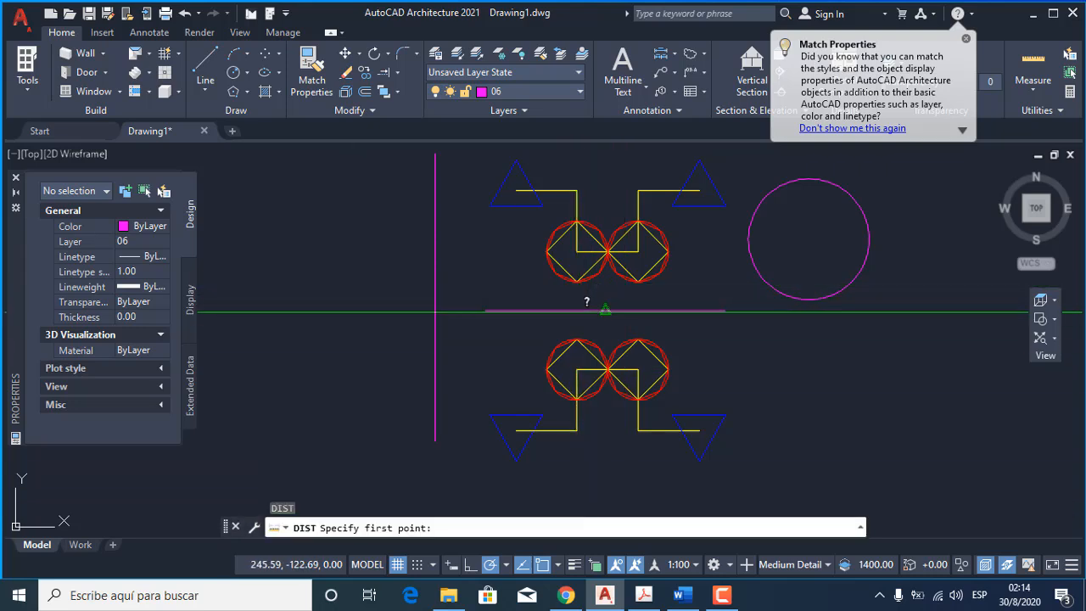
pyautogui.click(576, 330)
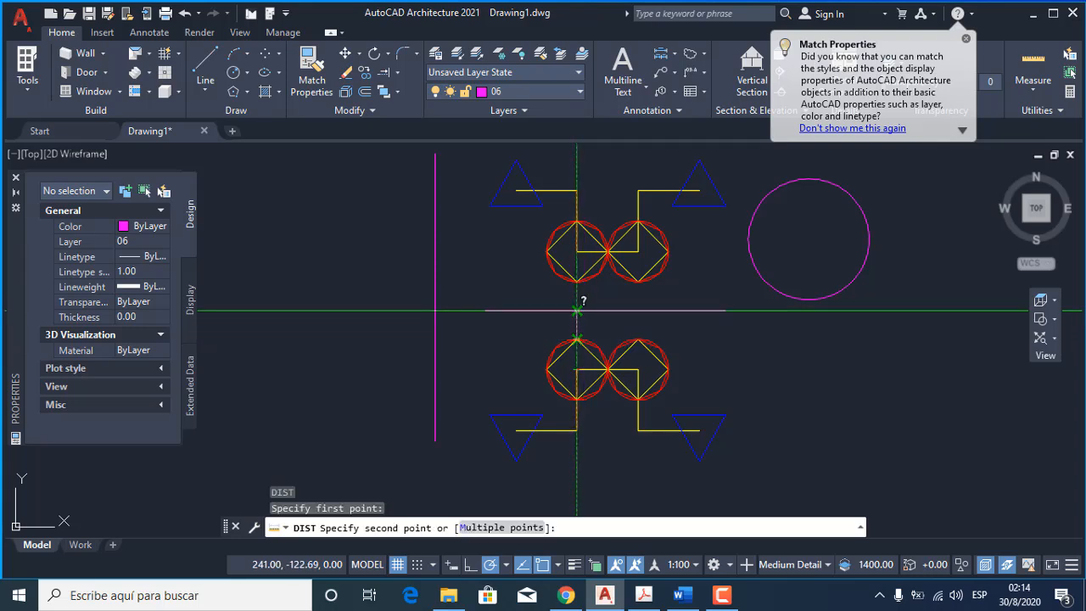
pyautogui.click(576, 310)
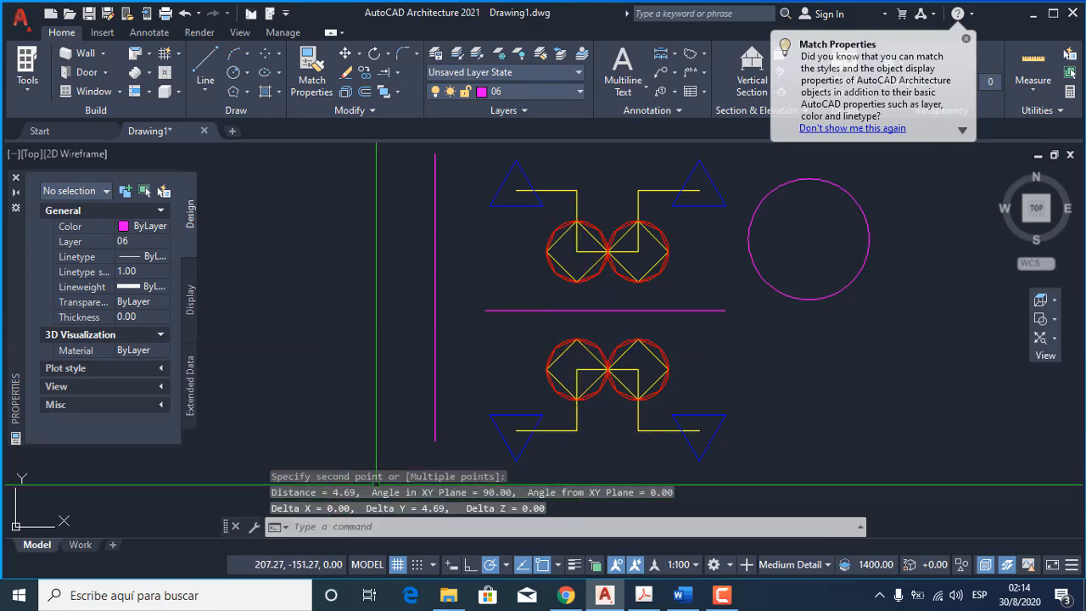
pyautogui.press('Escape')
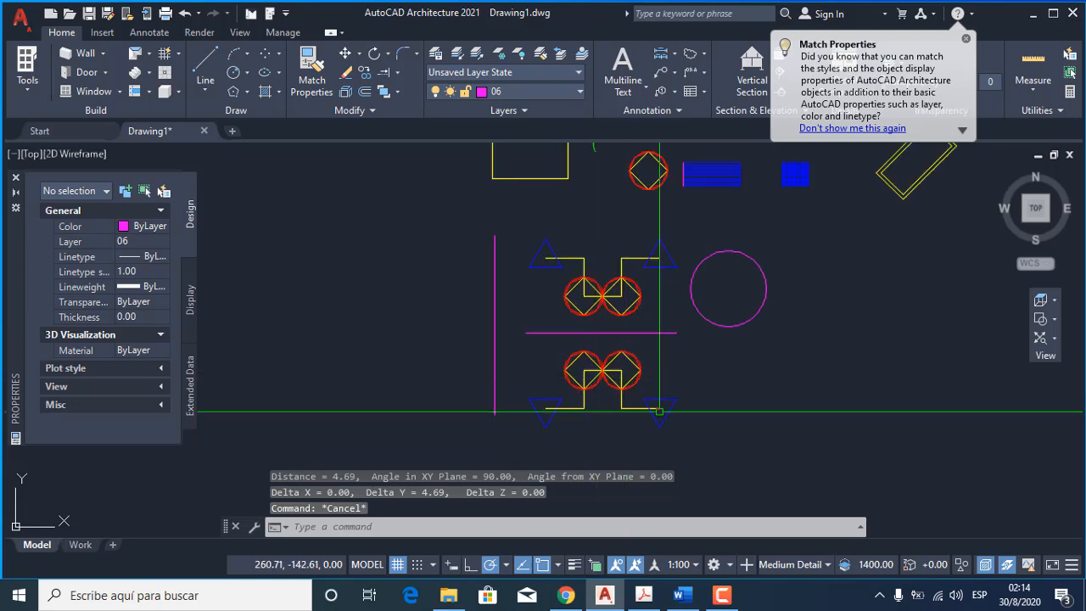
# Mirror both triangle-and-decagon figures and the horizontal line between them across the vertical magenta line, keeping the source objects.
pyautogui.scroll(-3, 602, 424)
pyautogui.write('mi')
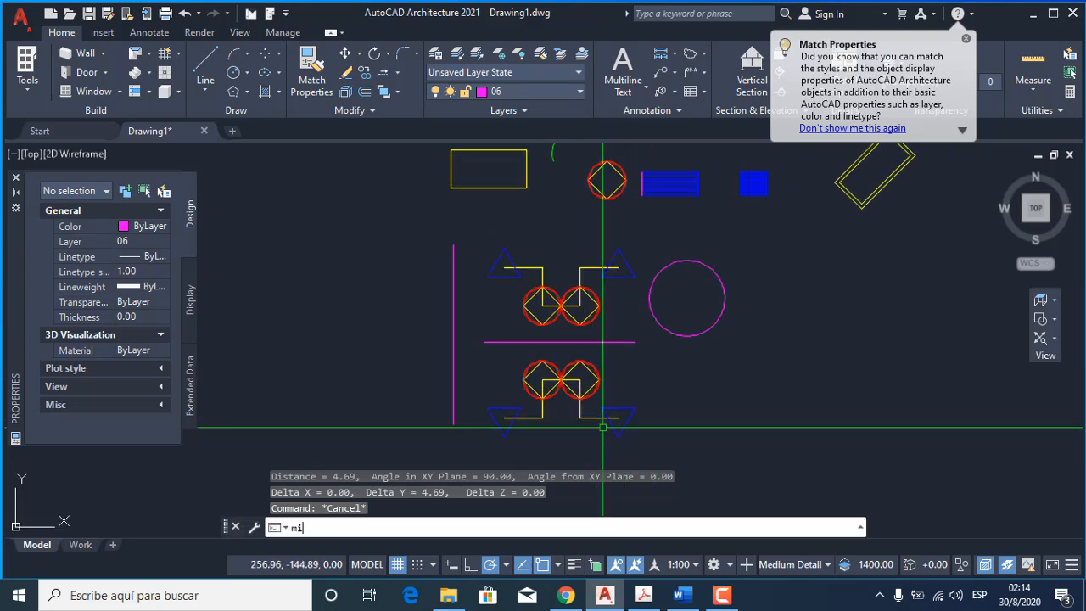
pyautogui.press('Return')
pyautogui.click(634, 447)
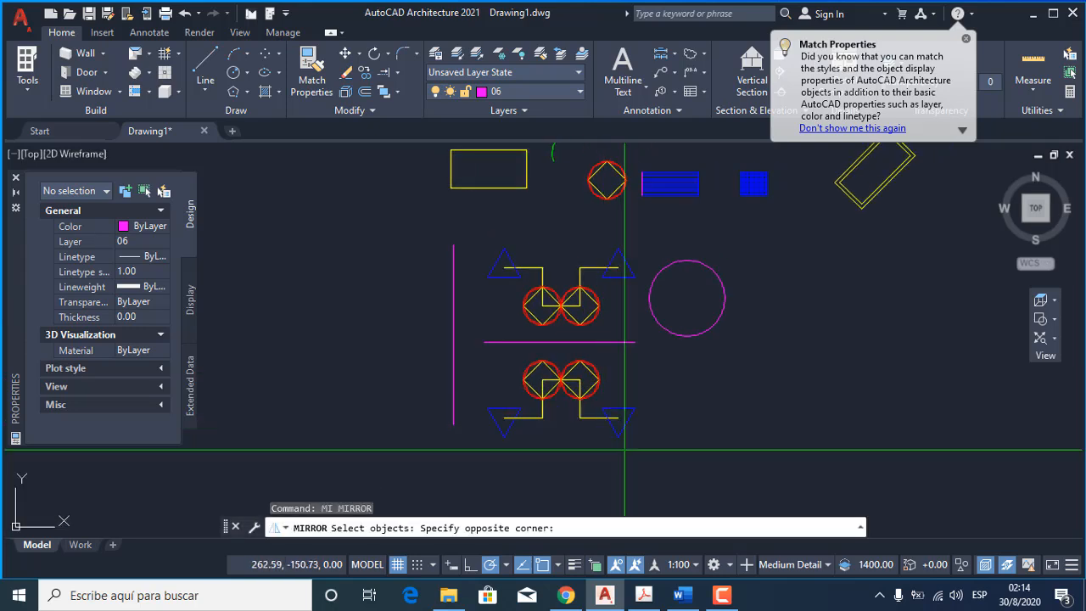
pyautogui.click(497, 245)
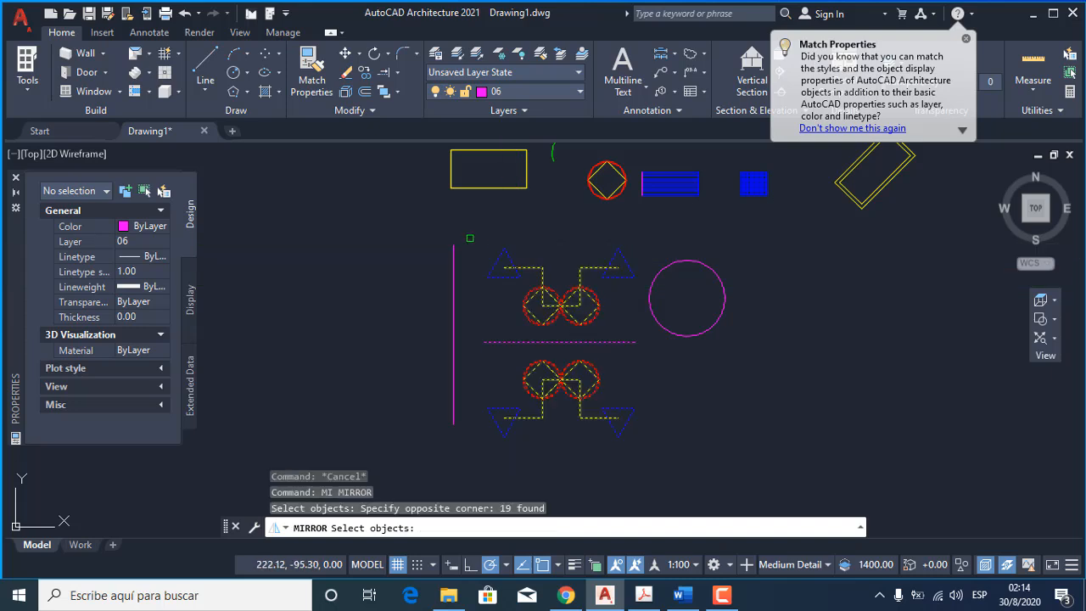
pyautogui.press('Return')
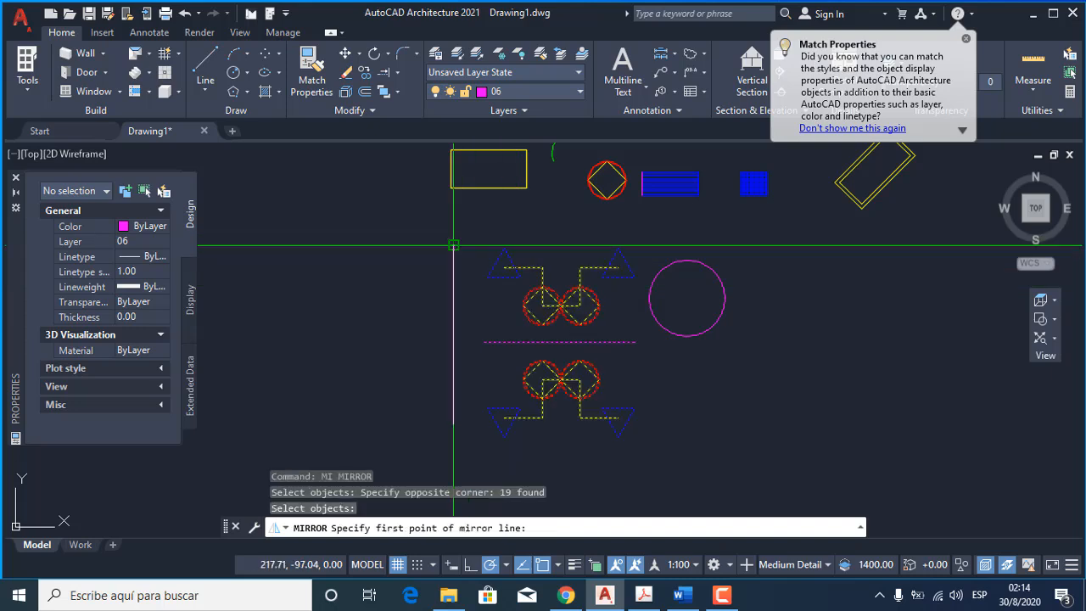
pyautogui.click(454, 245)
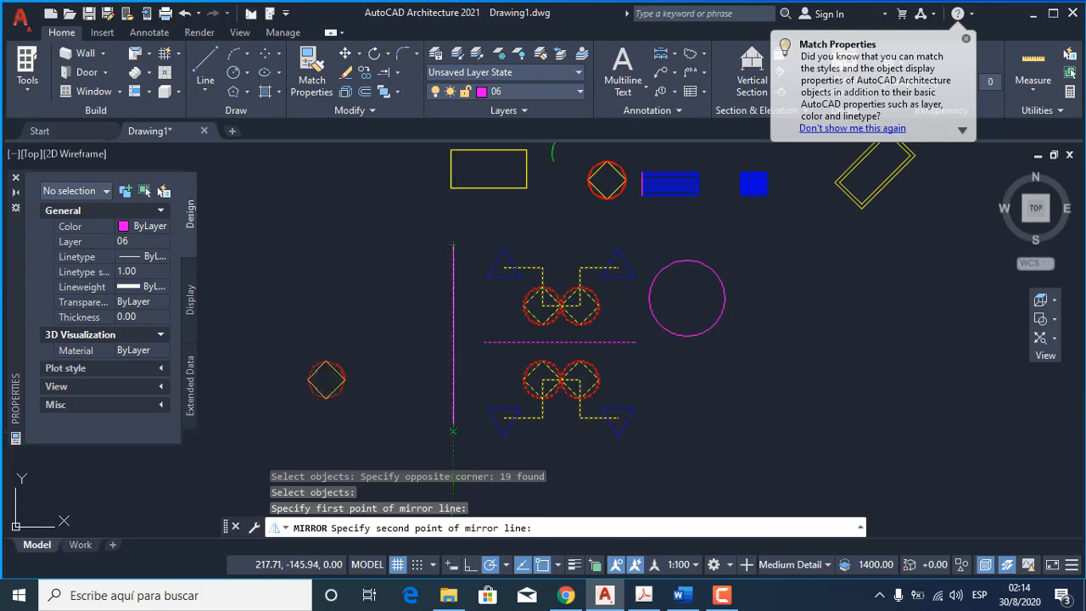
pyautogui.click(454, 424)
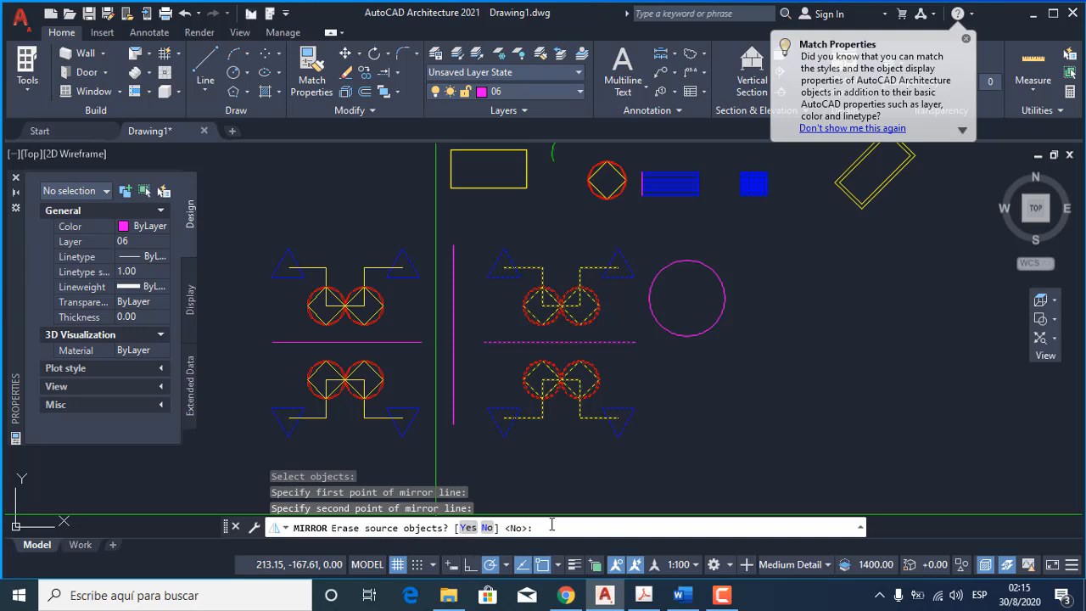
pyautogui.press('Return')
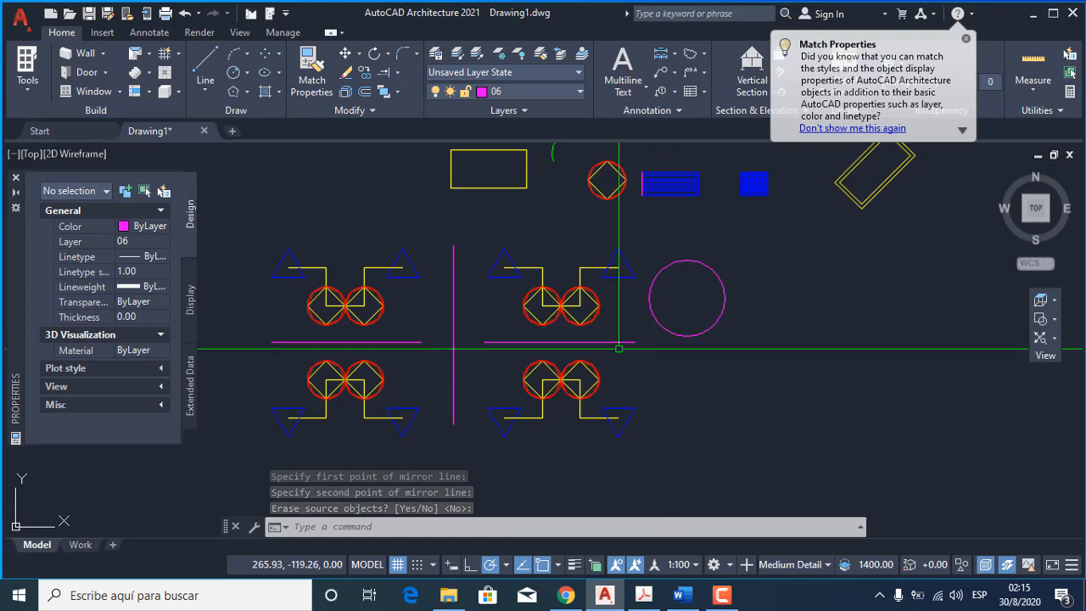
# Mirror the tilted double rectangle across a vertical axis through its outer right corner, keeping the source objects.
pyautogui.scroll(3, 466, 328)
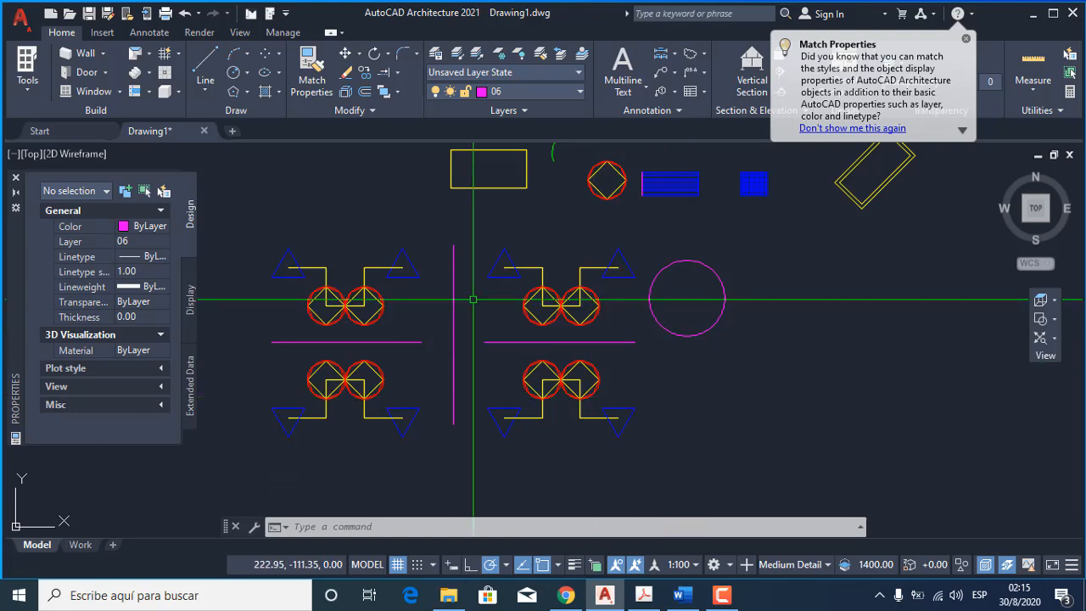
pyautogui.moveTo(478, 262); pyautogui.dragTo(437, 269, button='middle')
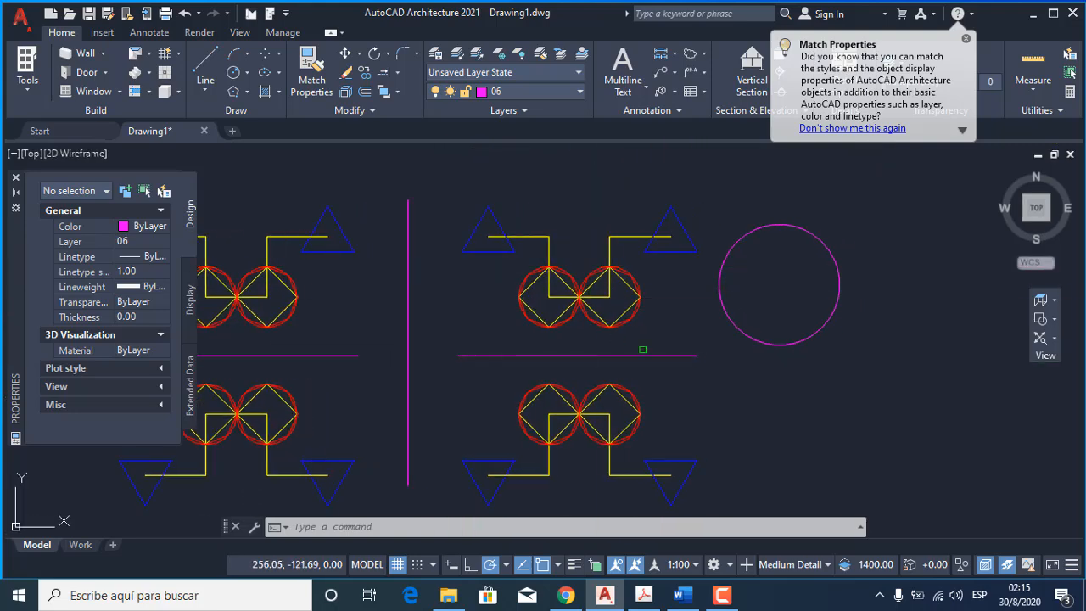
pyautogui.moveTo(689, 359); pyautogui.dragTo(466, 414, button='middle')
pyautogui.scroll(-6, 482, 391)
pyautogui.scroll(4, 585, 324)
pyautogui.scroll(5, 587, 320)
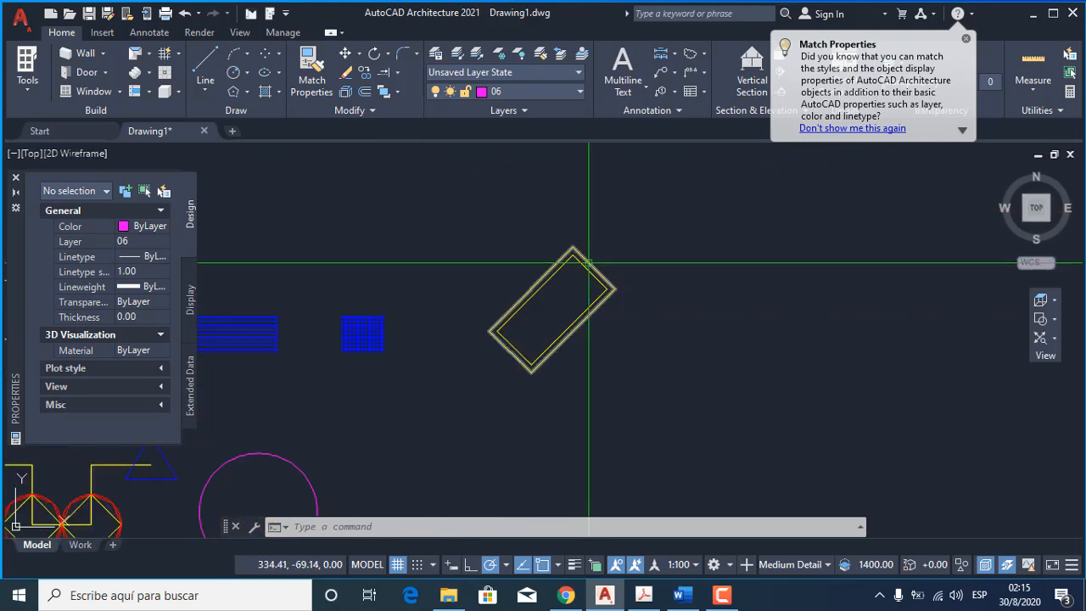
pyautogui.moveTo(612, 336)
pyautogui.mouseDown(button='middle')
pyautogui.moveTo(599, 321)
pyautogui.moveTo(575, 321)
pyautogui.mouseUp(button='middle')
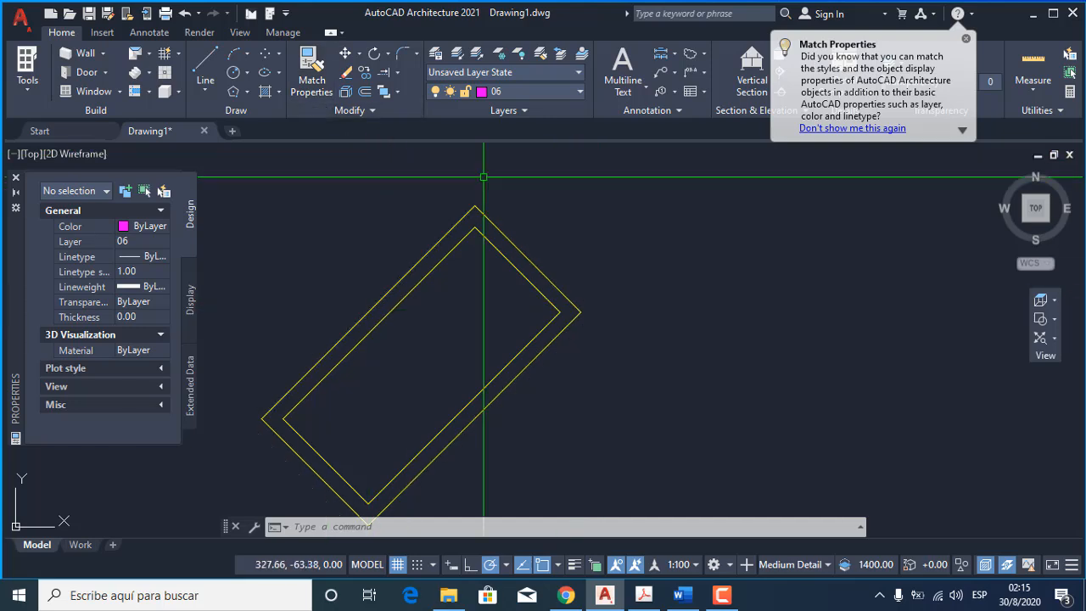
pyautogui.write('mi')
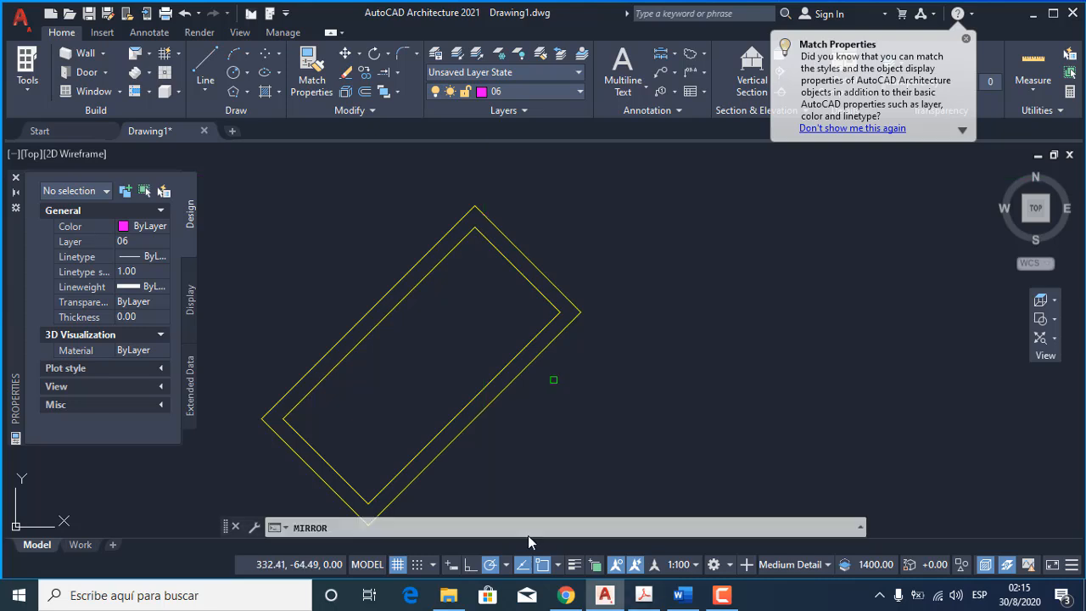
pyautogui.press('Return')
pyautogui.click(587, 377)
pyautogui.click(451, 274)
pyautogui.press('Return')
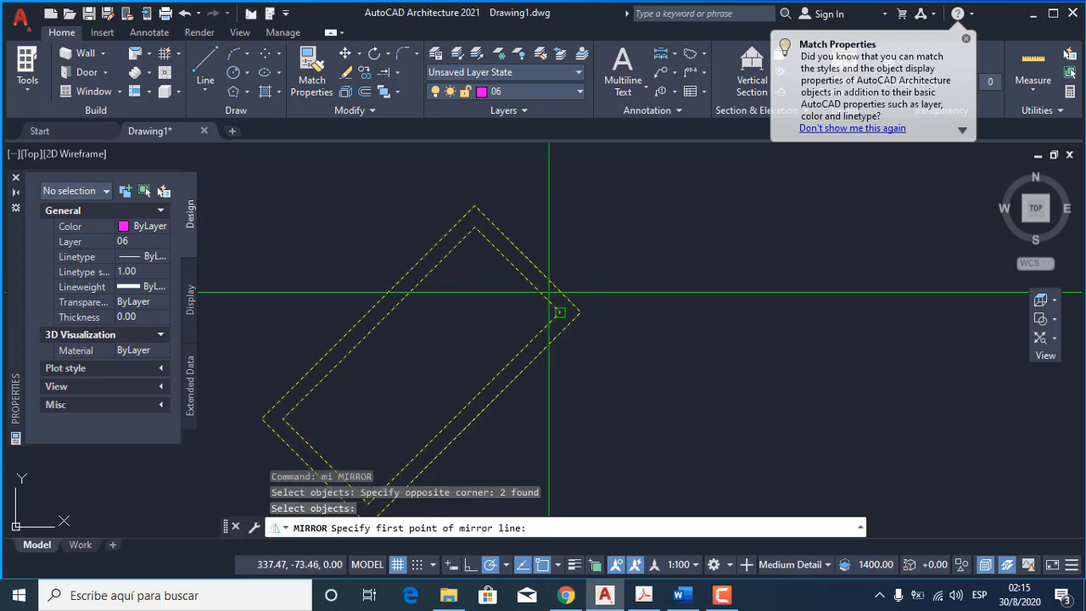
pyautogui.click(581, 313)
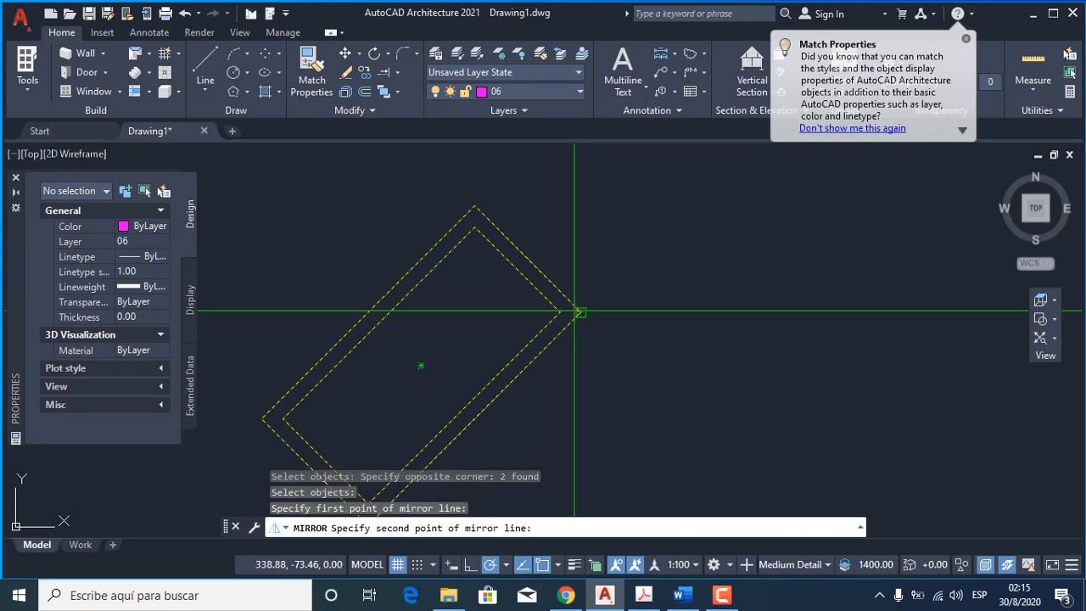
pyautogui.click(581, 335)
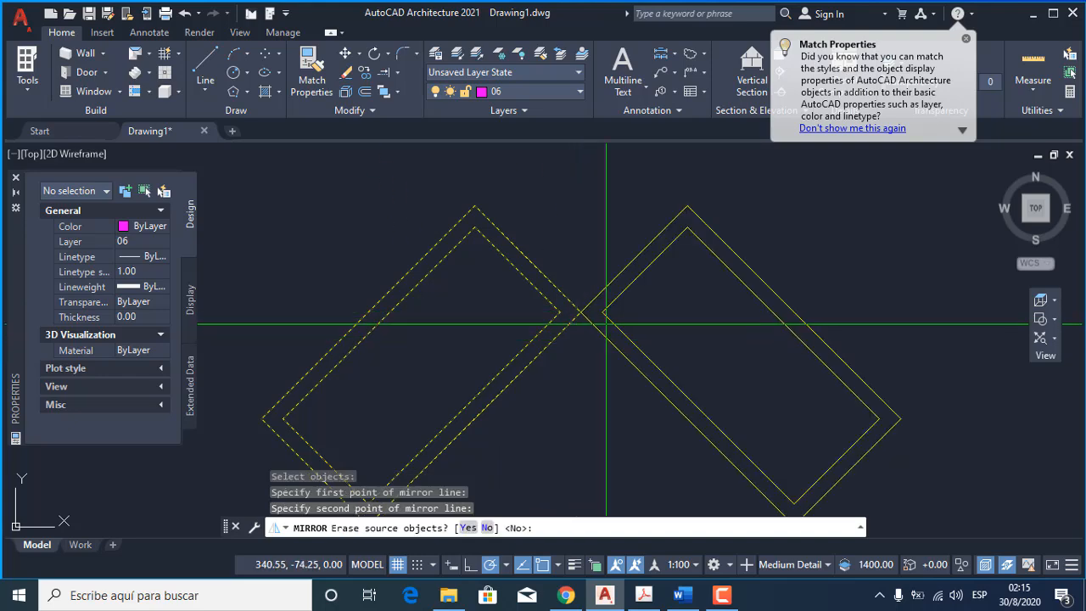
pyautogui.press('Return')
# Draw a vertical polyline down from the mirrored rectangle's right corner and stretch its upper end above the rectangle's top.
pyautogui.scroll(-6, 617, 292)
pyautogui.scroll(5, 587, 343)
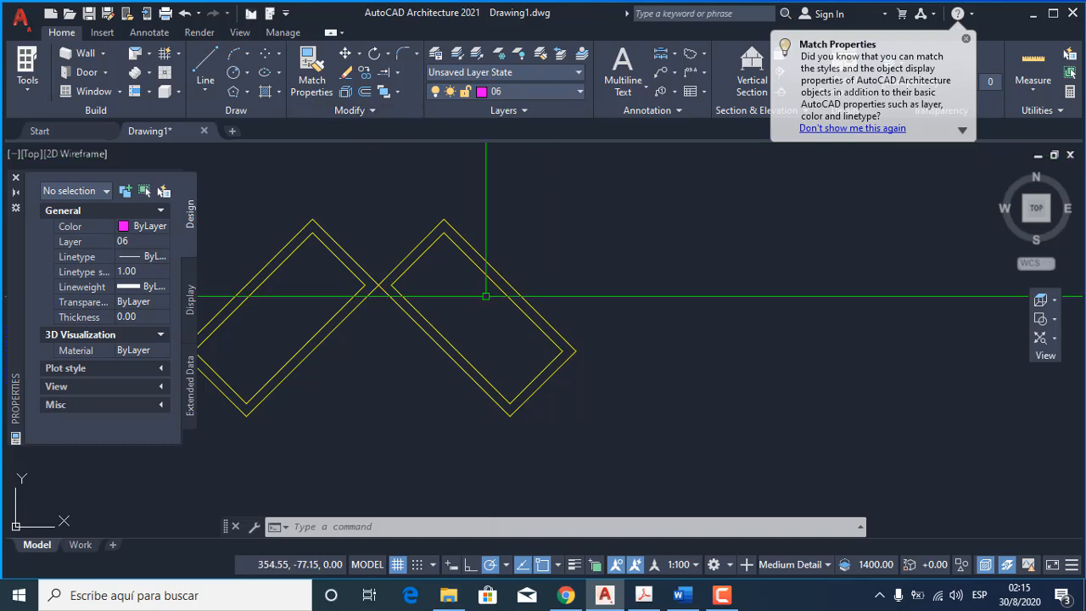
pyautogui.write('pl')
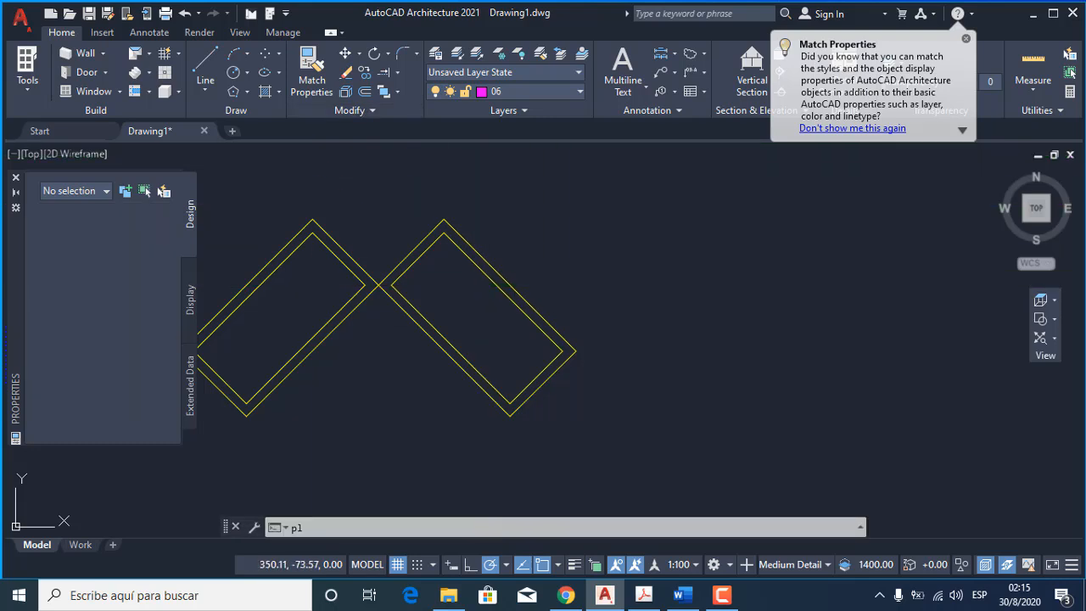
pyautogui.press('Return')
pyautogui.click(576, 350)
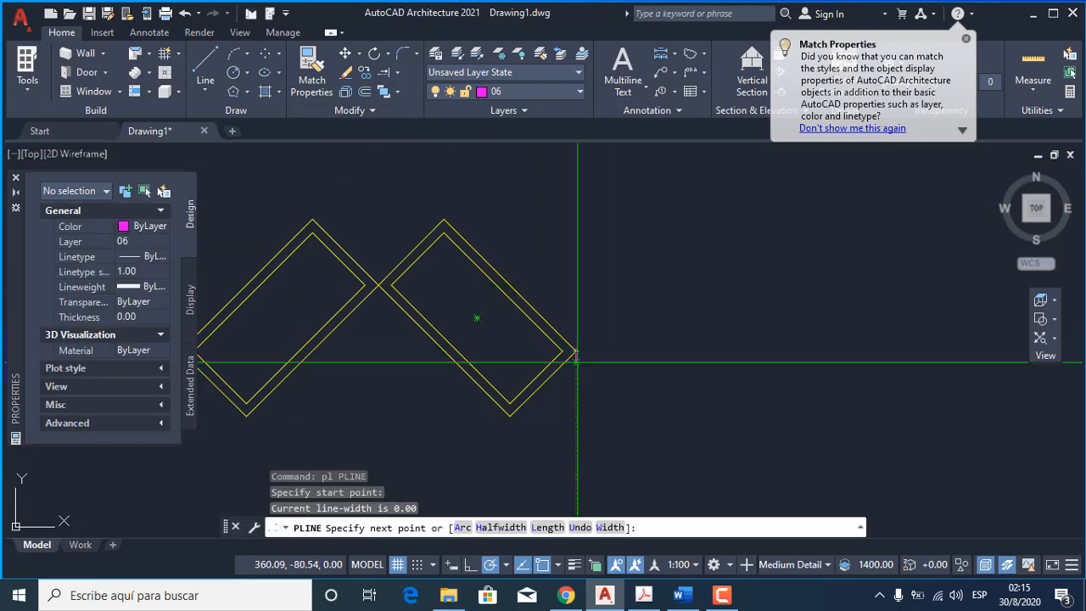
pyautogui.click(576, 462)
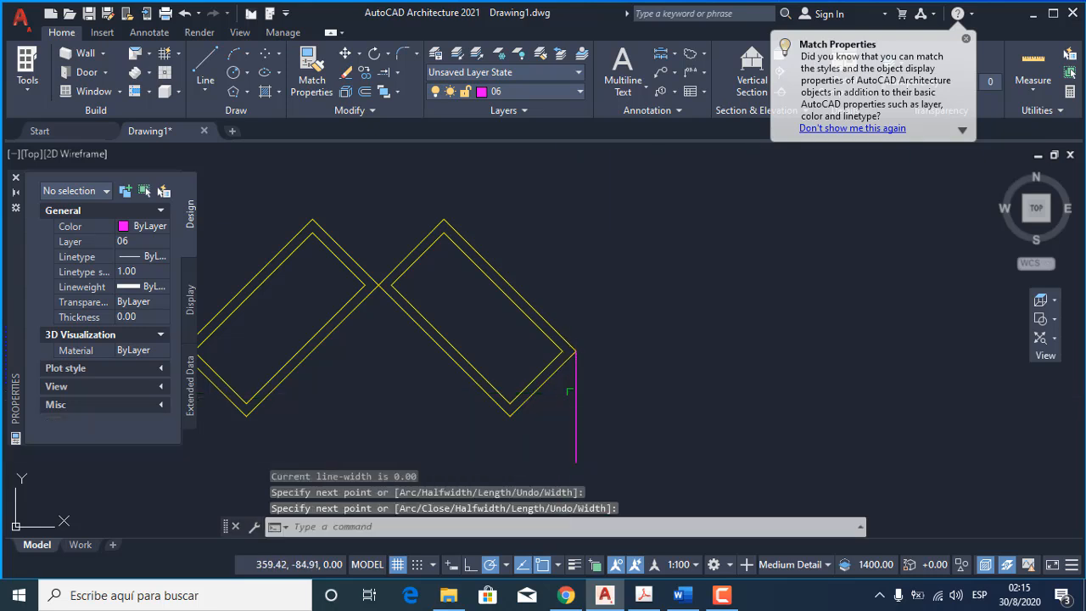
pyautogui.press('Return')
pyautogui.click(576, 351)
pyautogui.click(577, 350)
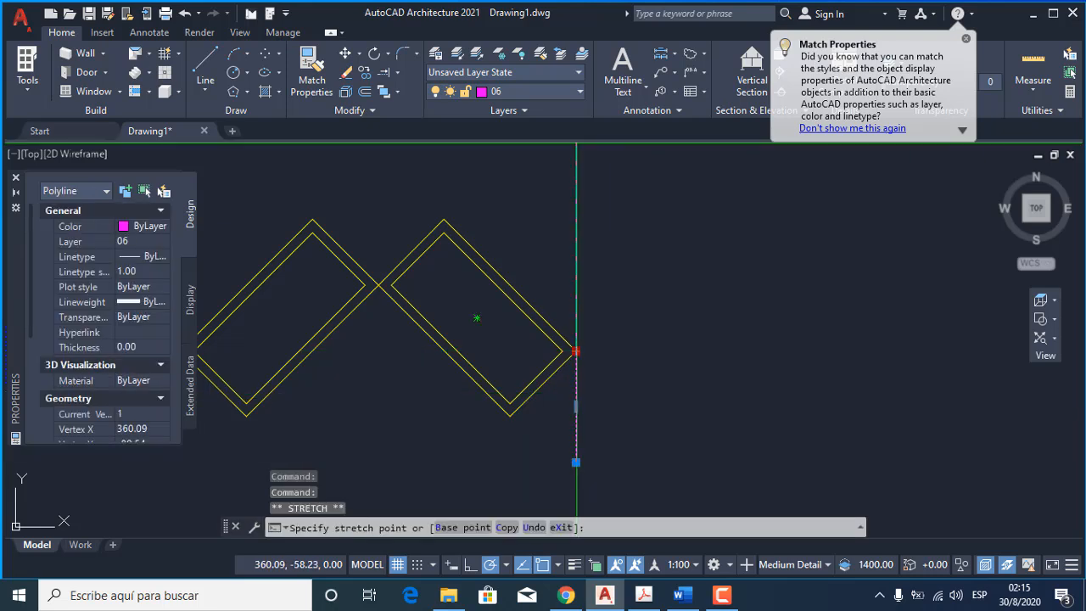
pyautogui.press('Escape')
# Offset the vertical polyline 1 unit to the right, away from the rectangles.
pyautogui.write('o')
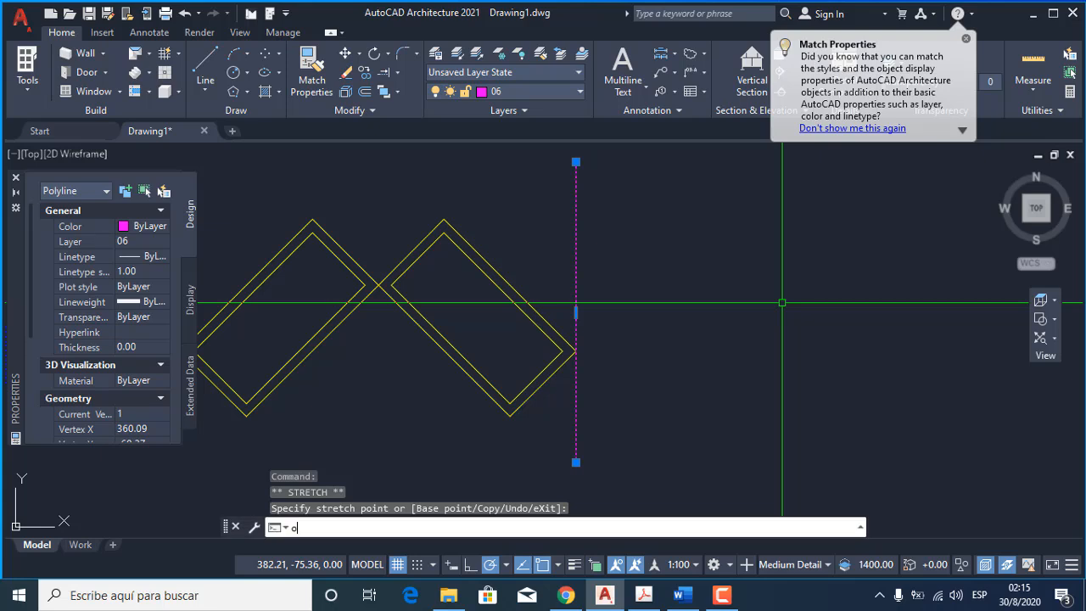
pyautogui.press('Return')
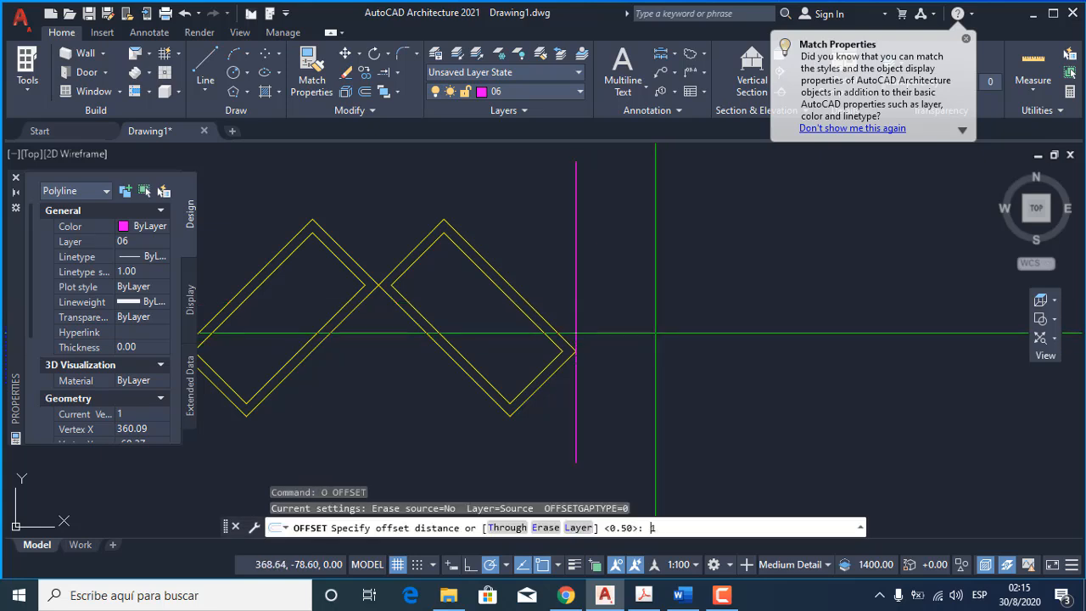
pyautogui.press('Return')
pyautogui.click(577, 261)
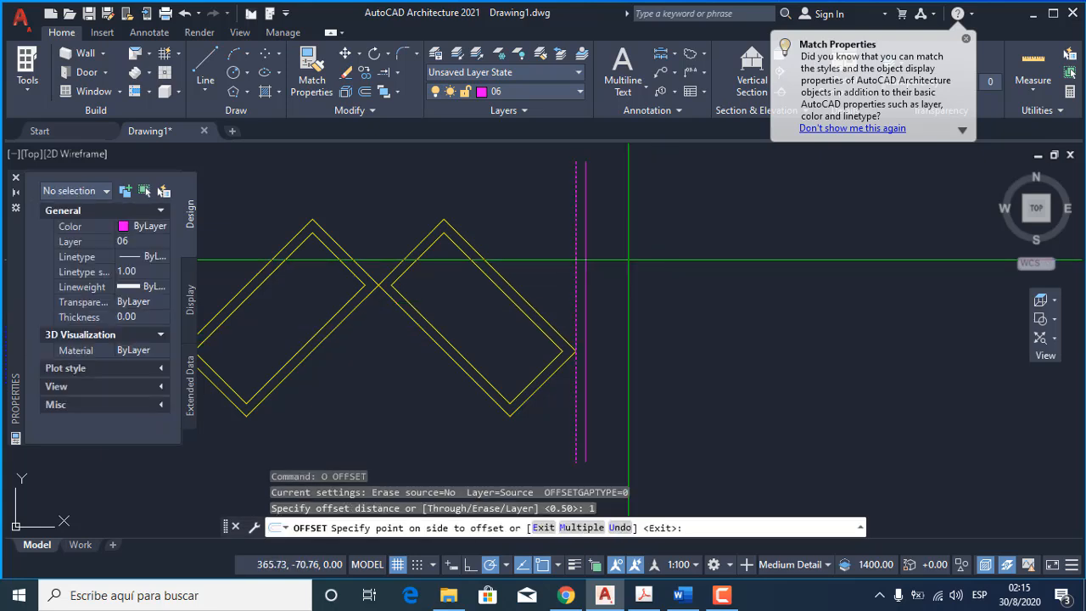
pyautogui.click(617, 261)
pyautogui.press('Return')
# Offset the second vertical line a further 1 unit to the right to add a third parallel line.
pyautogui.press('Return')
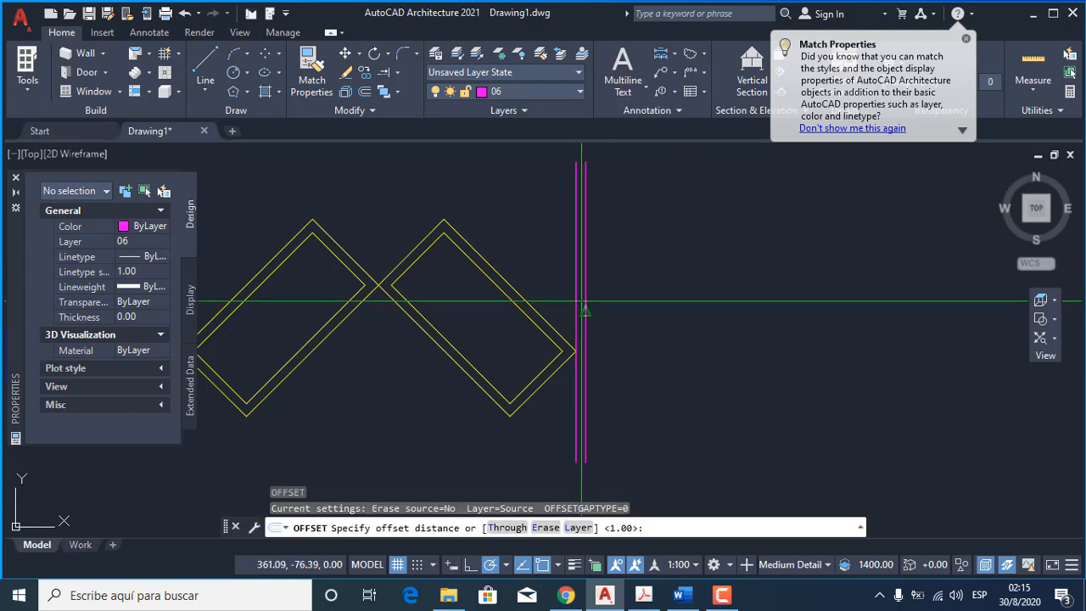
pyautogui.press('Return')
pyautogui.click(586, 301)
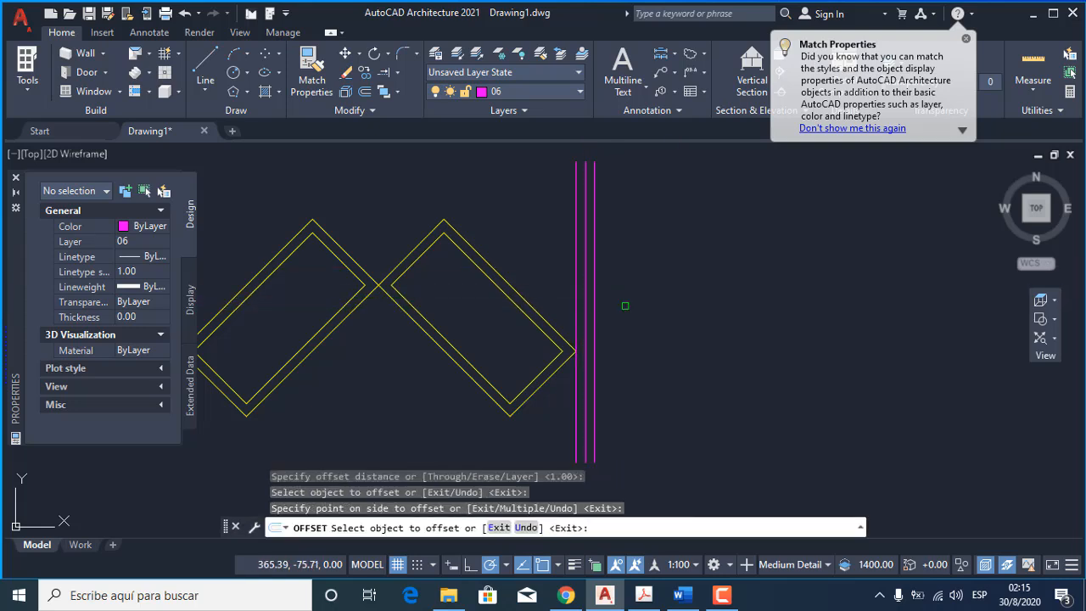
pyautogui.click(611, 334)
pyautogui.press('Return')
pyautogui.click(585, 379)
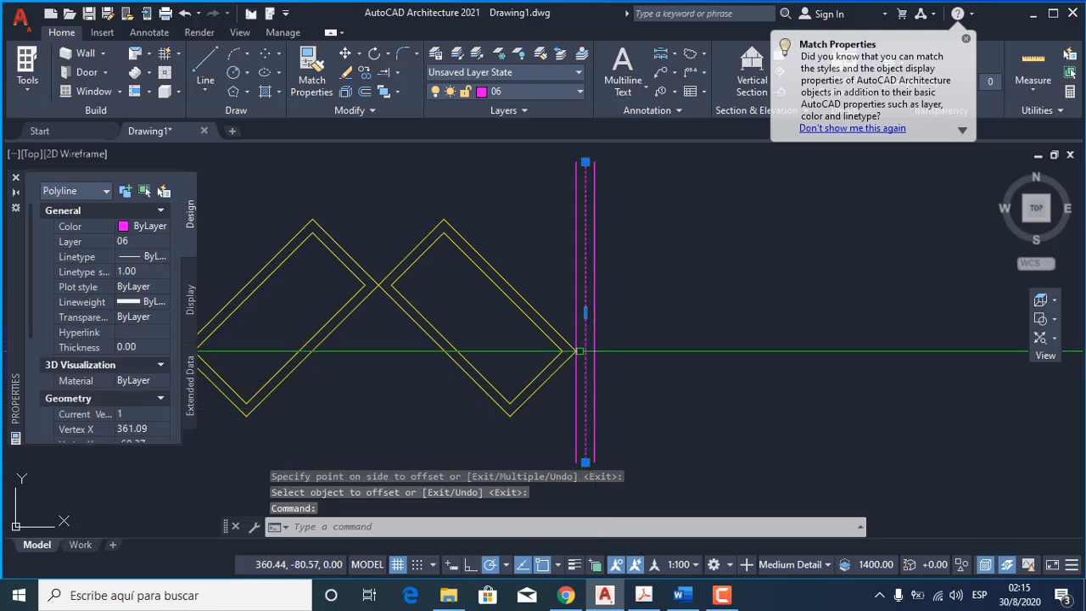
pyautogui.press('Escape')
# Mirror the second double rectangle across the middle vertical line, keeping the source objects.
pyautogui.click(543, 412)
pyautogui.click(516, 323)
pyautogui.write('mi')
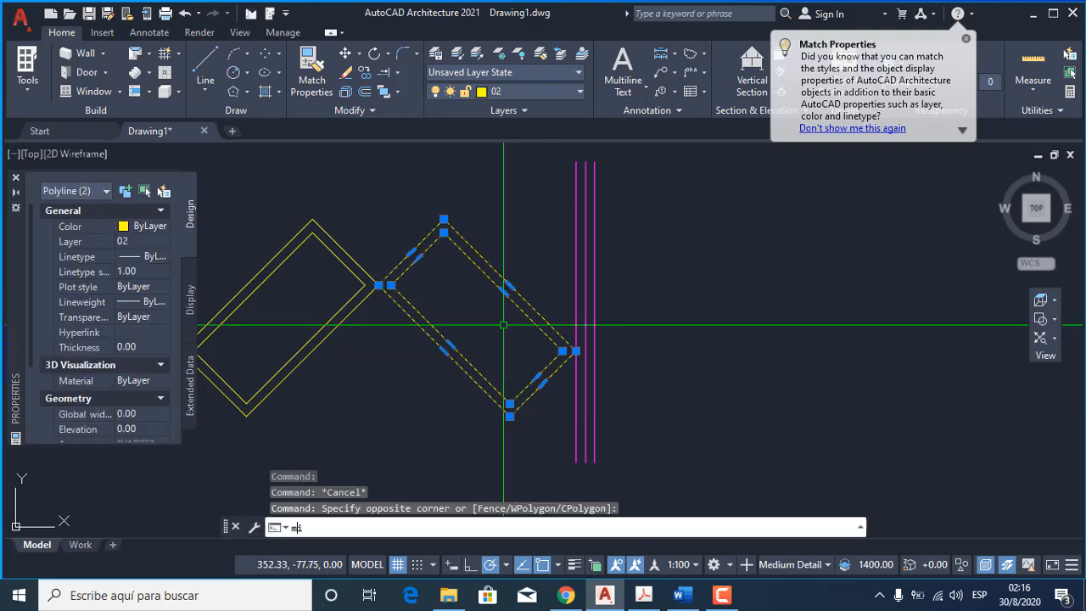
pyautogui.press('Return')
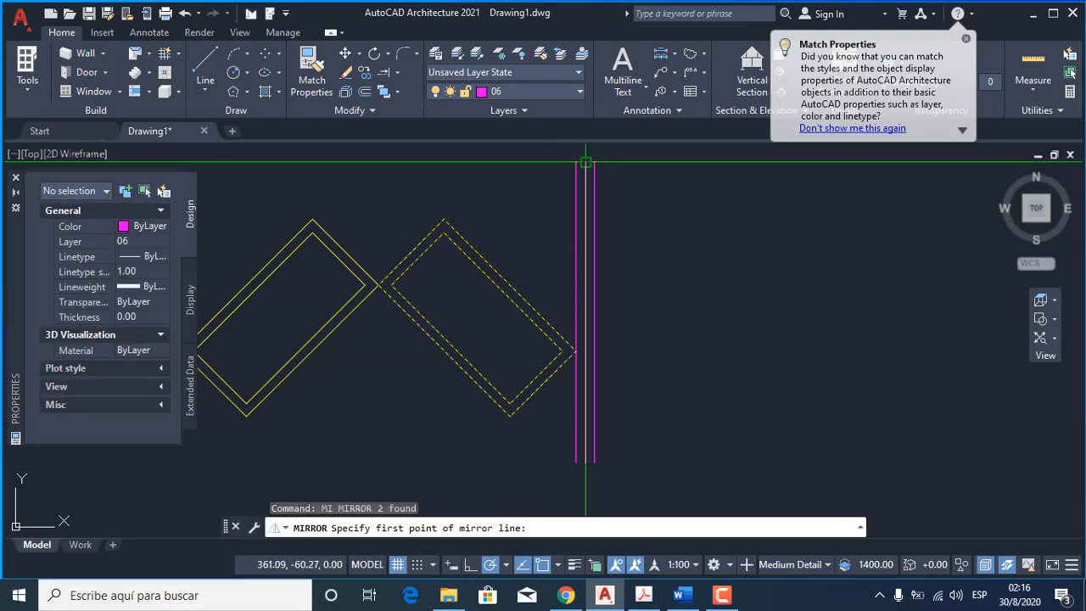
pyautogui.click(585, 161)
pyautogui.click(586, 405)
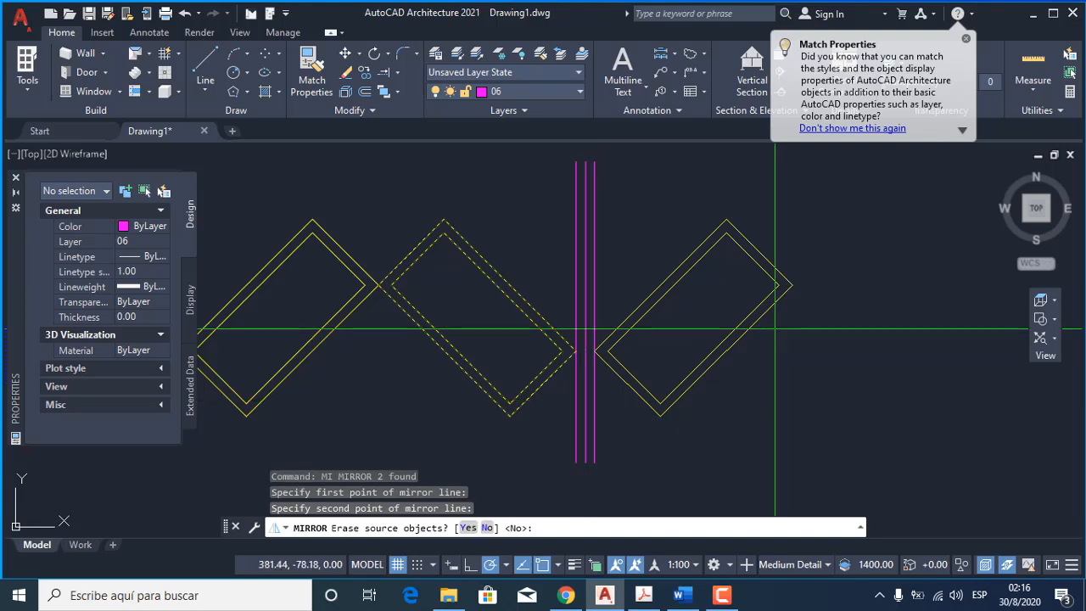
pyautogui.press('Return')
# Measure the gap between the facing outer corners of the second and third double rectangles.
pyautogui.scroll(7, 563, 353)
pyautogui.write('d')
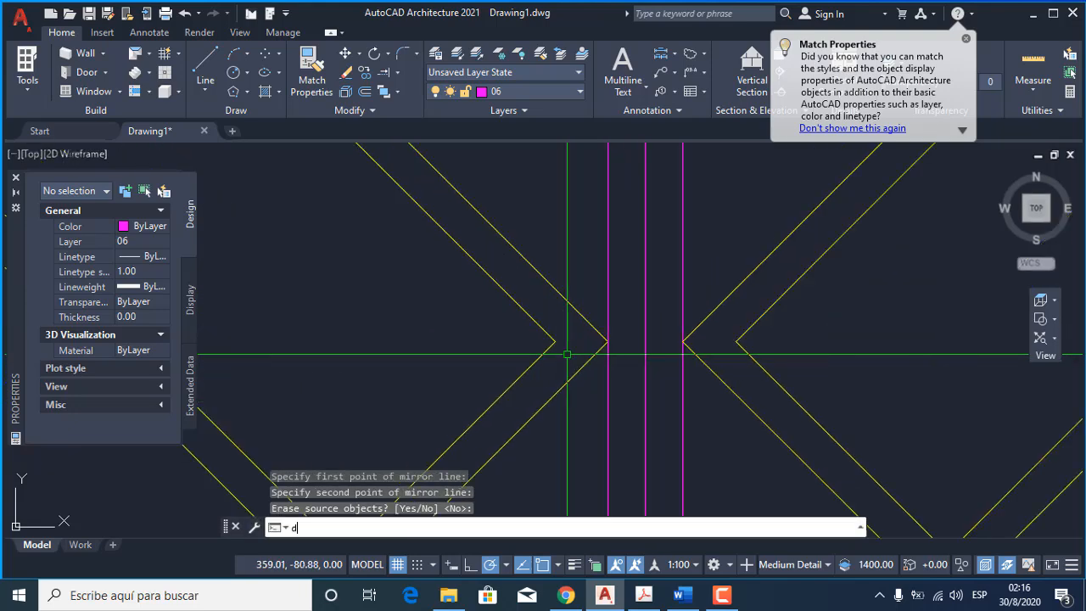
pyautogui.write('i')
pyautogui.press('Return')
pyautogui.click(607, 342)
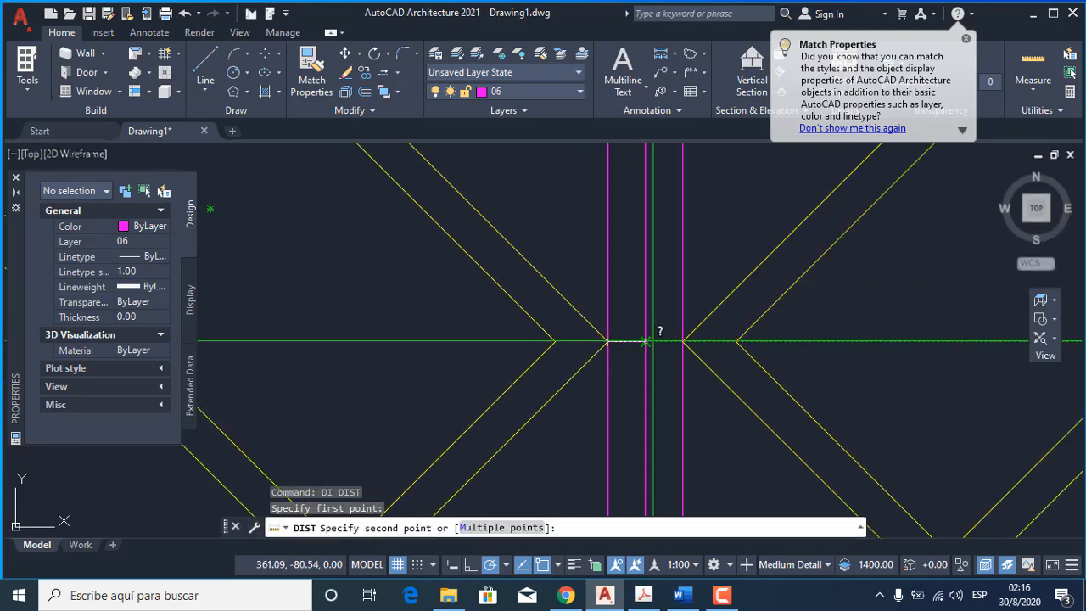
pyautogui.click(683, 342)
pyautogui.scroll(-3, 607, 336)
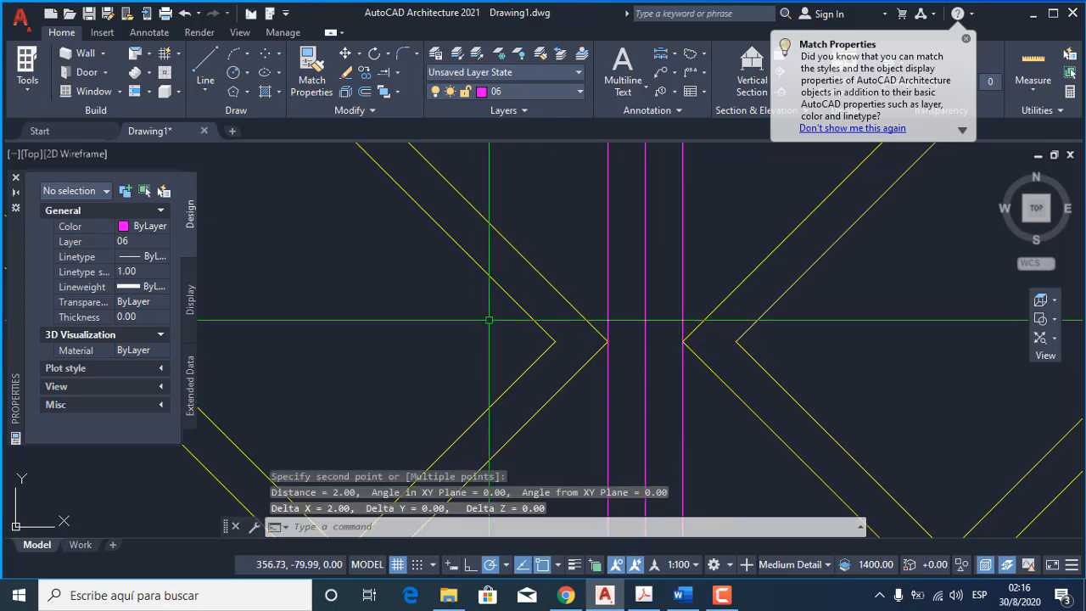
pyautogui.press('Escape')
# Delete the three vertical magenta lines between the second and third double rectangles.
pyautogui.click(611, 395)
pyautogui.click(589, 380)
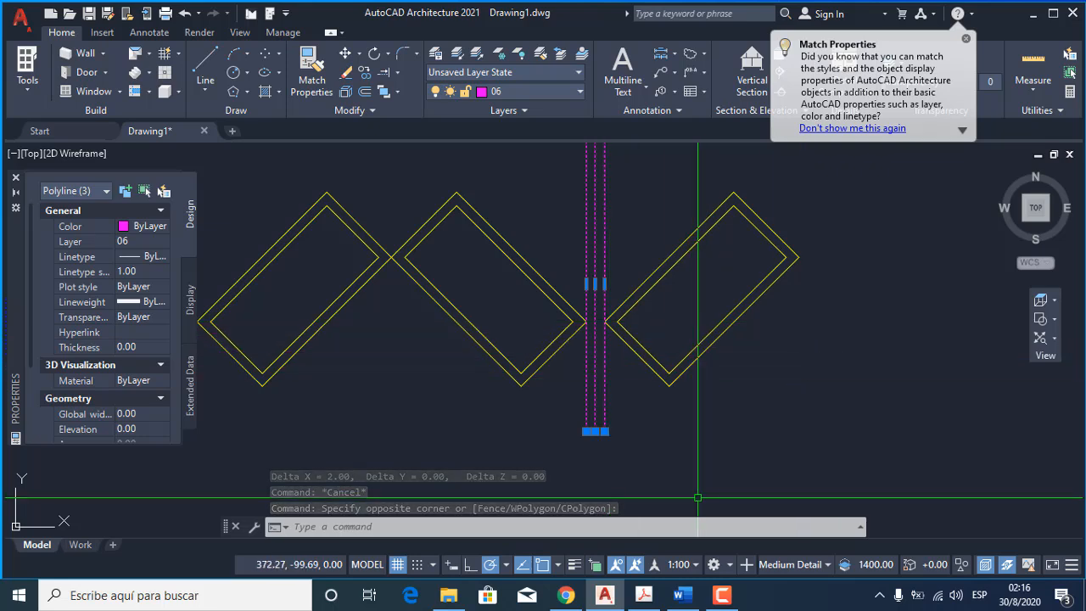
pyautogui.press('Delete')
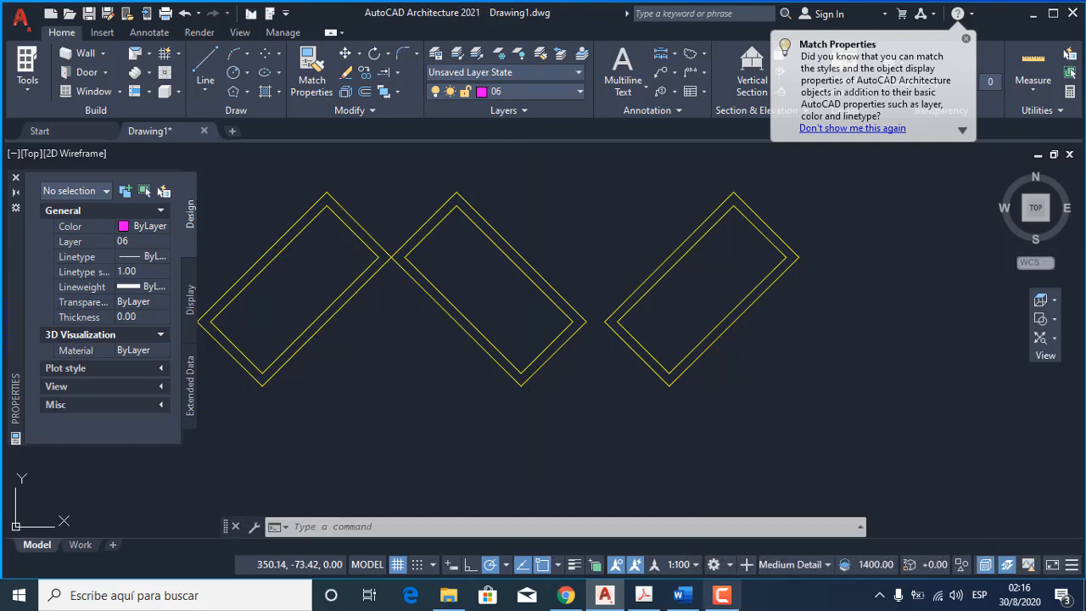
pyautogui.scroll(-6, 821, 416)
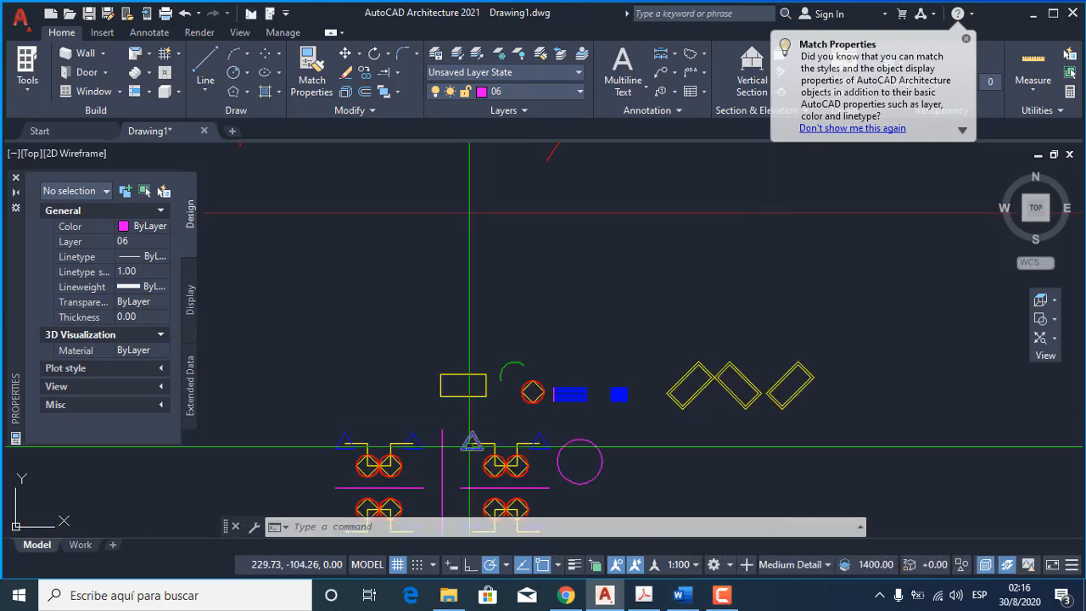
# Stretch the upper-right corner of the yellow rectangle about 8 units straight up, selecting only that corner with a crossing window.
pyautogui.moveTo(469, 447); pyautogui.dragTo(522, 447, button='middle')
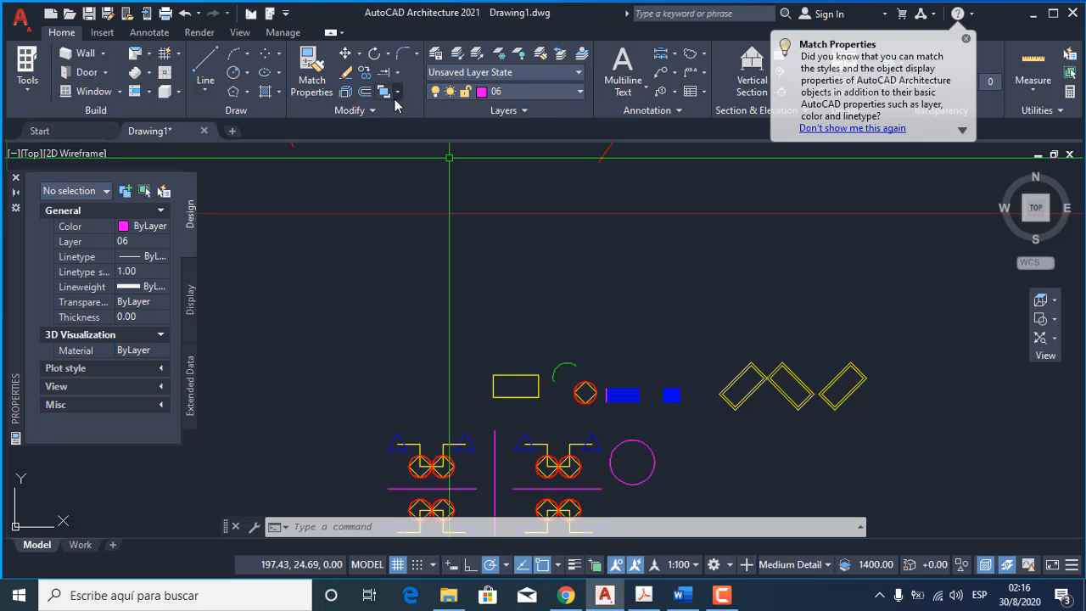
pyautogui.click(371, 111)
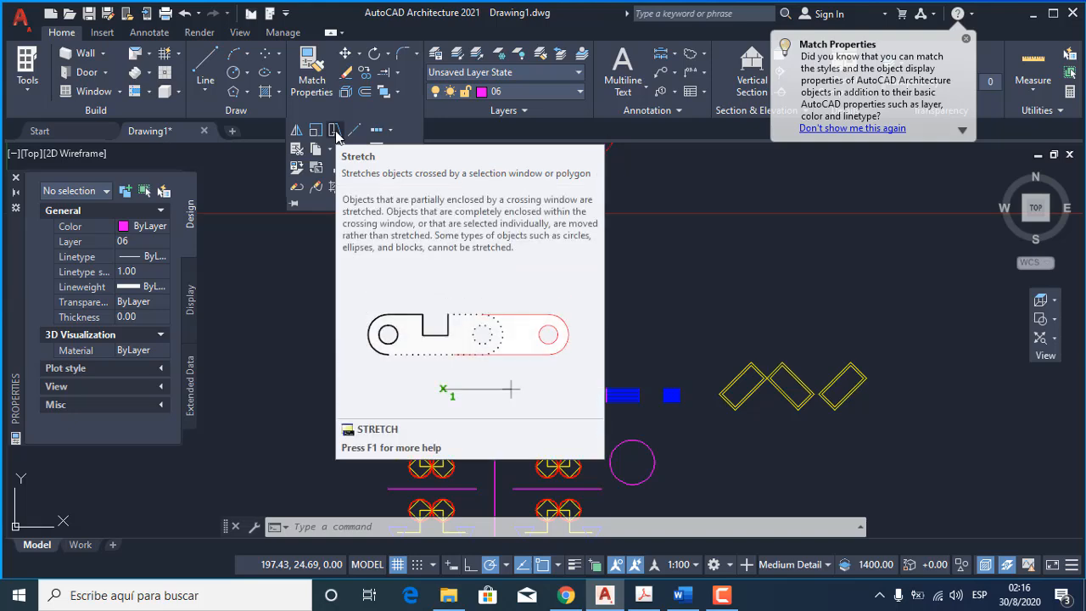
pyautogui.scroll(6, 549, 364)
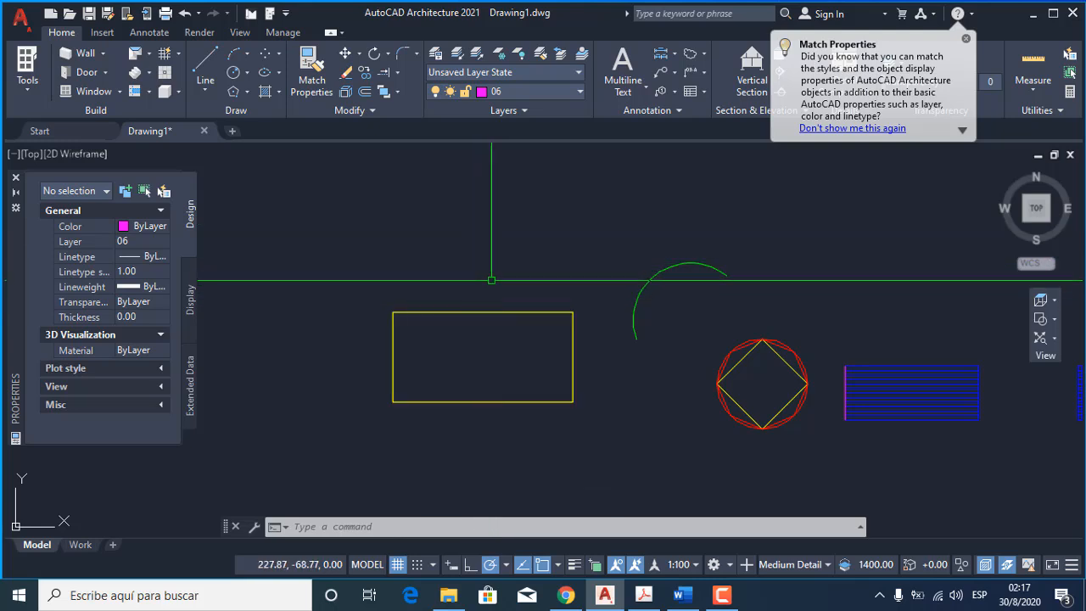
pyautogui.click(365, 117)
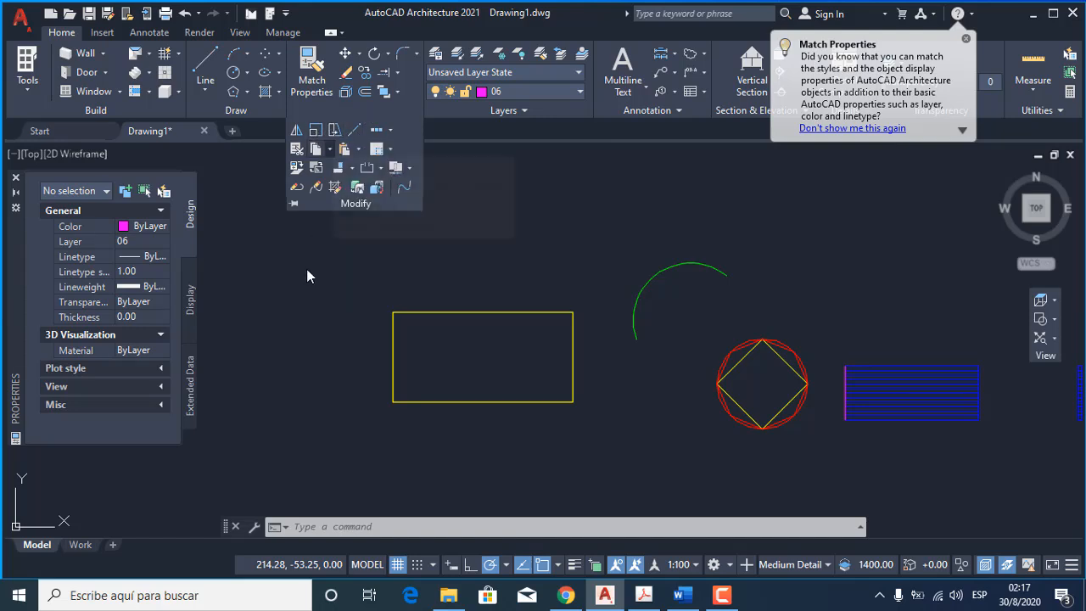
pyautogui.write('s')
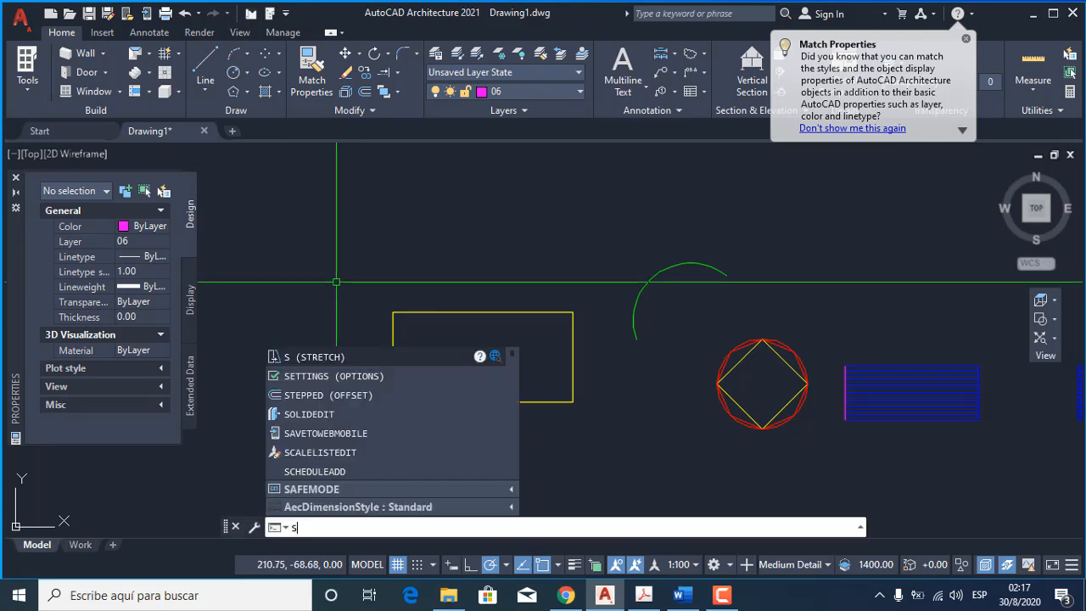
pyautogui.press('Return')
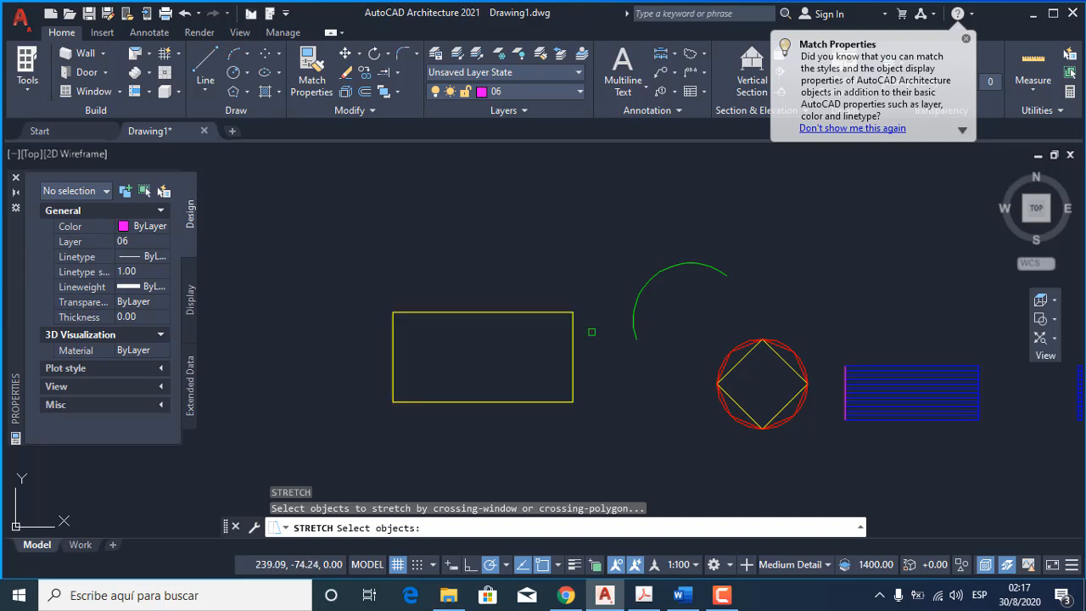
pyautogui.click(596, 332)
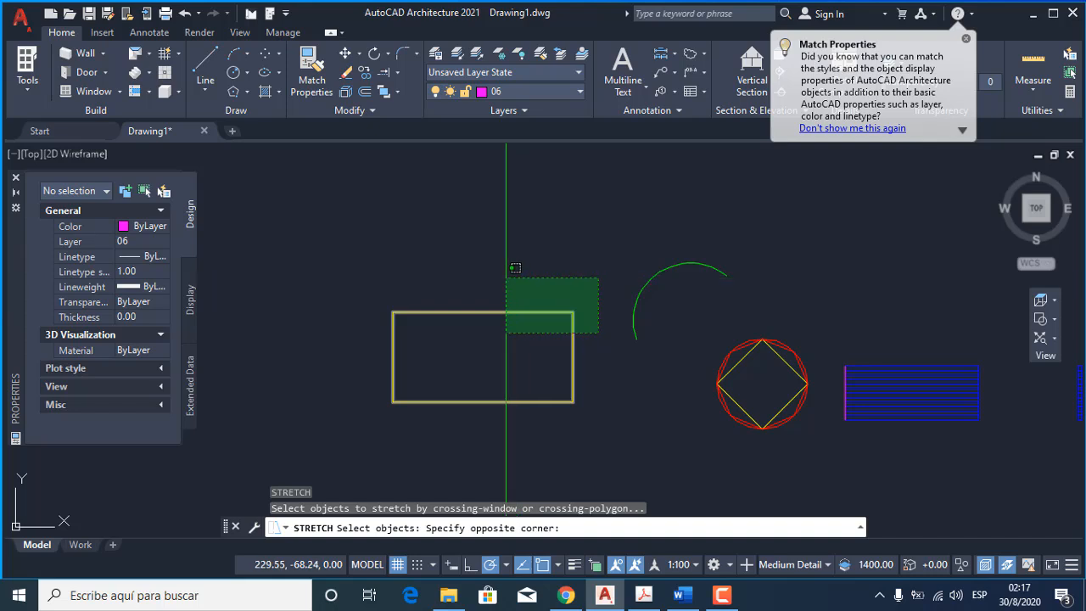
pyautogui.click(507, 277)
pyautogui.press('Return')
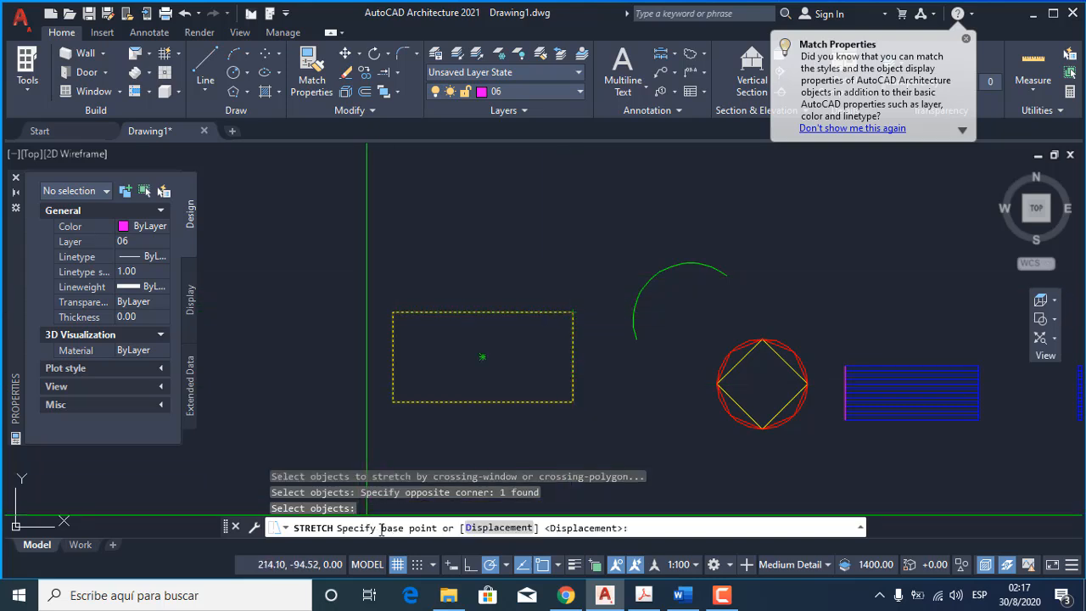
pyautogui.click(572, 313)
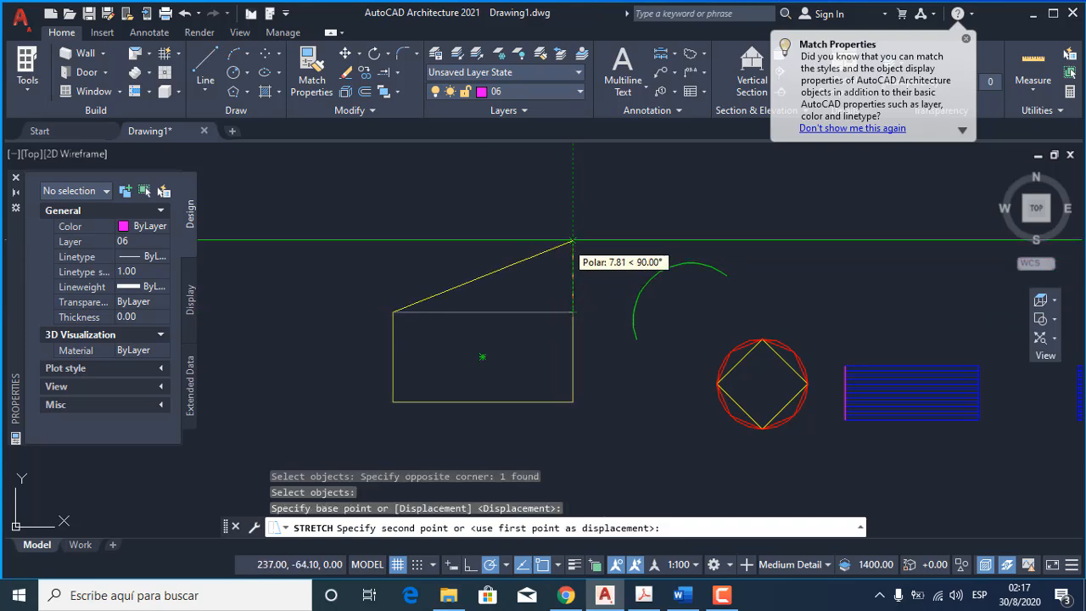
pyautogui.click(573, 241)
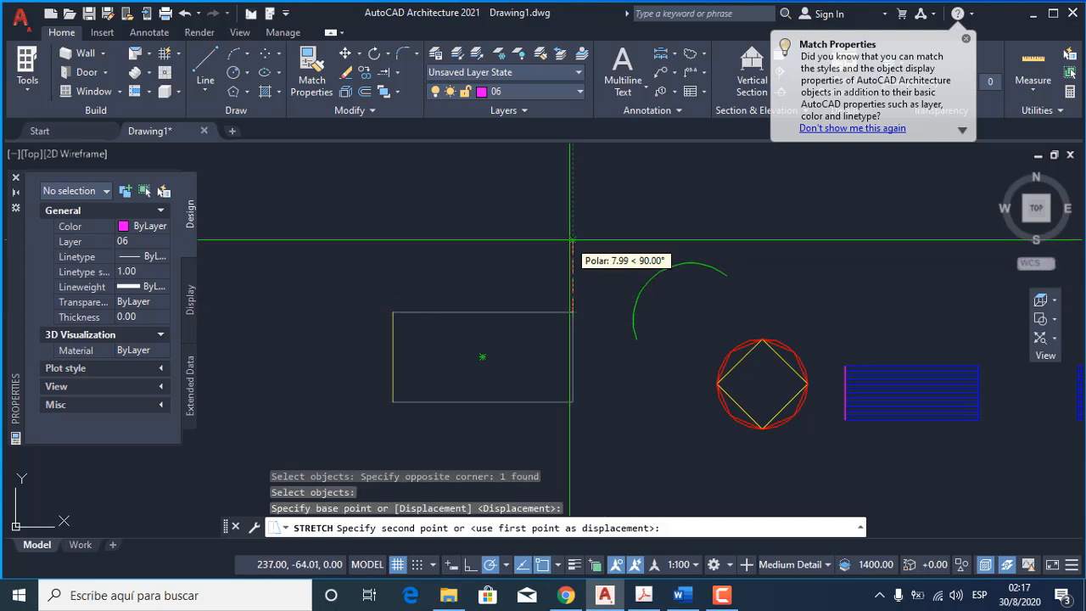
# Stretch the bottom edge of the yellow shape 2 units downward, using its lower-right corner as the base point.
pyautogui.moveTo(464, 368); pyautogui.dragTo(456, 335, button='middle')
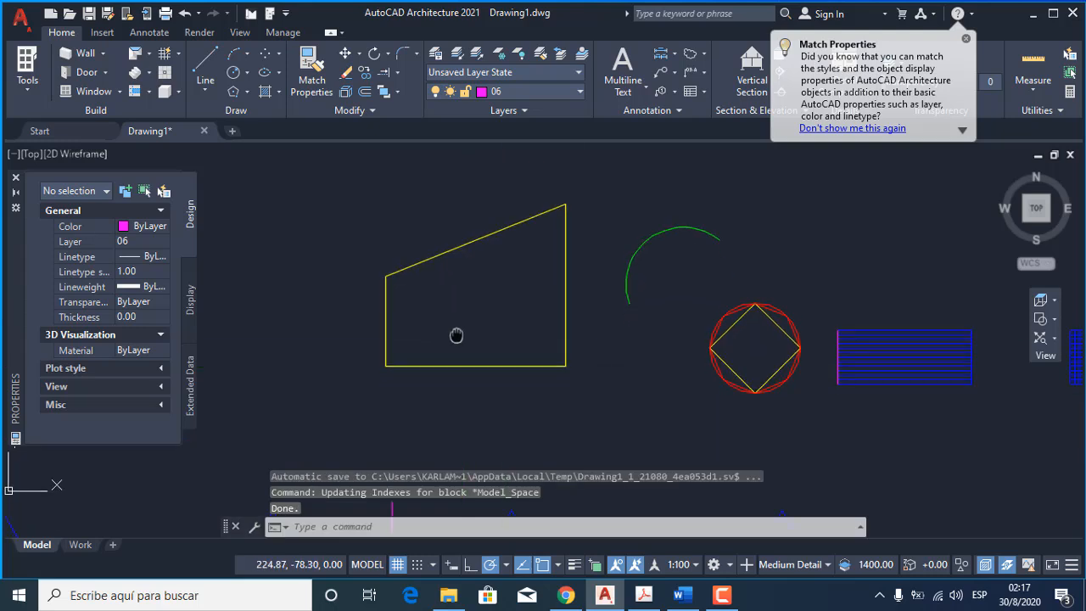
pyautogui.press('Return')
pyautogui.click(594, 411)
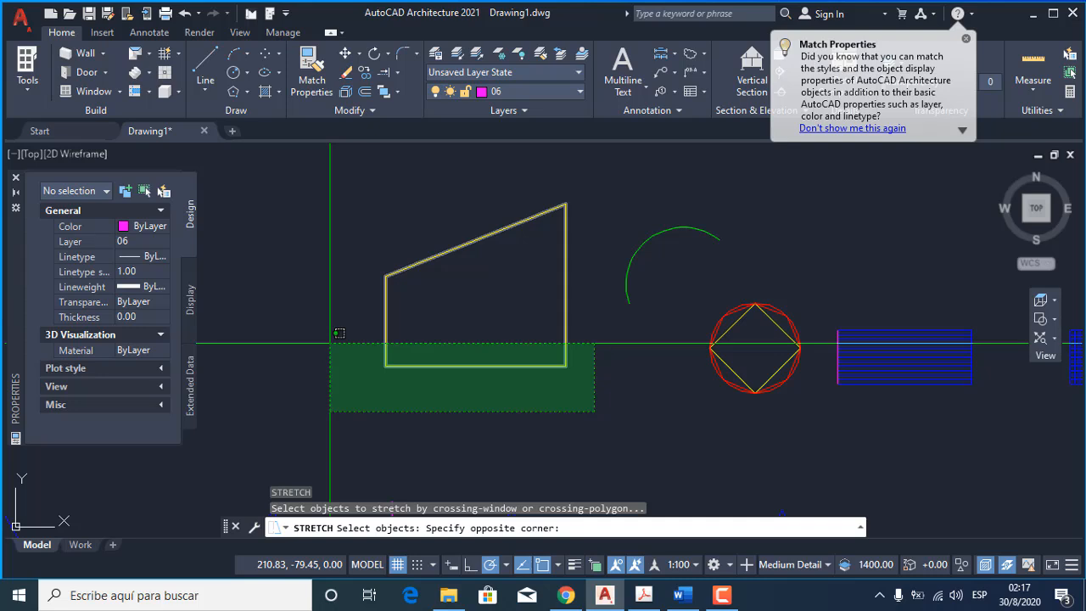
pyautogui.click(339, 334)
pyautogui.press('Return')
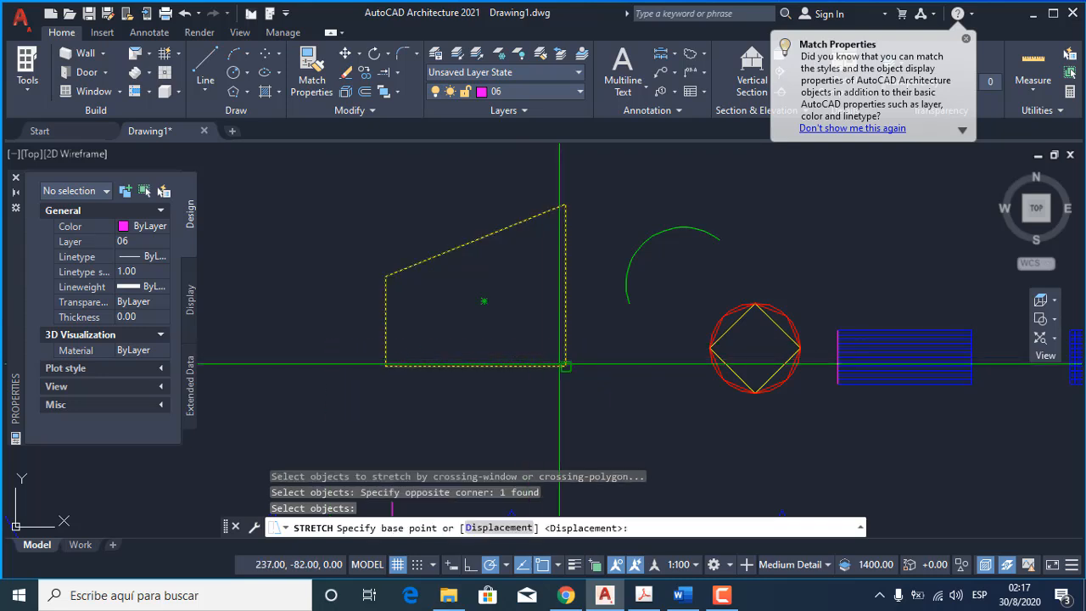
pyautogui.click(566, 367)
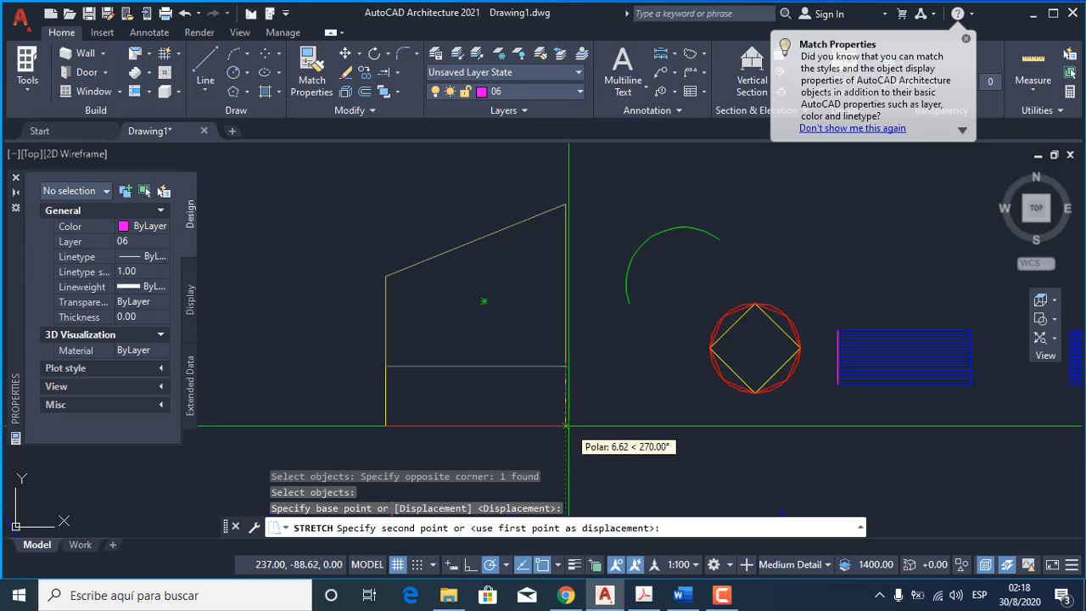
pyautogui.press('Return')
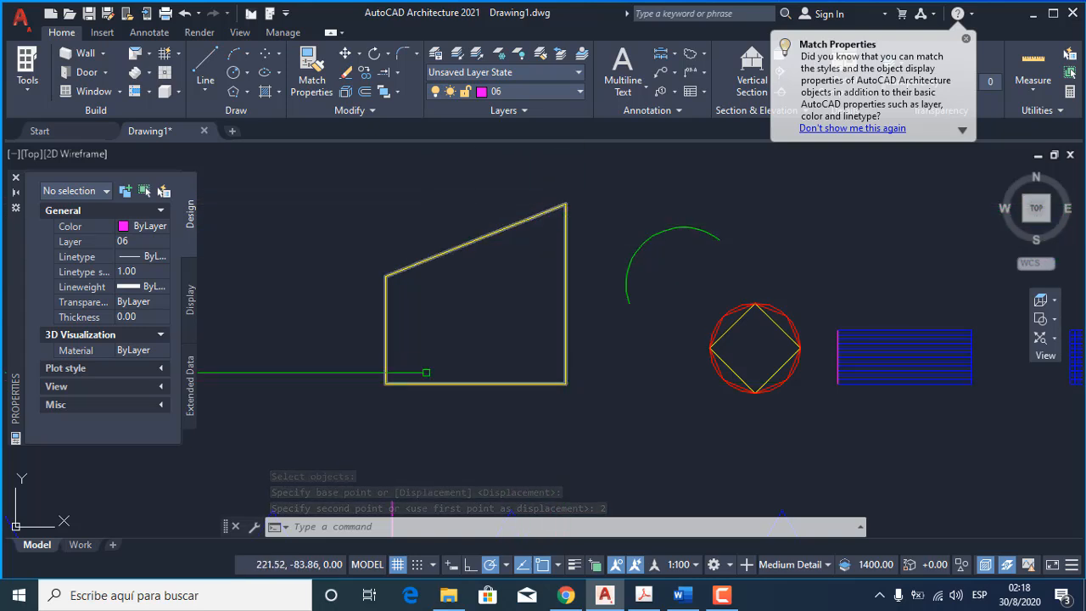
# Stretch the lower-left corner of the yellow shape 2 units to the left.
pyautogui.write('s')
pyautogui.press('Return')
pyautogui.click(405, 410)
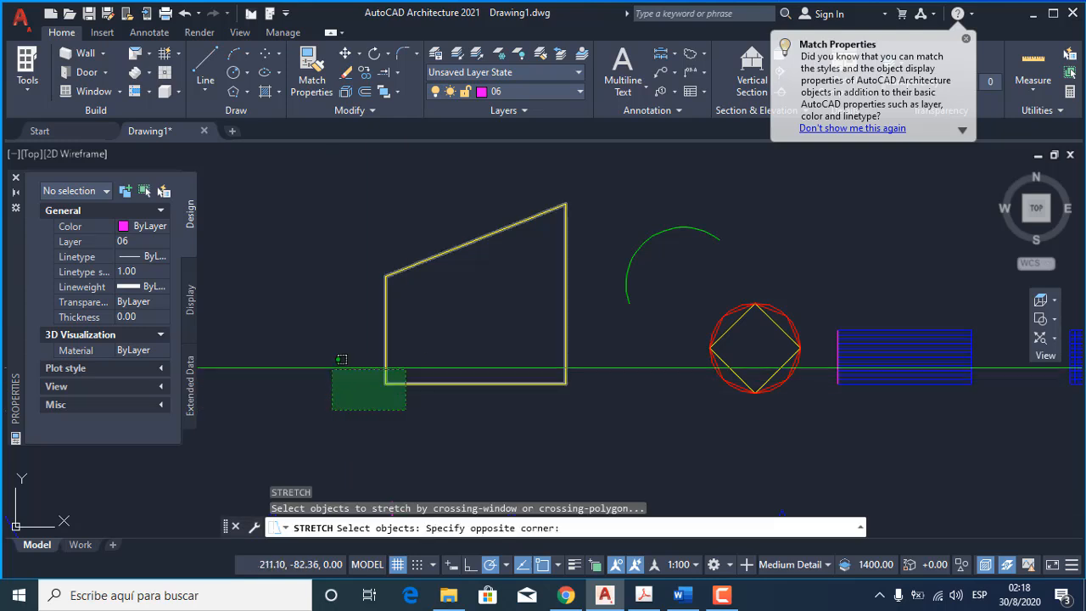
pyautogui.click(326, 360)
pyautogui.press('Return')
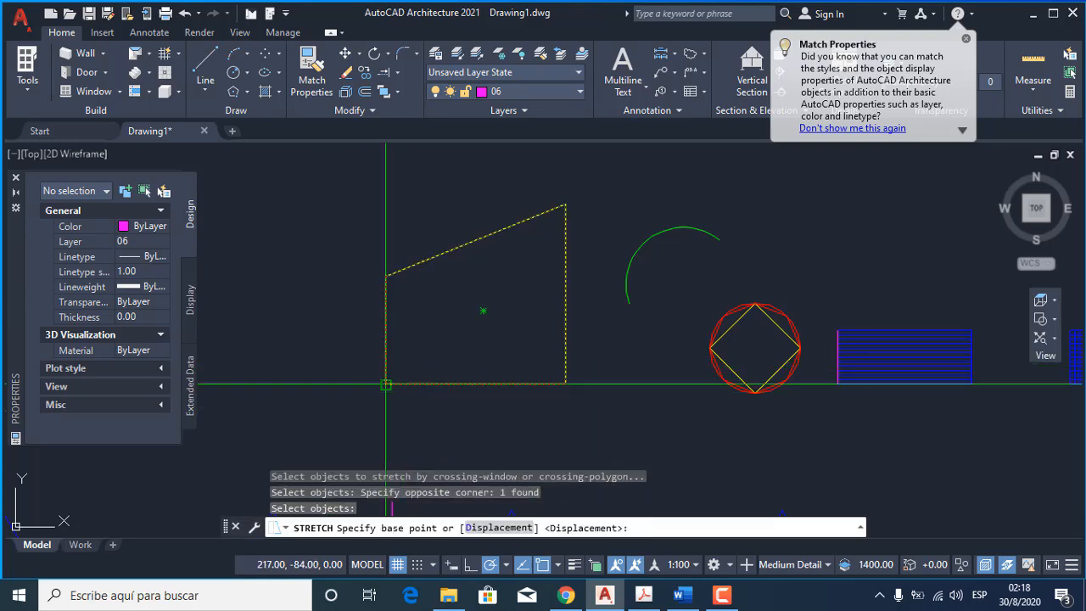
pyautogui.click(386, 384)
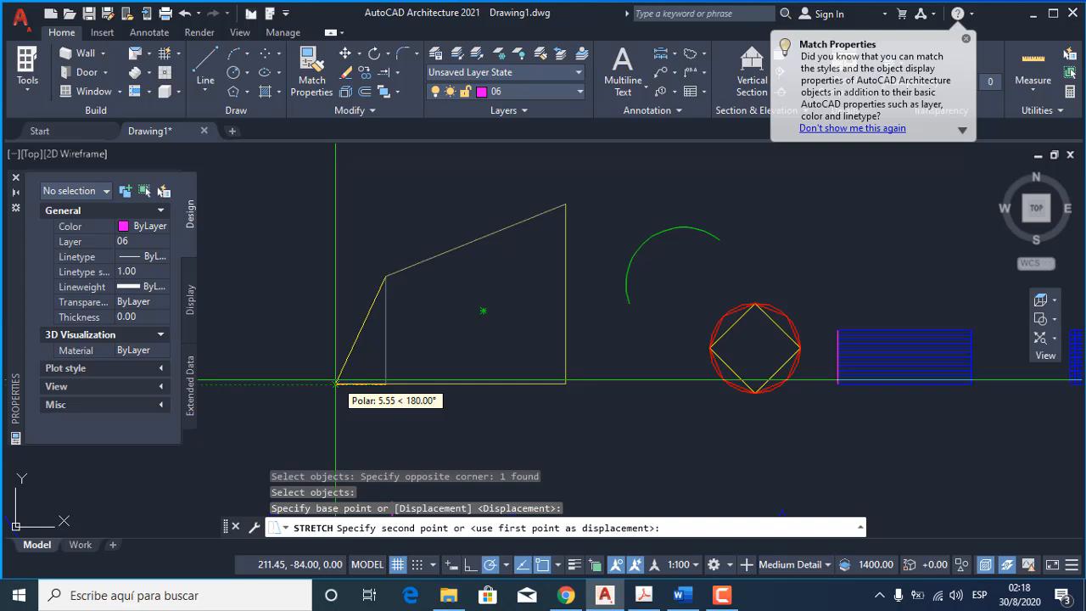
pyautogui.write('2')
pyautogui.press('Return')
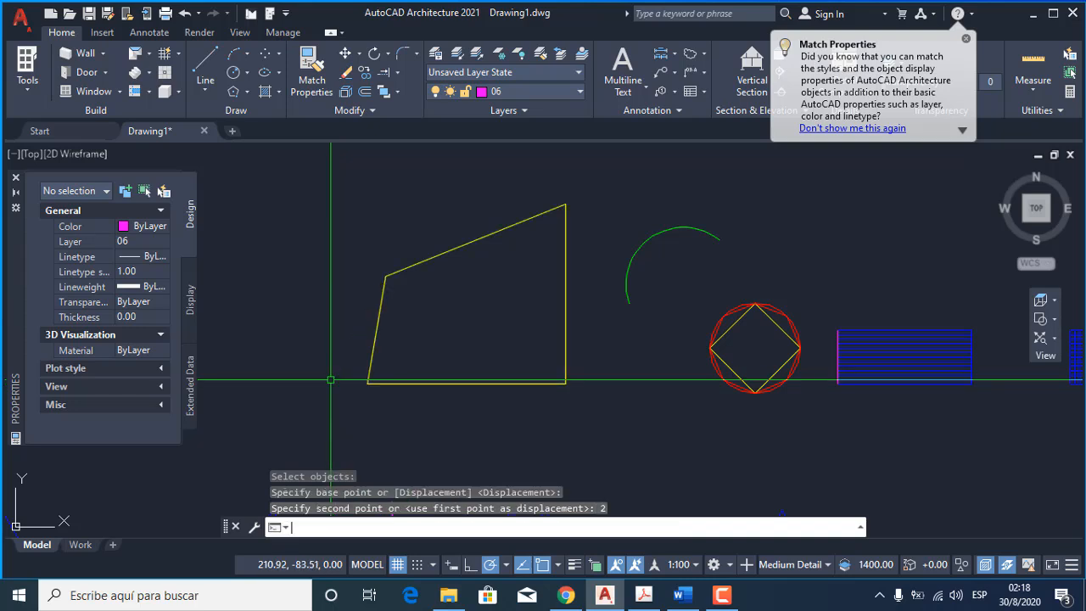
# Stretch the right end of the blue rectangle with horizontal lines 2 units to the right.
pyautogui.press('Return')
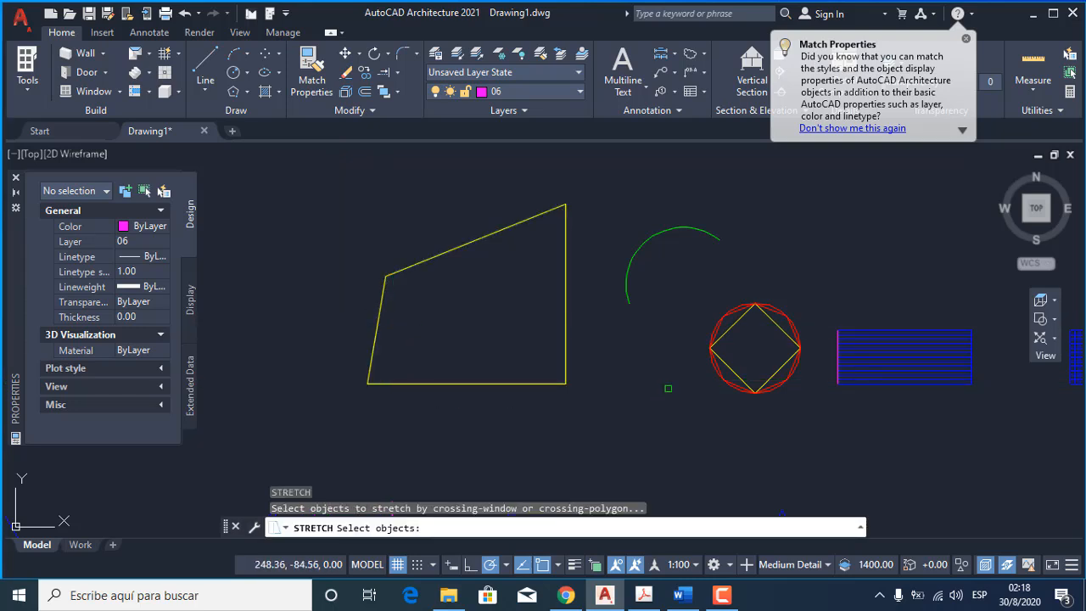
pyautogui.moveTo(668, 388); pyautogui.dragTo(558, 403, button='middle')
pyautogui.moveTo(830, 391); pyautogui.dragTo(531, 394, button='middle')
pyautogui.scroll(4, 661, 360)
pyautogui.click(683, 476)
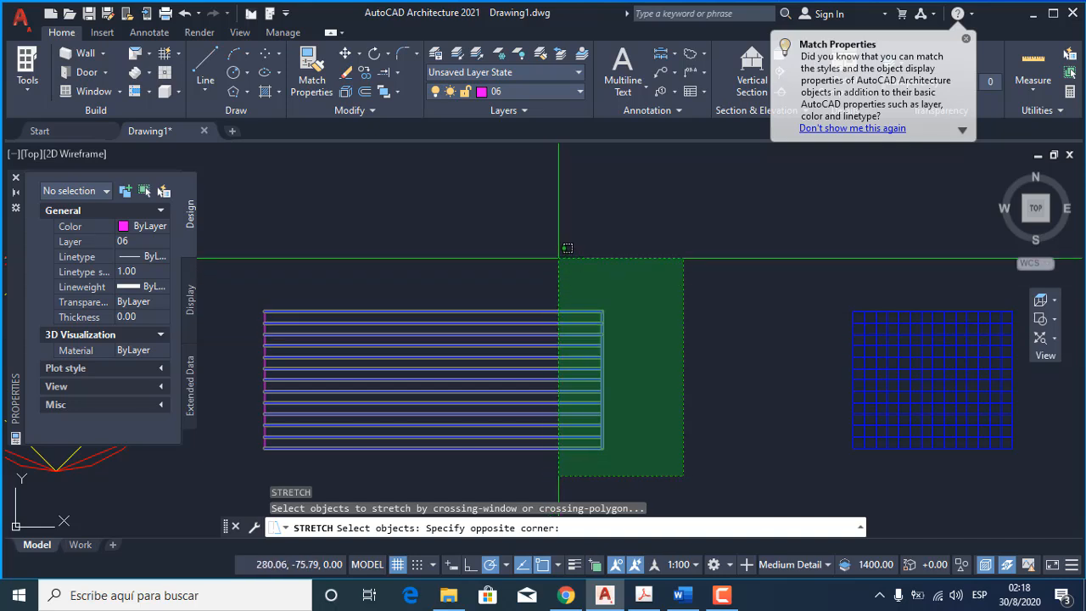
pyautogui.click(558, 258)
pyautogui.press('Return')
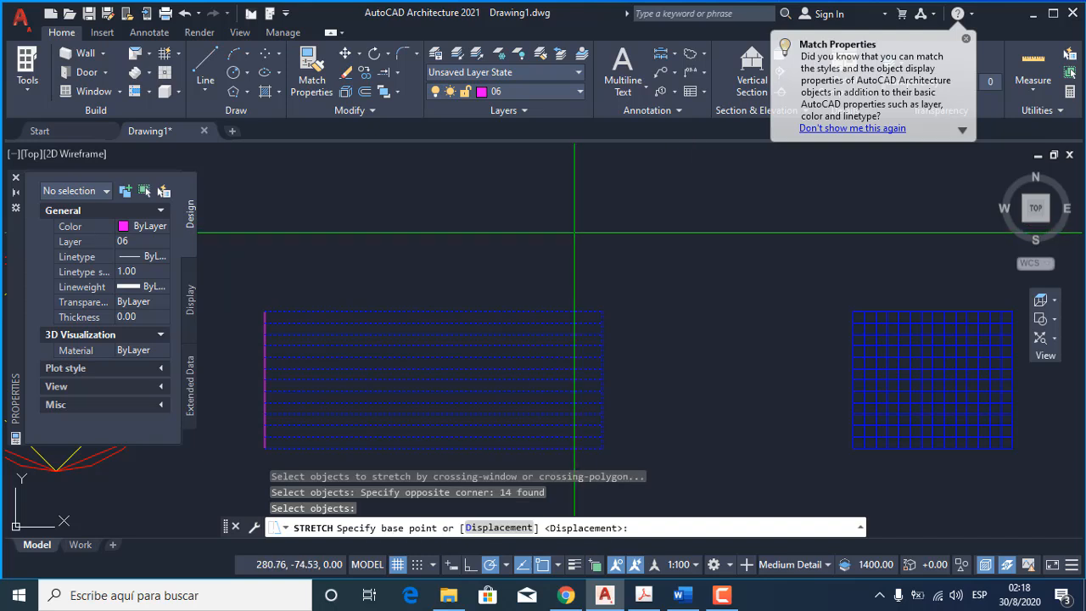
pyautogui.click(575, 231)
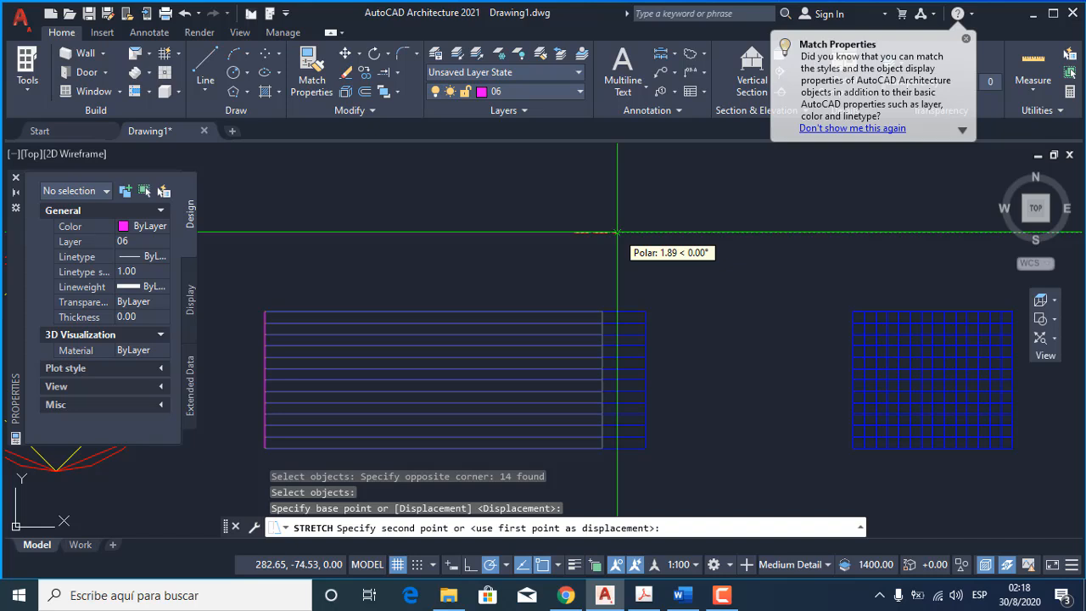
pyautogui.press('Return')
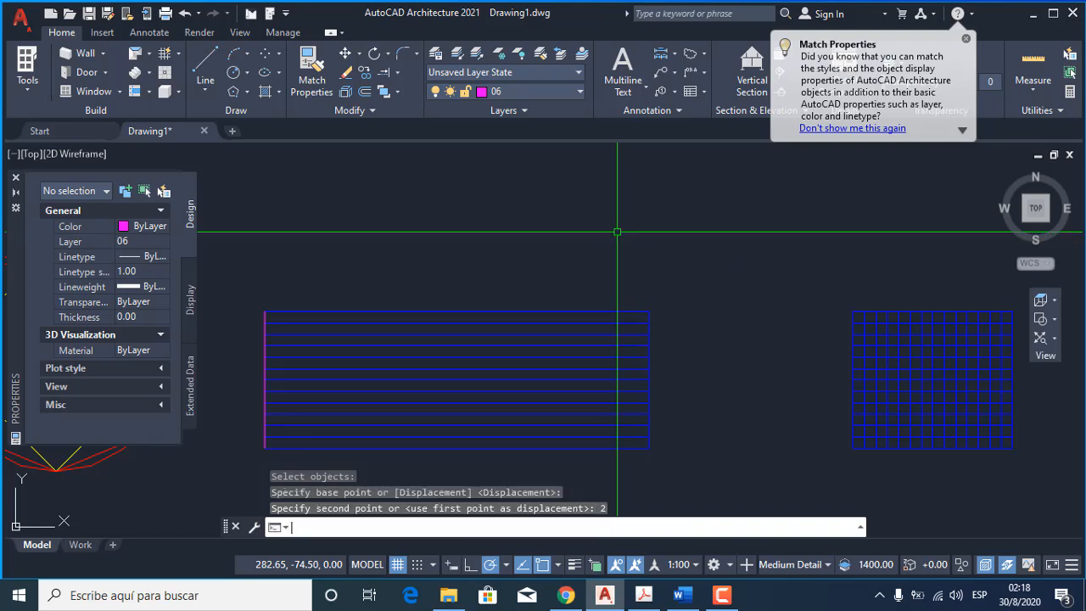
# Stretch the right end of the horizontally lined blue rectangle back to the left, shortening all its lines together.
pyautogui.press('Return')
pyautogui.click(725, 484)
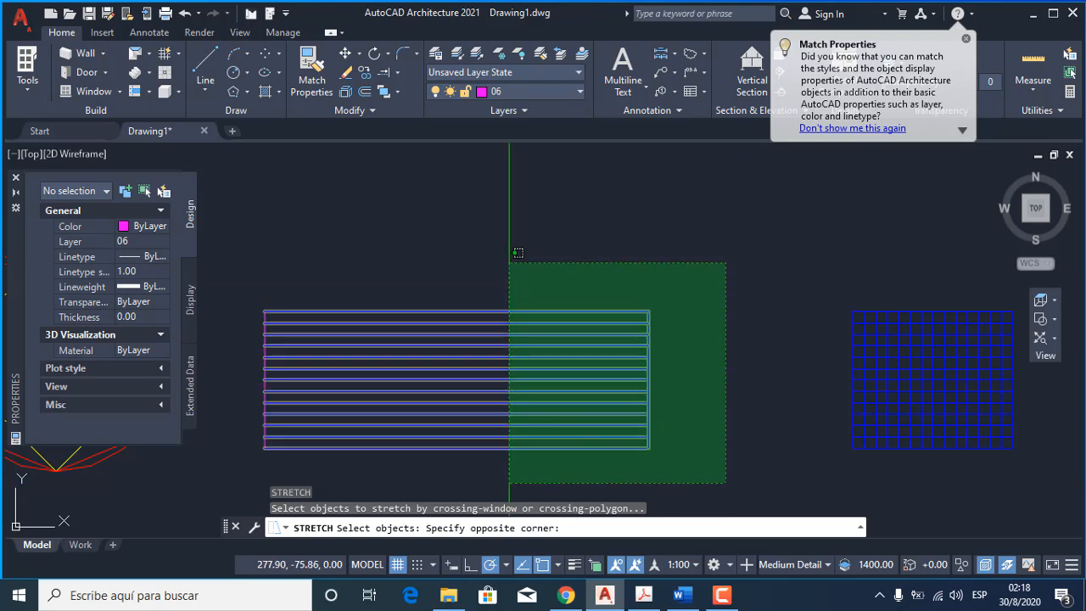
pyautogui.click(517, 253)
pyautogui.press('Return')
pyautogui.click(689, 226)
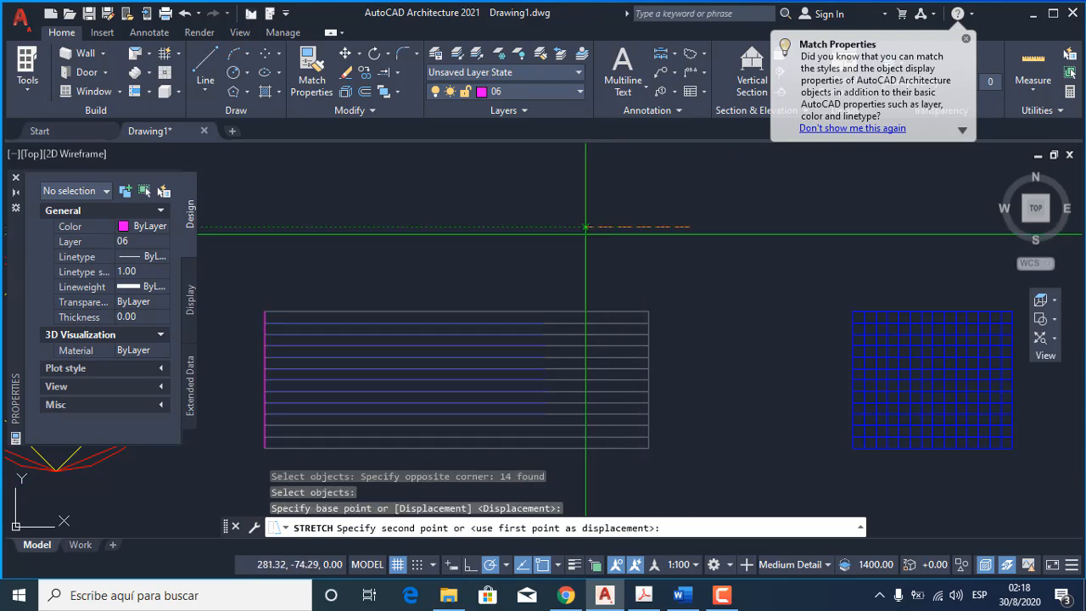
pyautogui.press('Return')
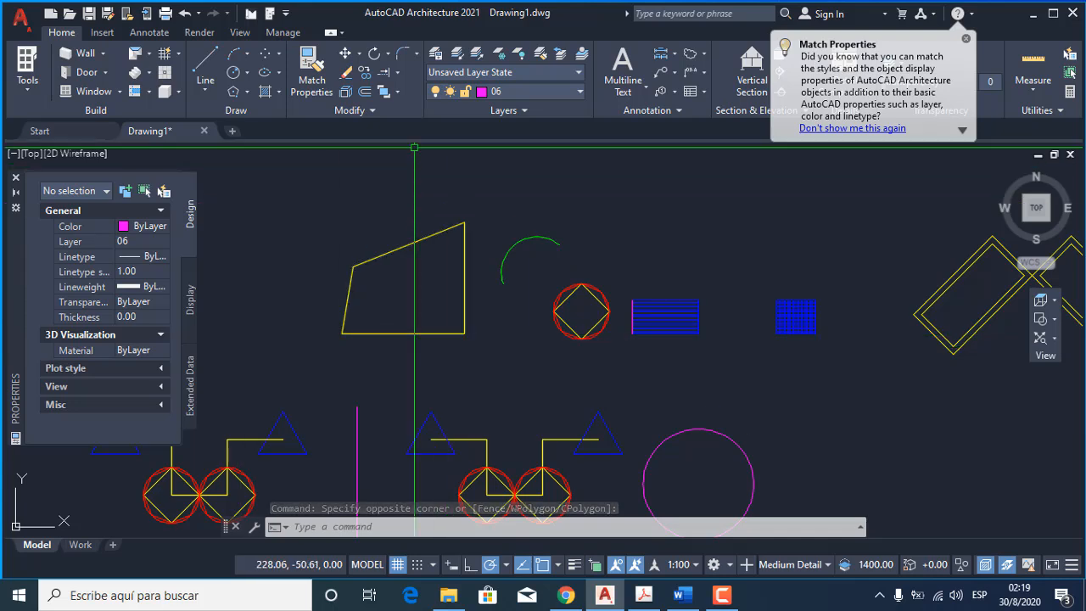
# Copy the yellow four-sided shape about 71 units horizontally to the left.
pyautogui.click(454, 334)
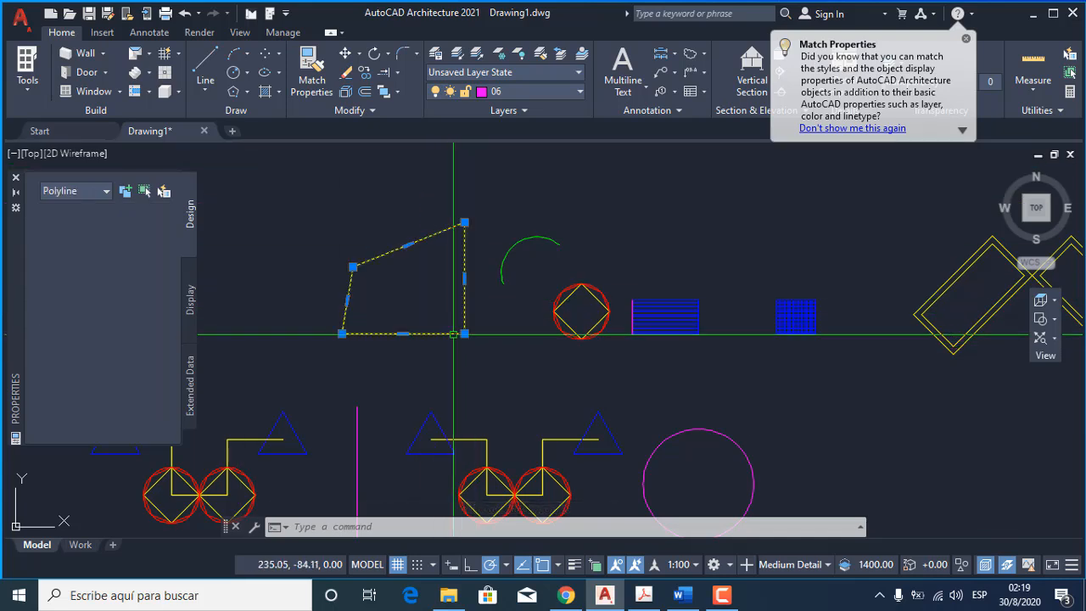
pyautogui.moveTo(449, 302); pyautogui.dragTo(507, 317, button='middle')
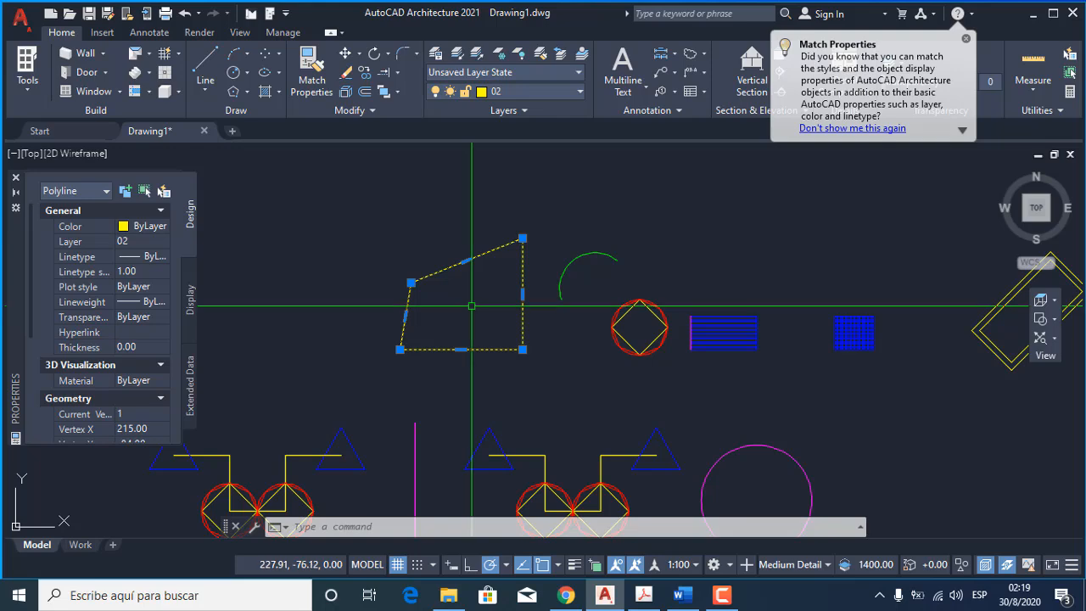
pyautogui.write('c')
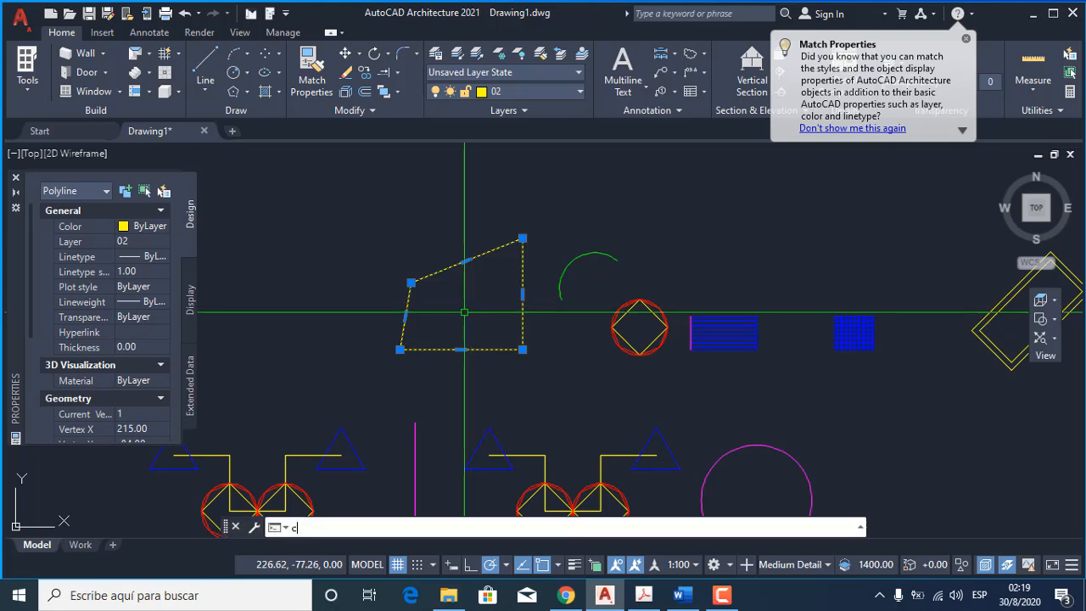
pyautogui.write('o')
pyautogui.press('Return')
pyautogui.click(449, 316)
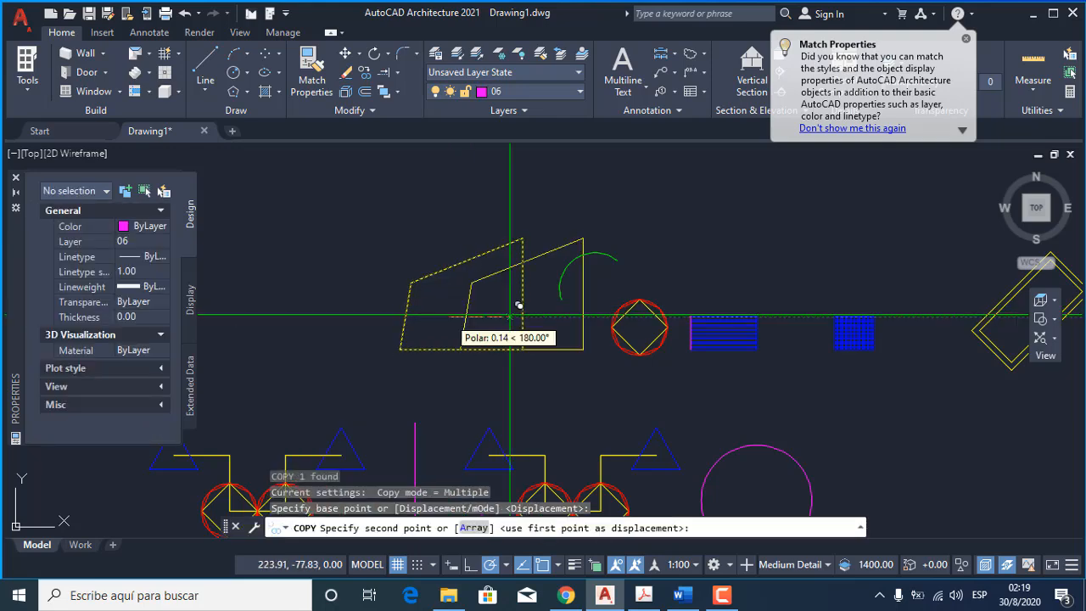
pyautogui.scroll(-4, 551, 321)
pyautogui.click(363, 320)
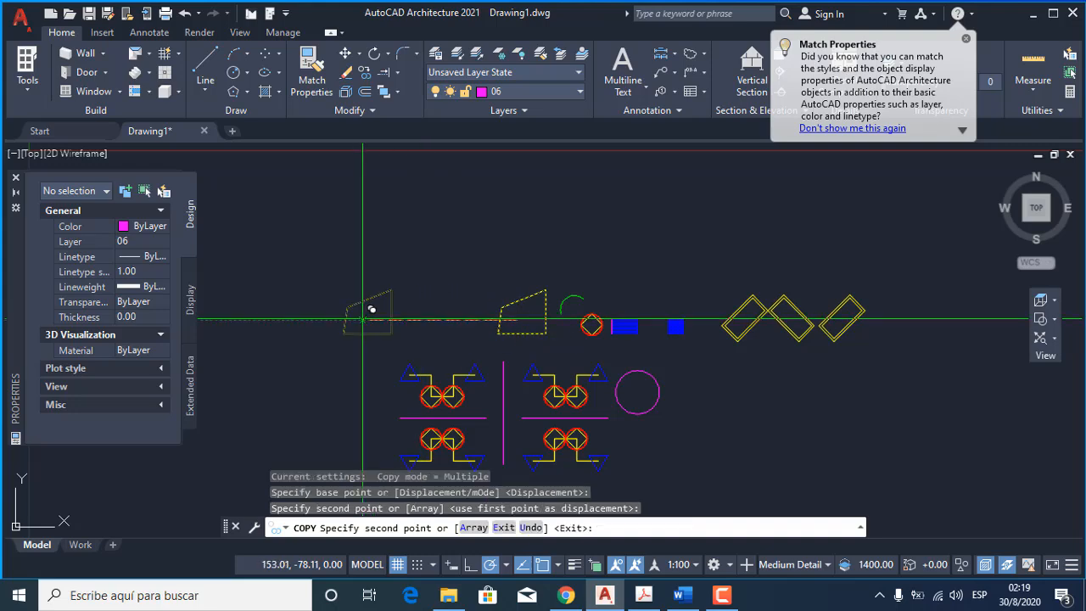
pyautogui.press('Return')
# Copy the original yellow four-sided shape about 55 units straight up.
pyautogui.press('Return')
pyautogui.click(507, 307)
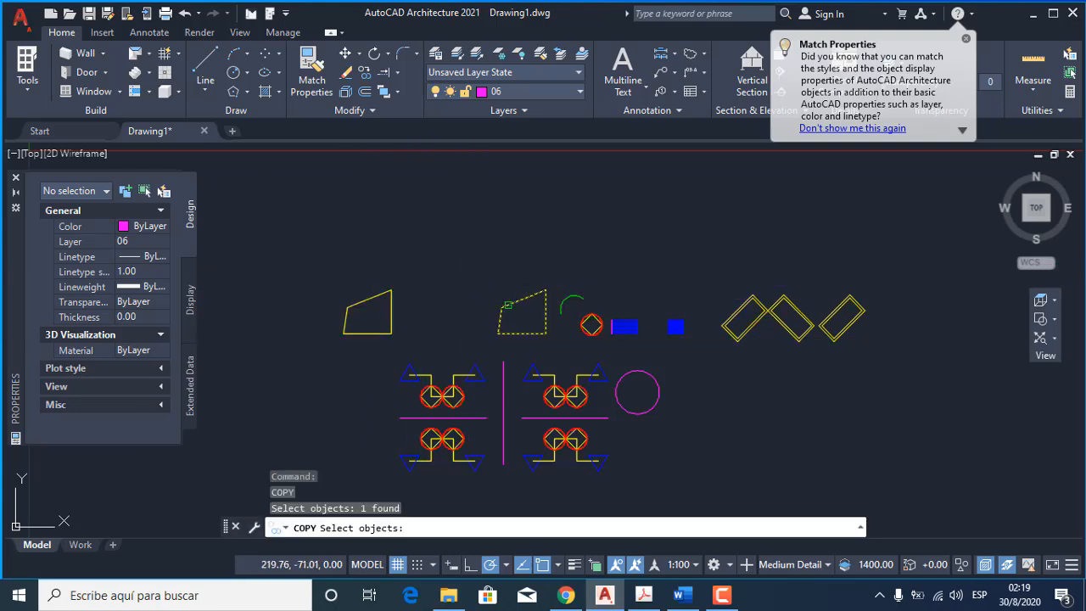
pyautogui.press('Return')
pyautogui.click(523, 316)
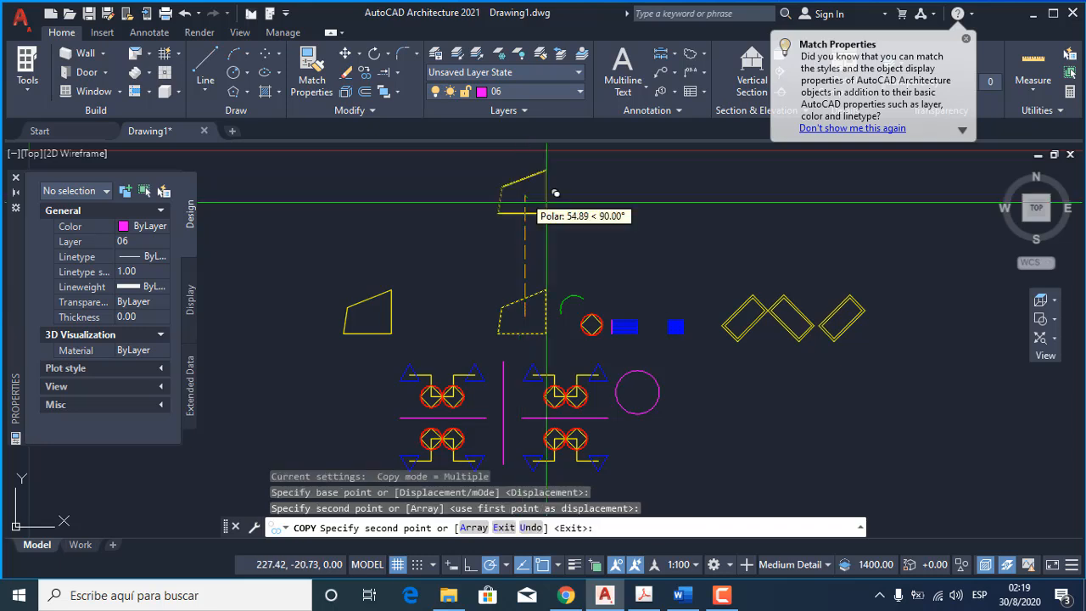
pyautogui.click(523, 196)
pyautogui.press('Return')
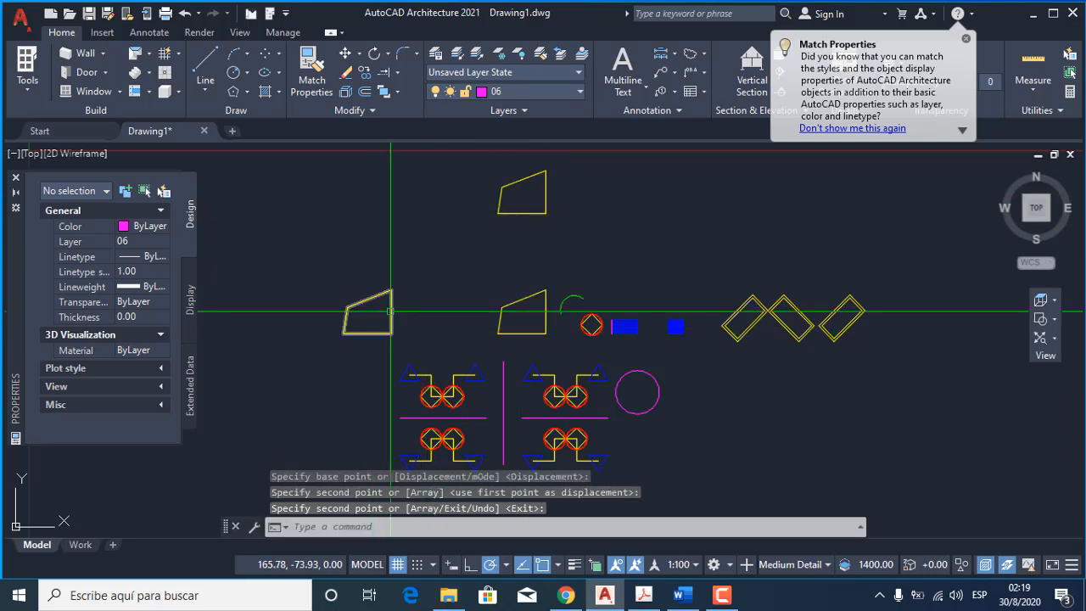
# Scale the yellow four-sided copy beside the original by a factor of 0.5 about its geometric center.
pyautogui.click(367, 333)
pyautogui.press('Escape')
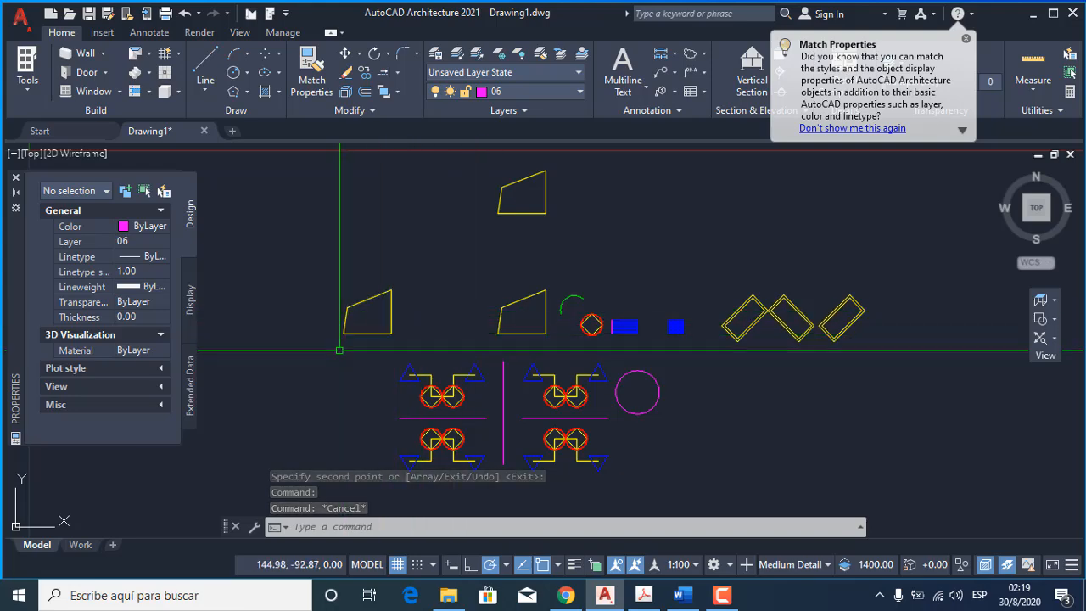
pyautogui.scroll(2, 322, 341)
pyautogui.scroll(3, 404, 297)
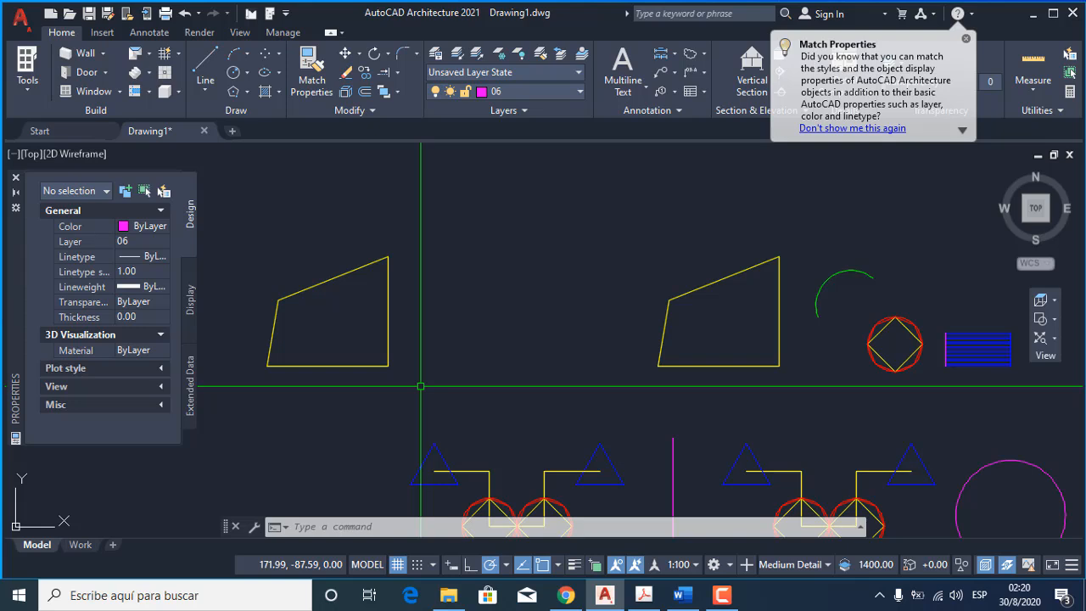
pyautogui.write('sc')
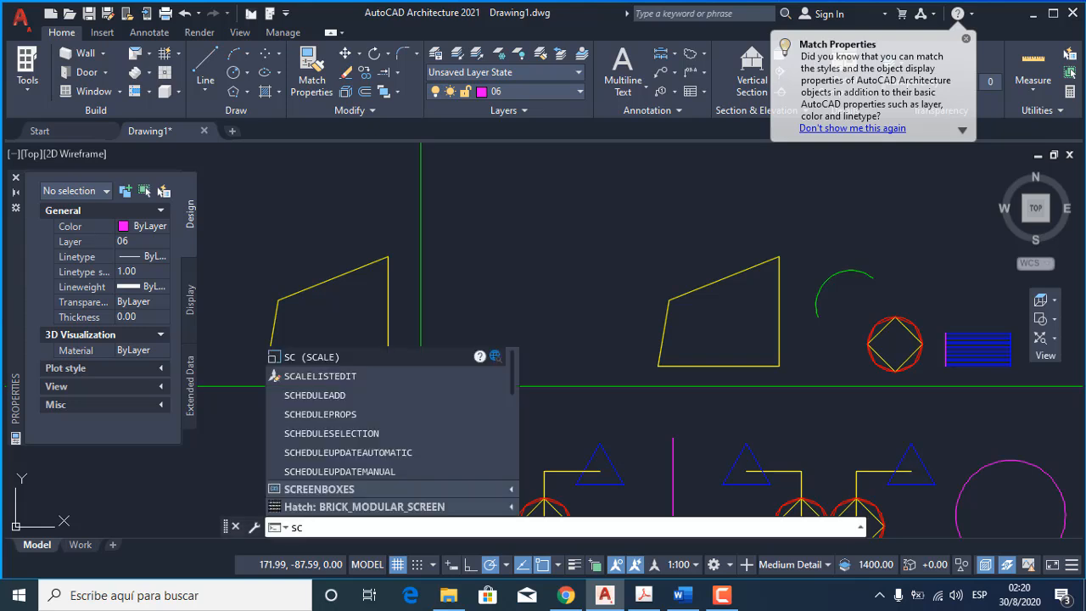
pyautogui.press('Return')
pyautogui.click(359, 367)
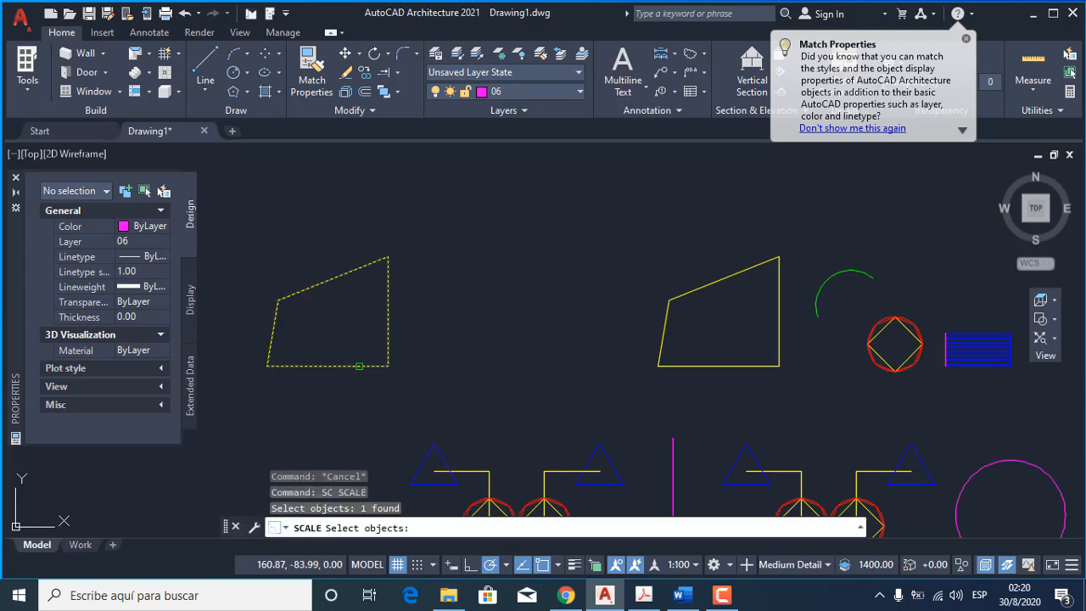
pyautogui.press('Return')
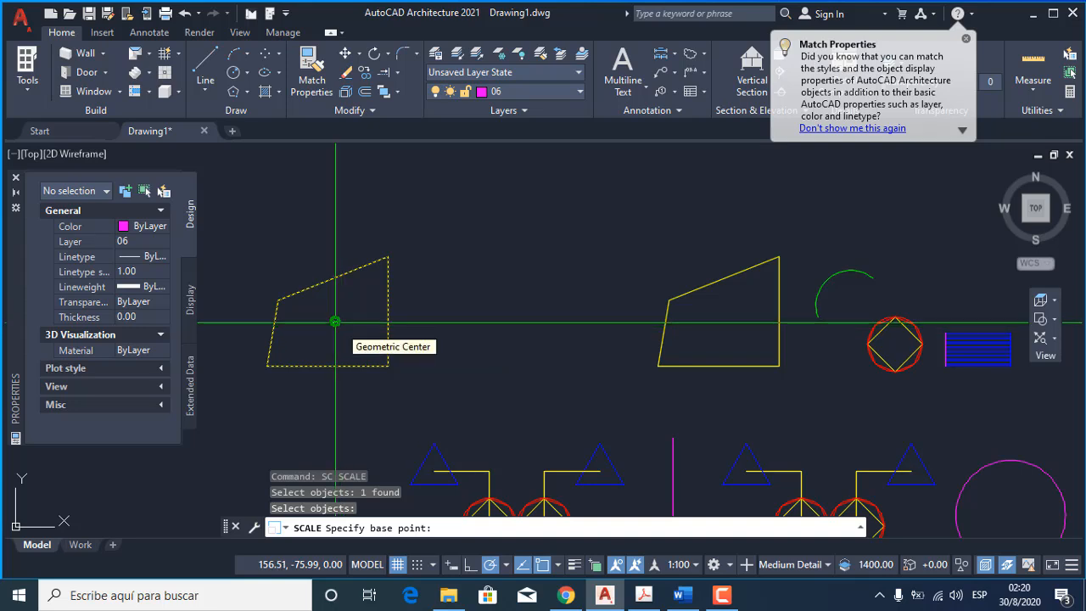
pyautogui.click(336, 321)
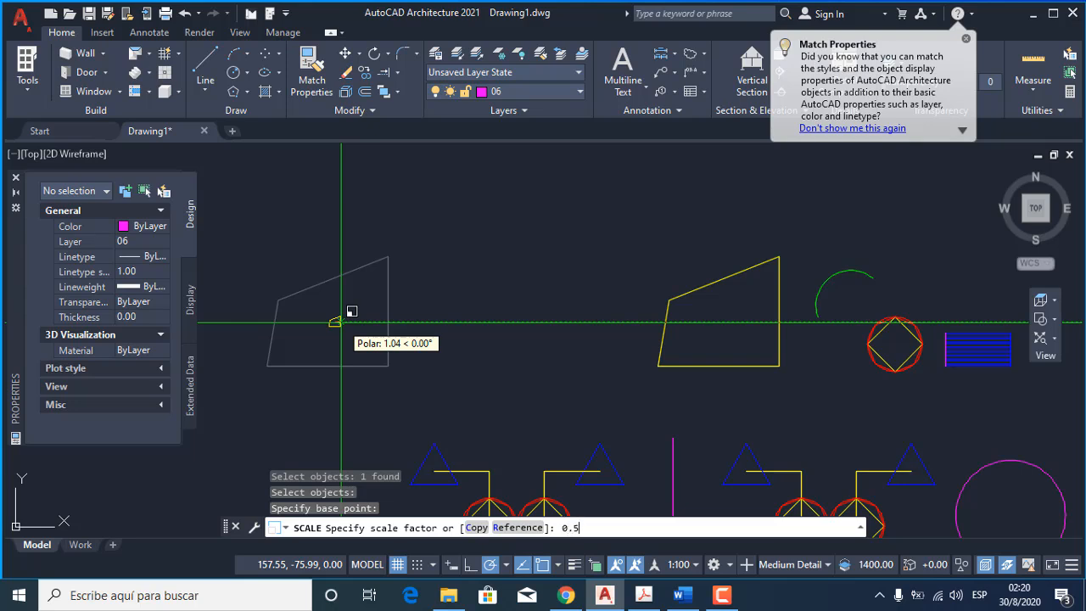
pyautogui.press('Return')
# Scale the yellow four-sided copy above the original by a factor of 2 about its geometric center.
pyautogui.scroll(-2, 527, 390)
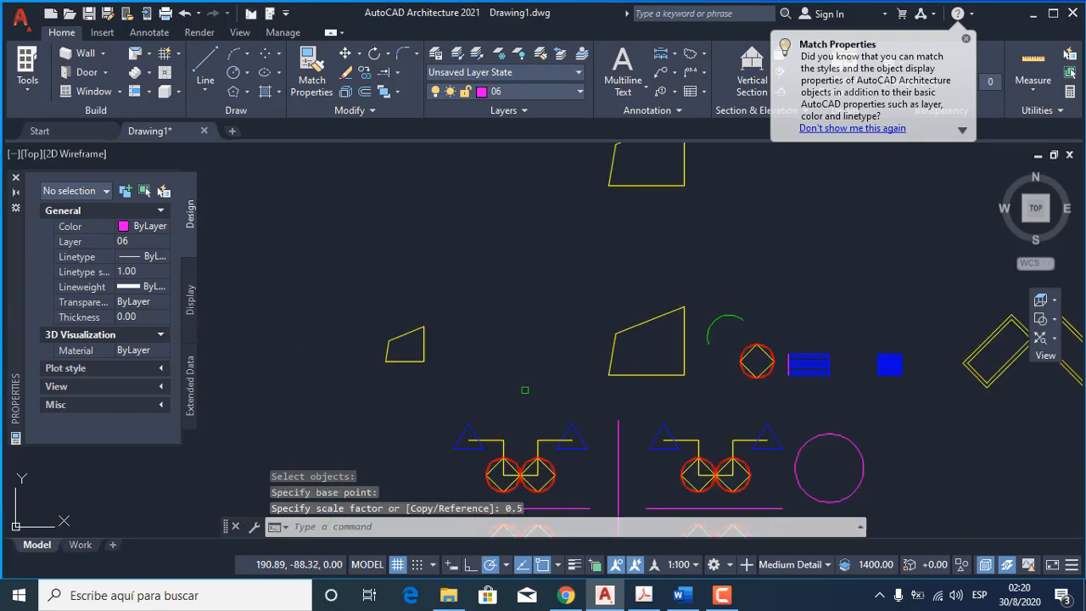
pyautogui.moveTo(644, 336); pyautogui.dragTo(540, 443, button='middle')
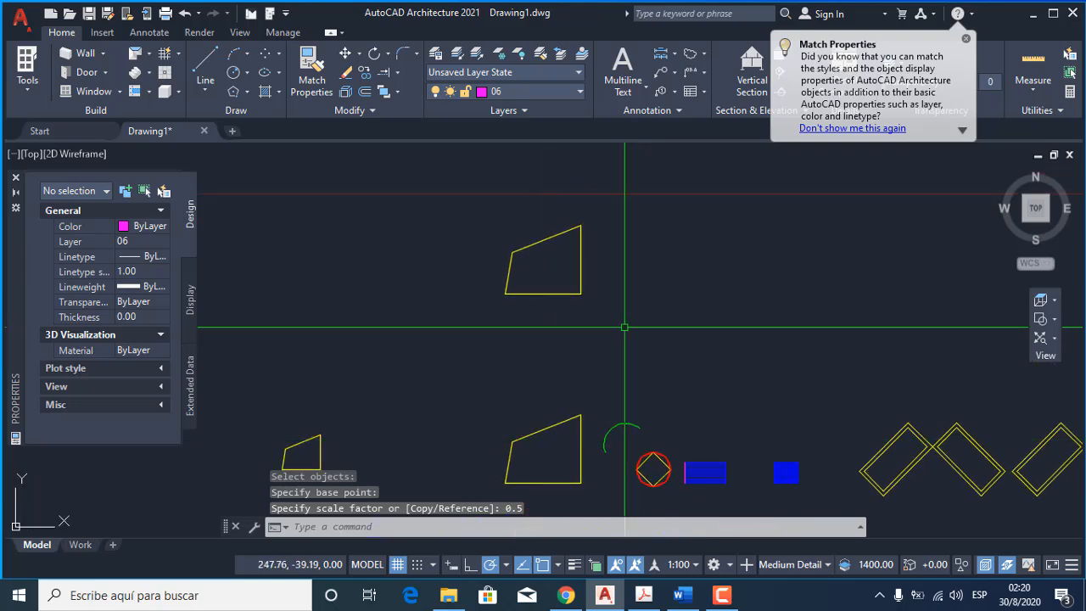
pyautogui.press('Return')
pyautogui.press('Escape')
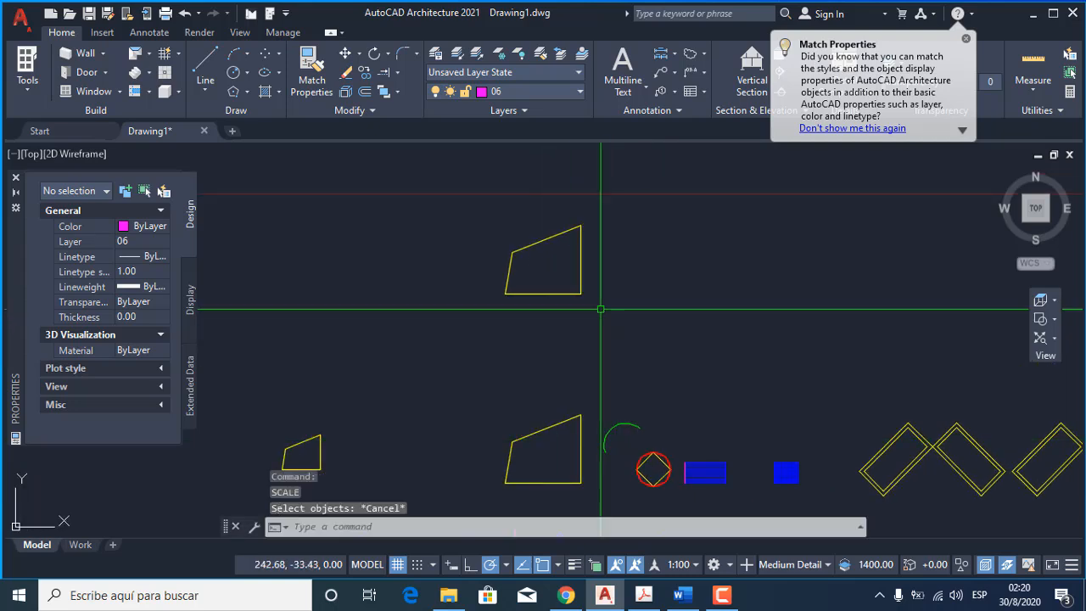
pyautogui.write('sc')
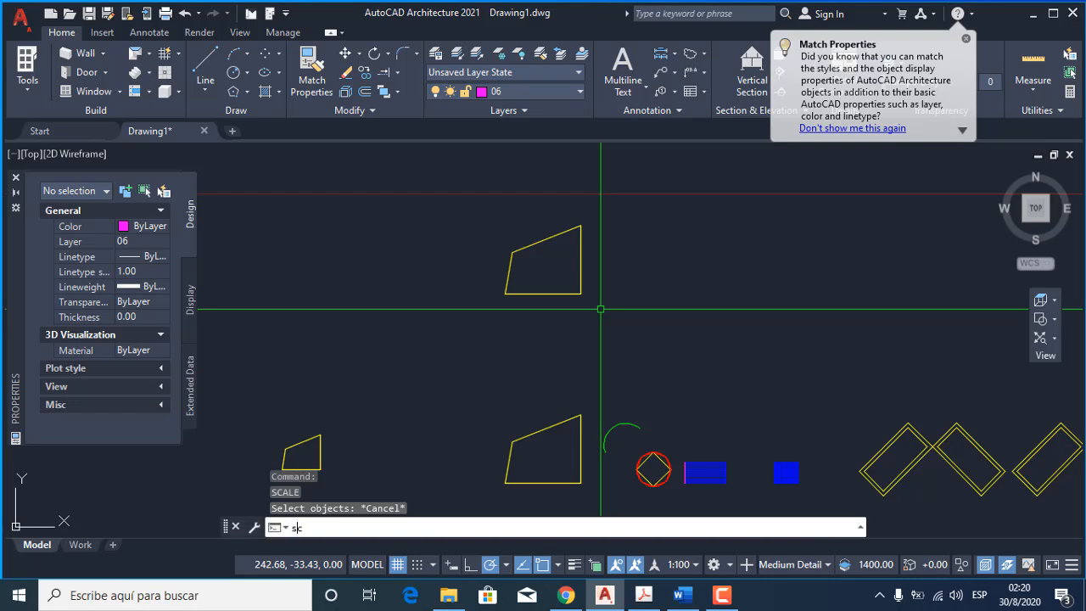
pyautogui.press('Return')
pyautogui.click(549, 291)
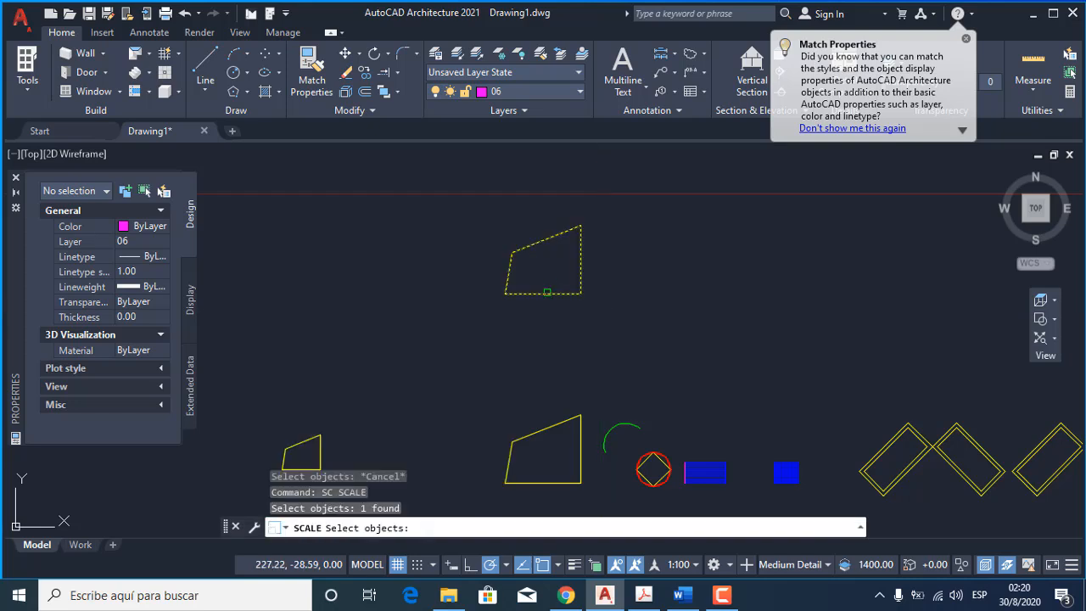
pyautogui.press('Return')
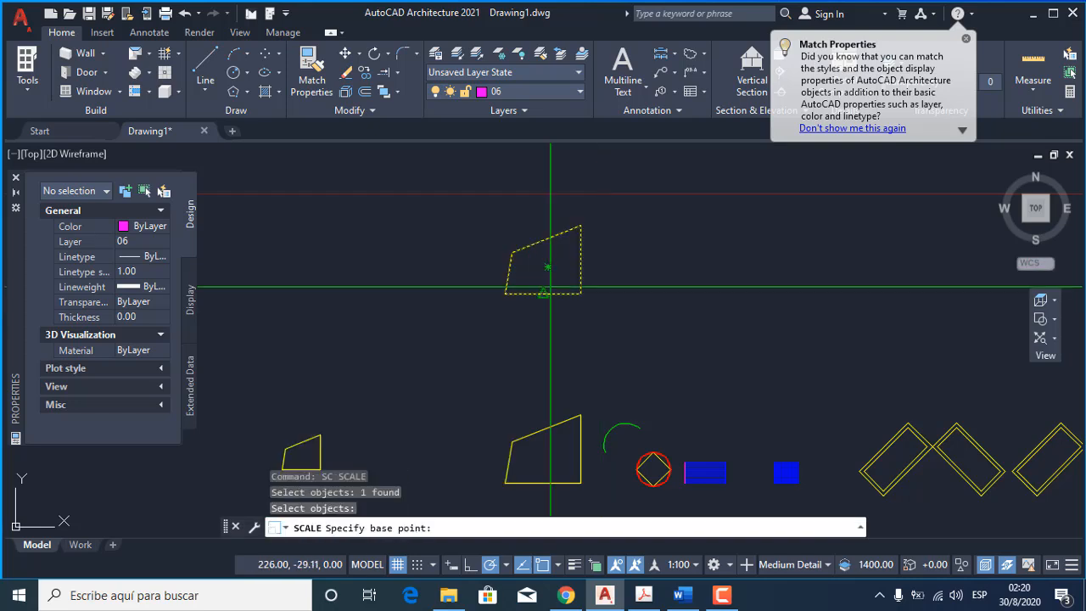
pyautogui.click(547, 268)
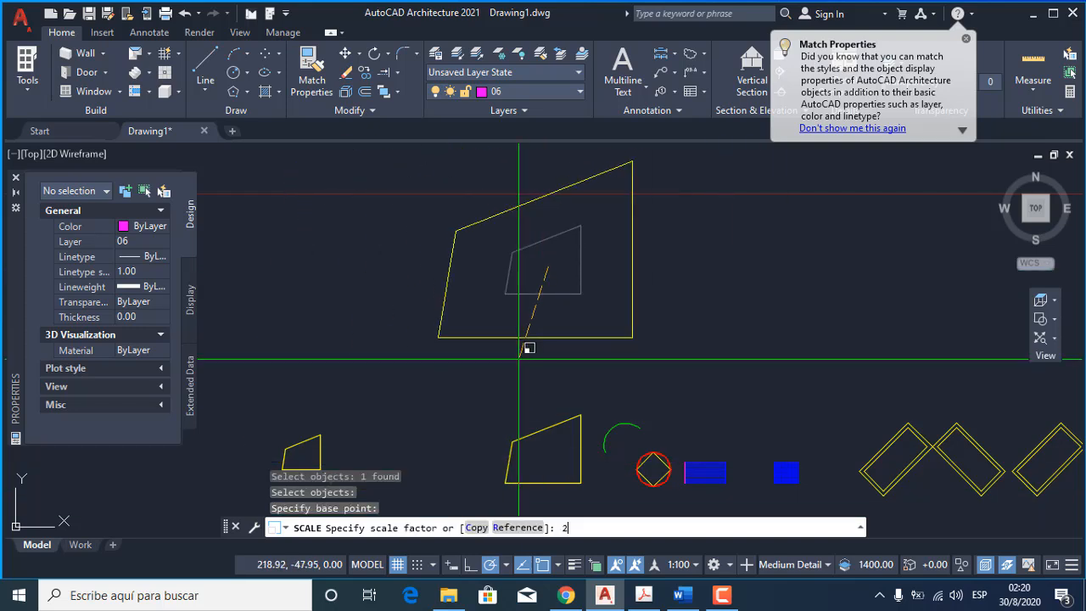
pyautogui.write('2')
pyautogui.press('Return')
pyautogui.scroll(-3, 518, 359)
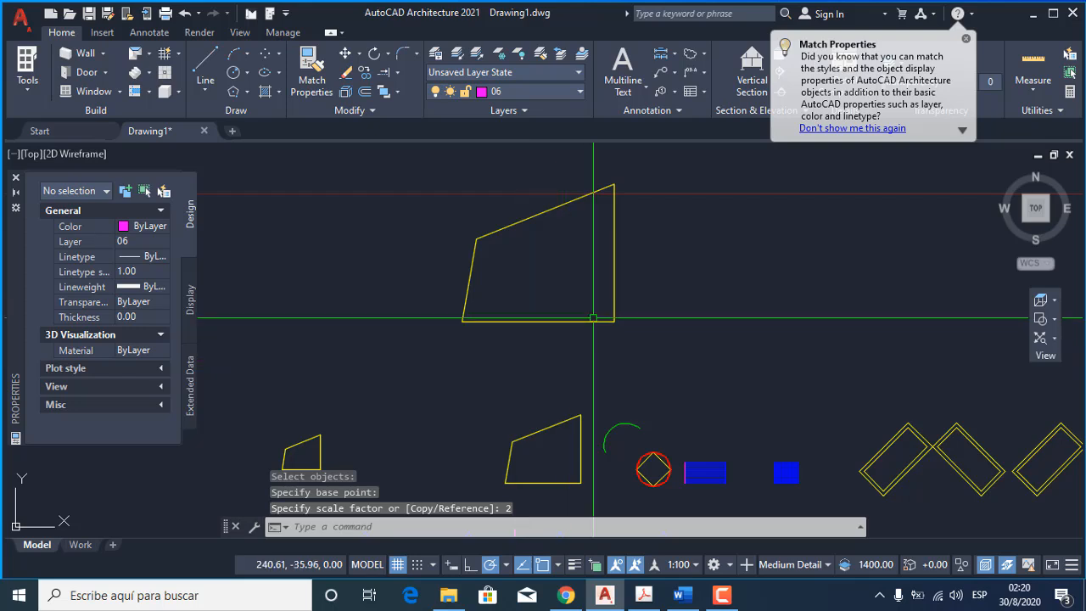
pyautogui.click(544, 422)
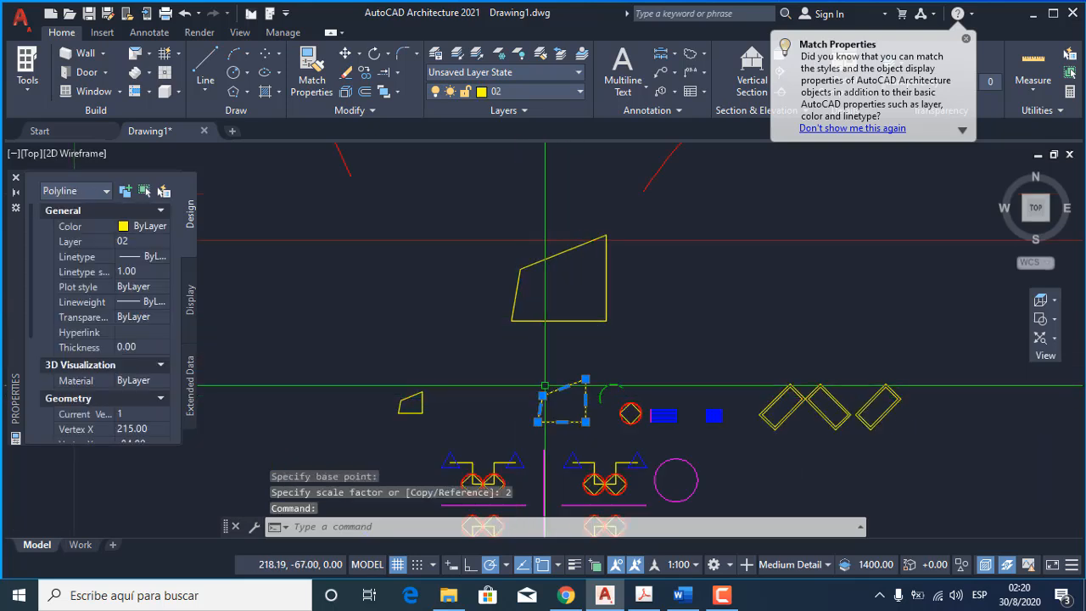
pyautogui.press('Escape')
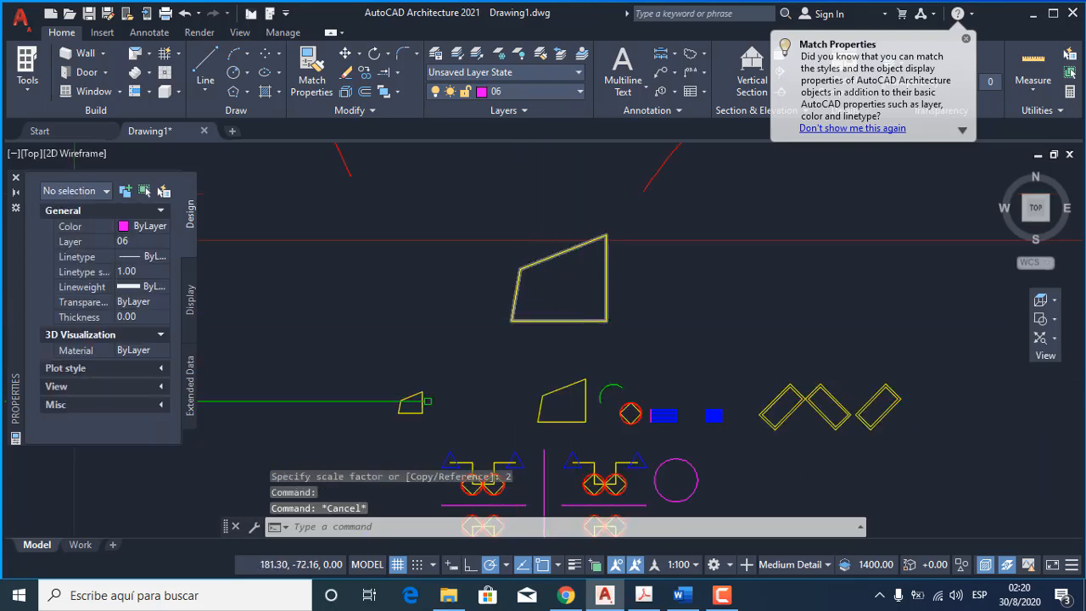
pyautogui.click(404, 405)
pyautogui.press('Escape')
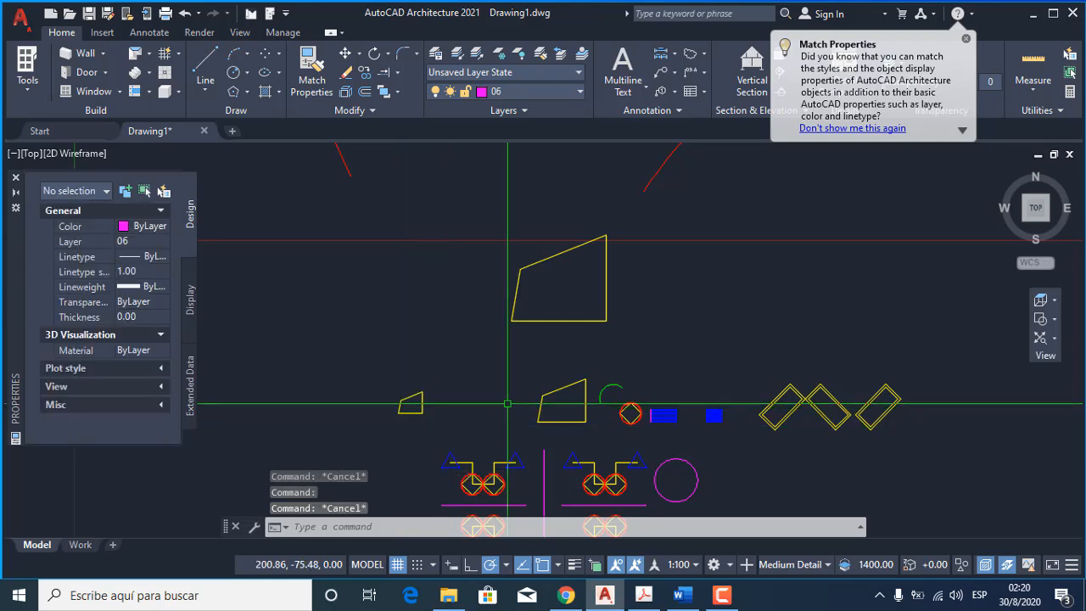
# Measure the horizontal bottom edge of the original yellow four-sided shape and that of the enlarged copy above it.
pyautogui.write('di')
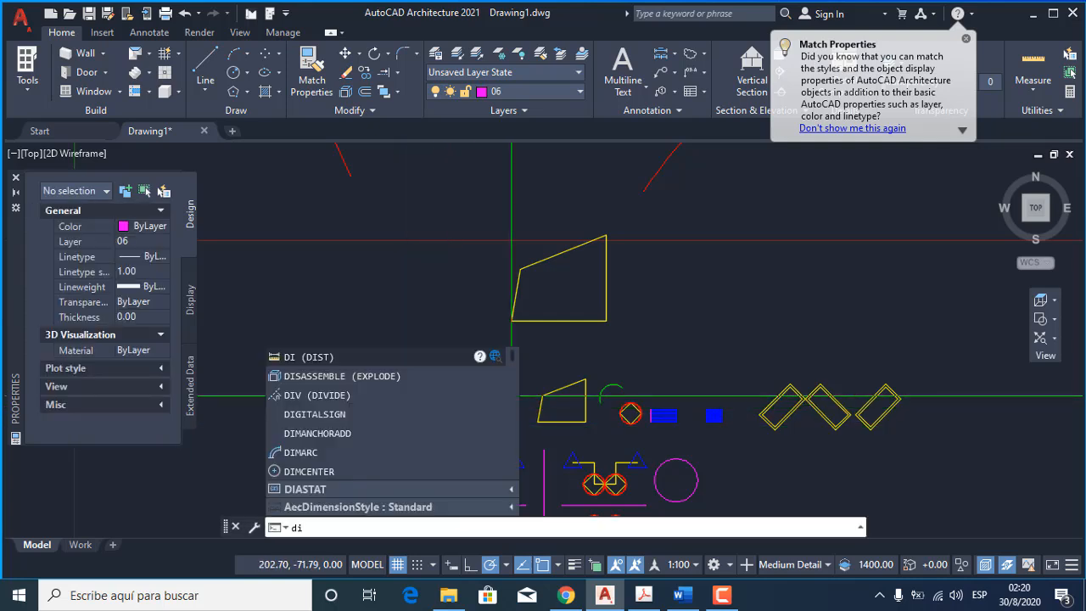
pyautogui.press('Return')
pyautogui.click(539, 421)
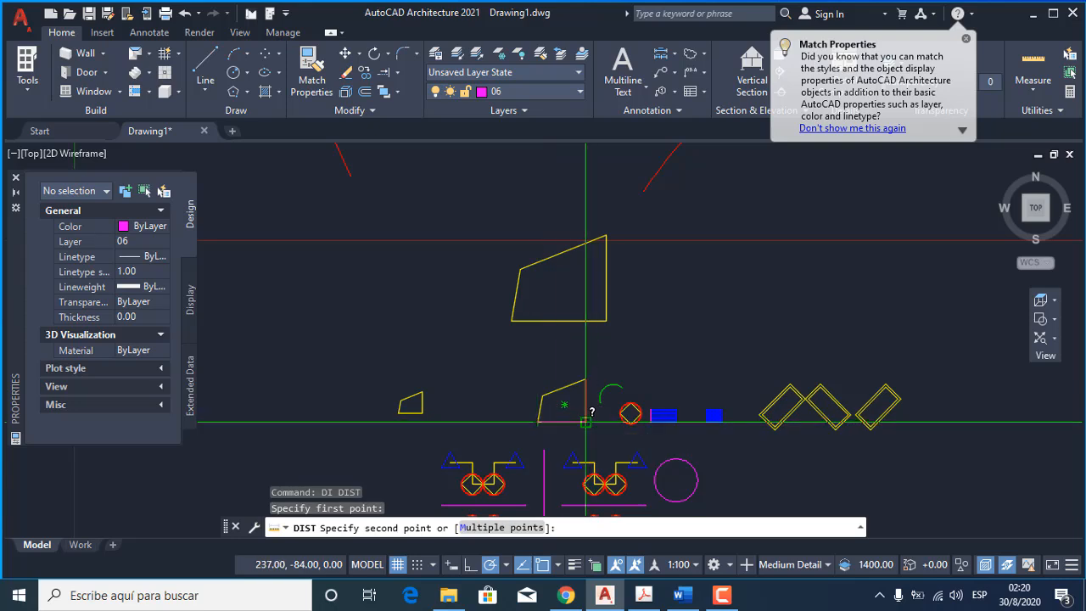
pyautogui.click(585, 421)
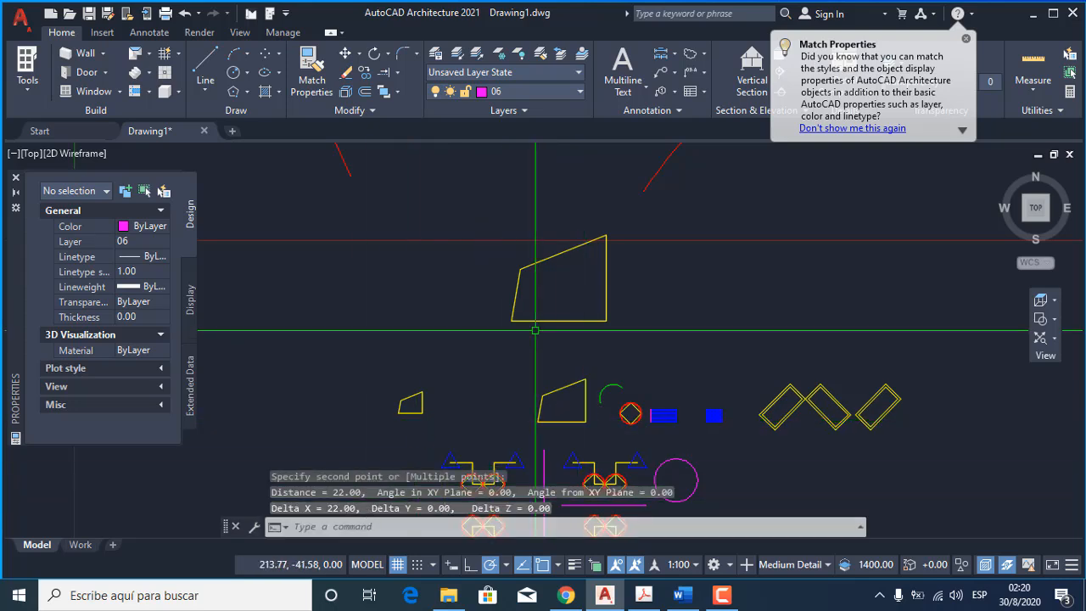
pyautogui.press('Return')
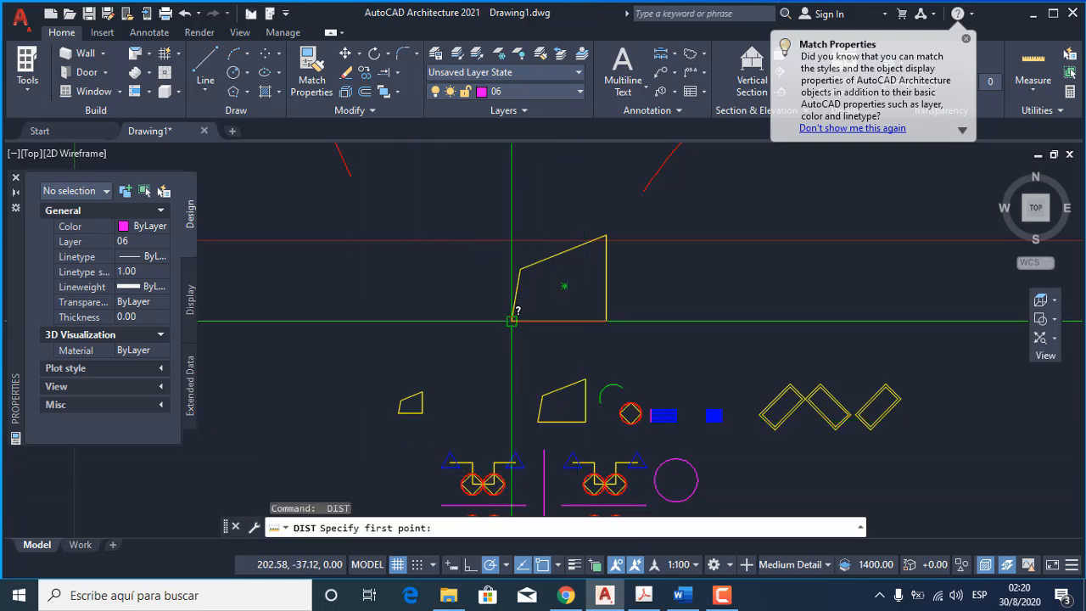
pyautogui.click(512, 320)
pyautogui.click(606, 320)
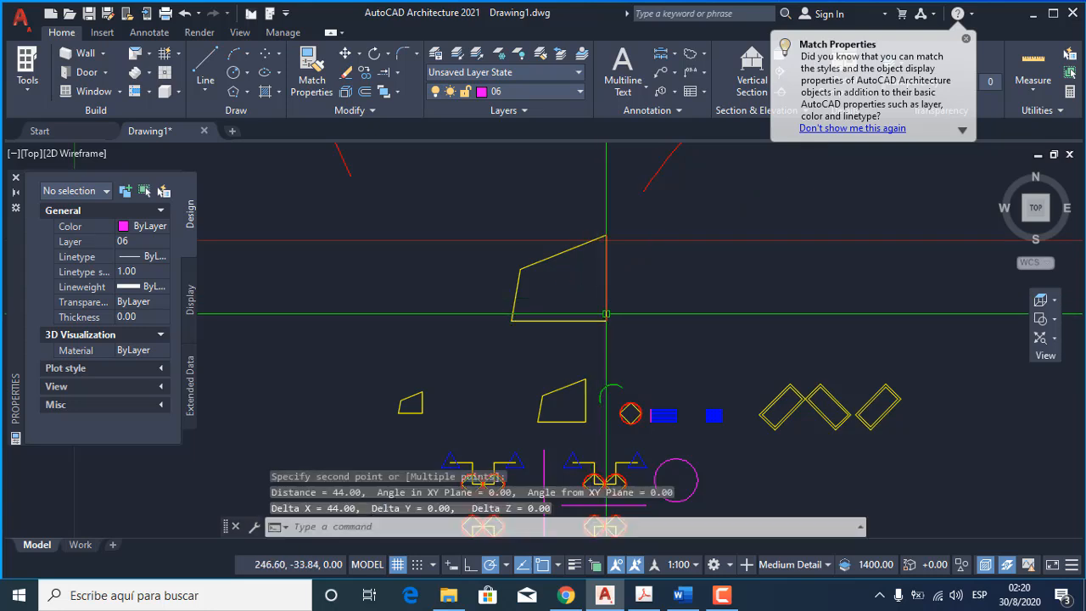
# Measure the horizontal bottom edge of the reduced yellow four-sided copy between its endpoints.
pyautogui.press('Return')
pyautogui.scroll(5, 401, 412)
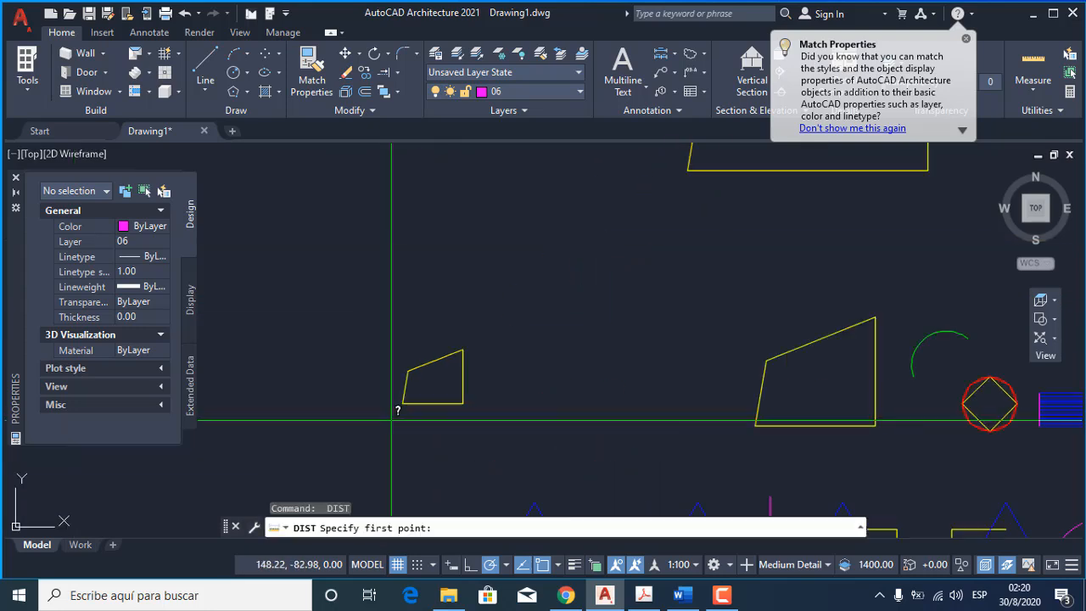
pyautogui.click(407, 395)
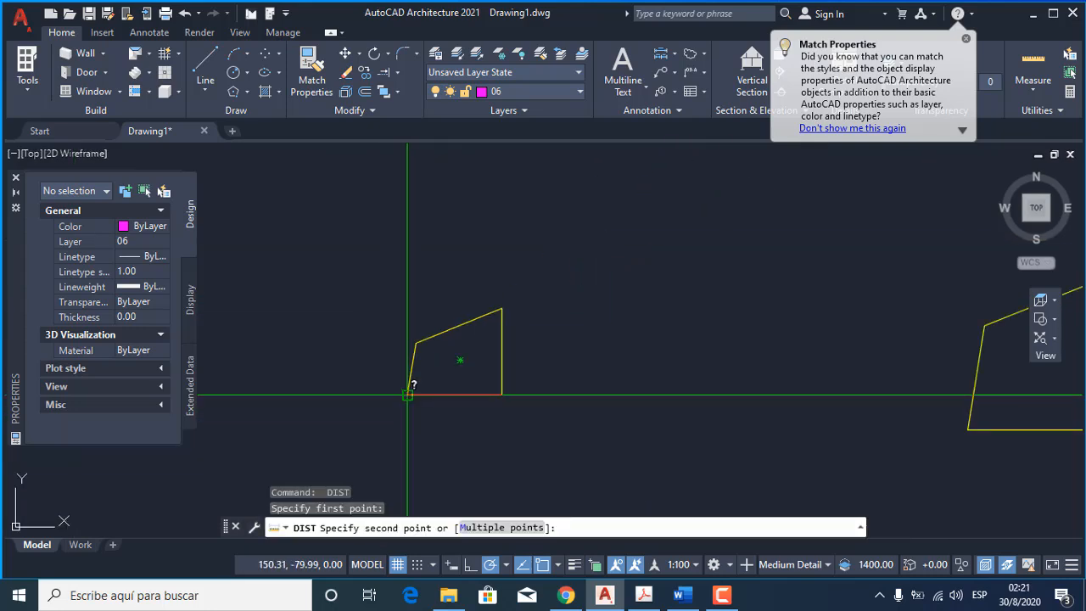
pyautogui.click(501, 393)
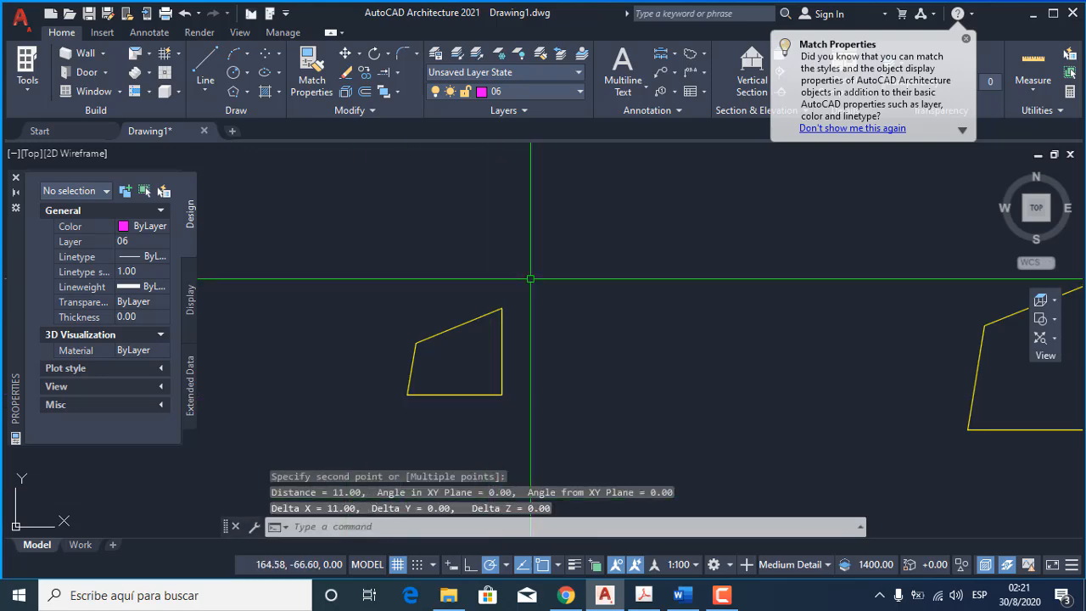
pyautogui.press('Escape')
pyautogui.scroll(-5, 471, 226)
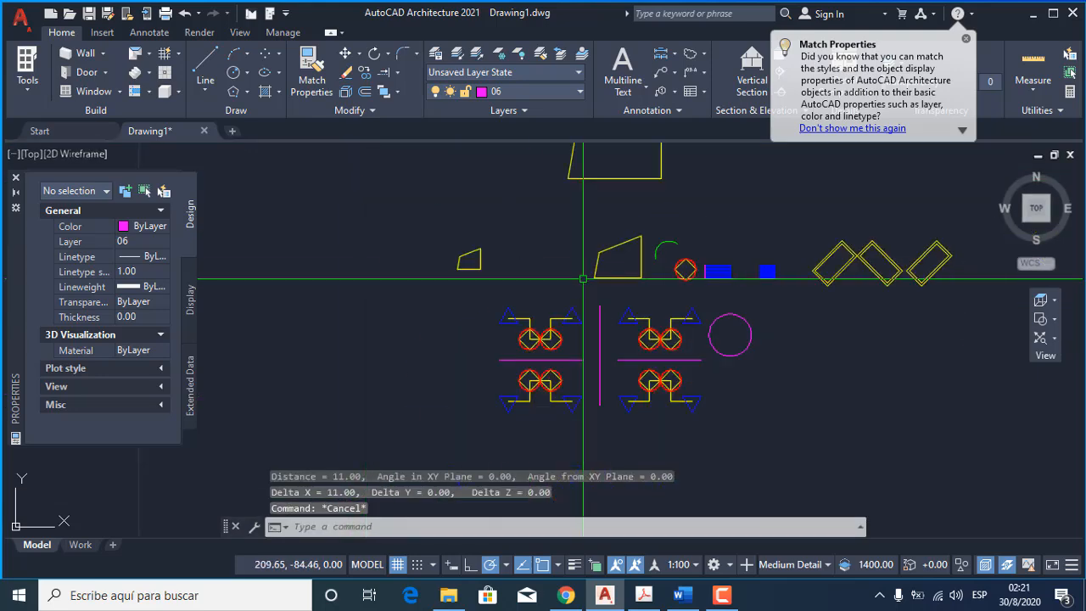
pyautogui.scroll(-2, 583, 278)
pyautogui.moveTo(636, 337); pyautogui.dragTo(501, 404, button='middle')
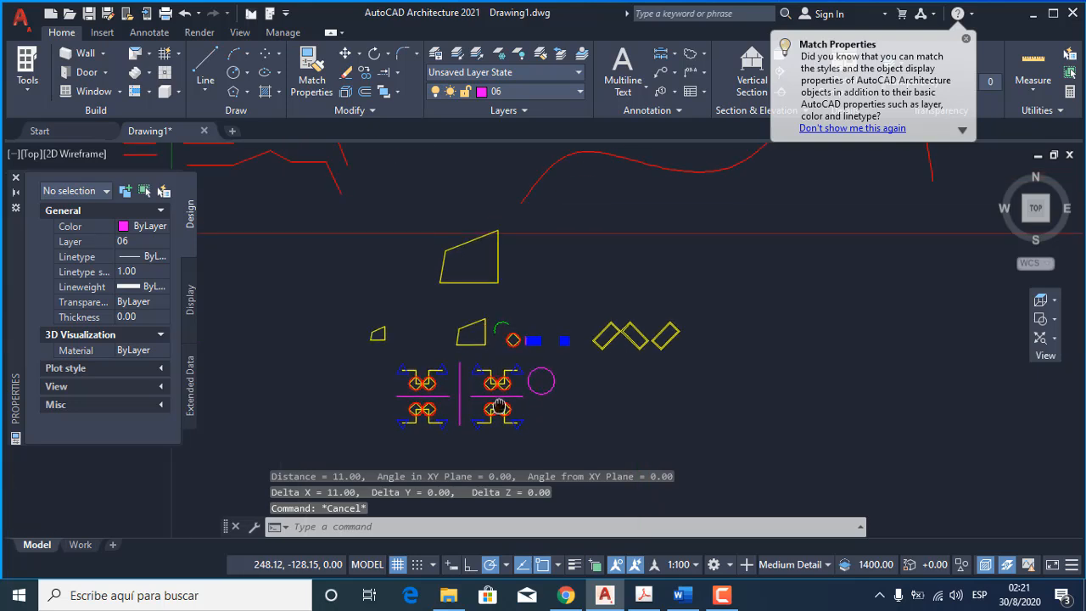
pyautogui.click(360, 116)
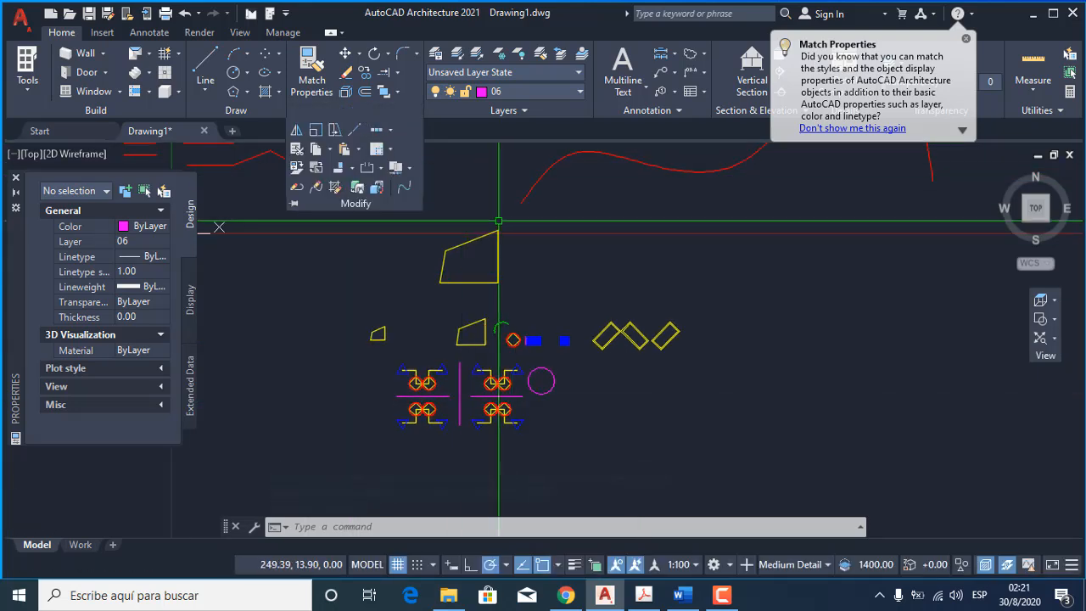
pyautogui.press('Escape')
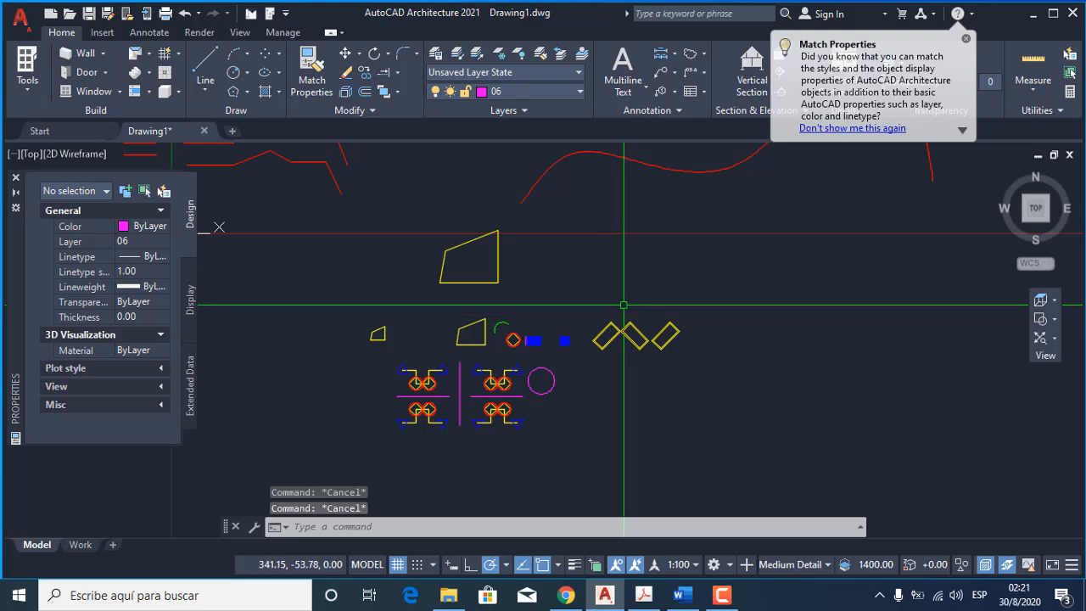